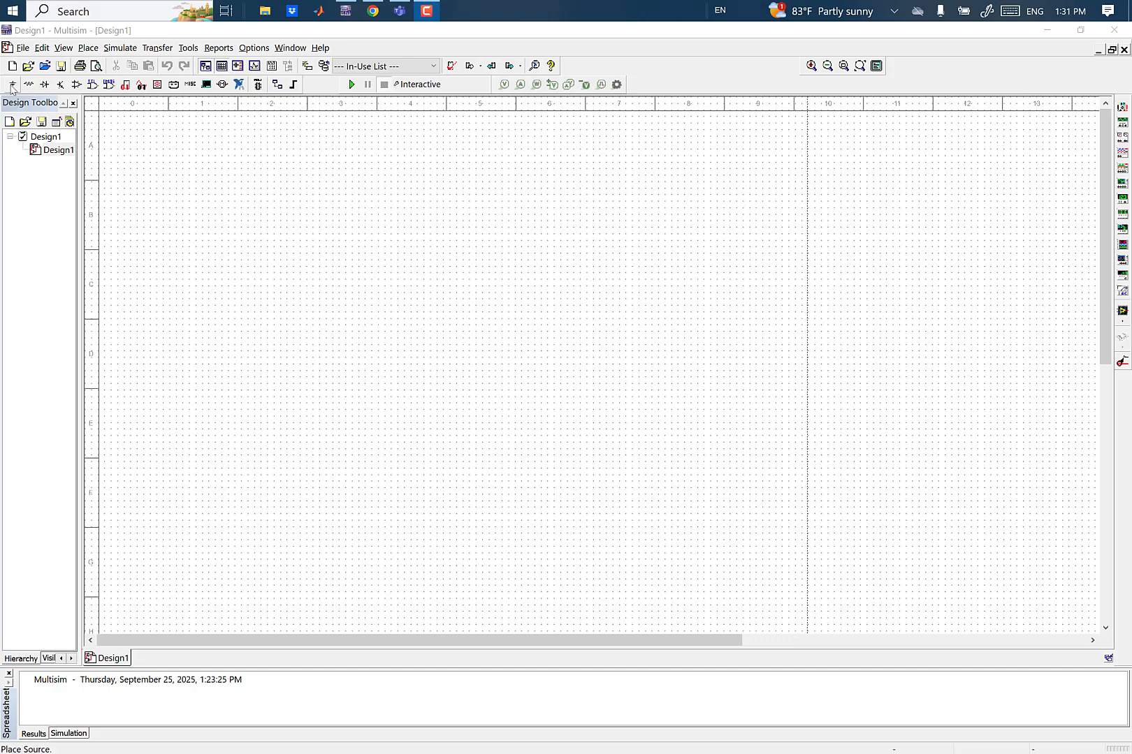
Step: Look over the Sources group in the component database and close the component browser without placing anything
left_click(12, 85)
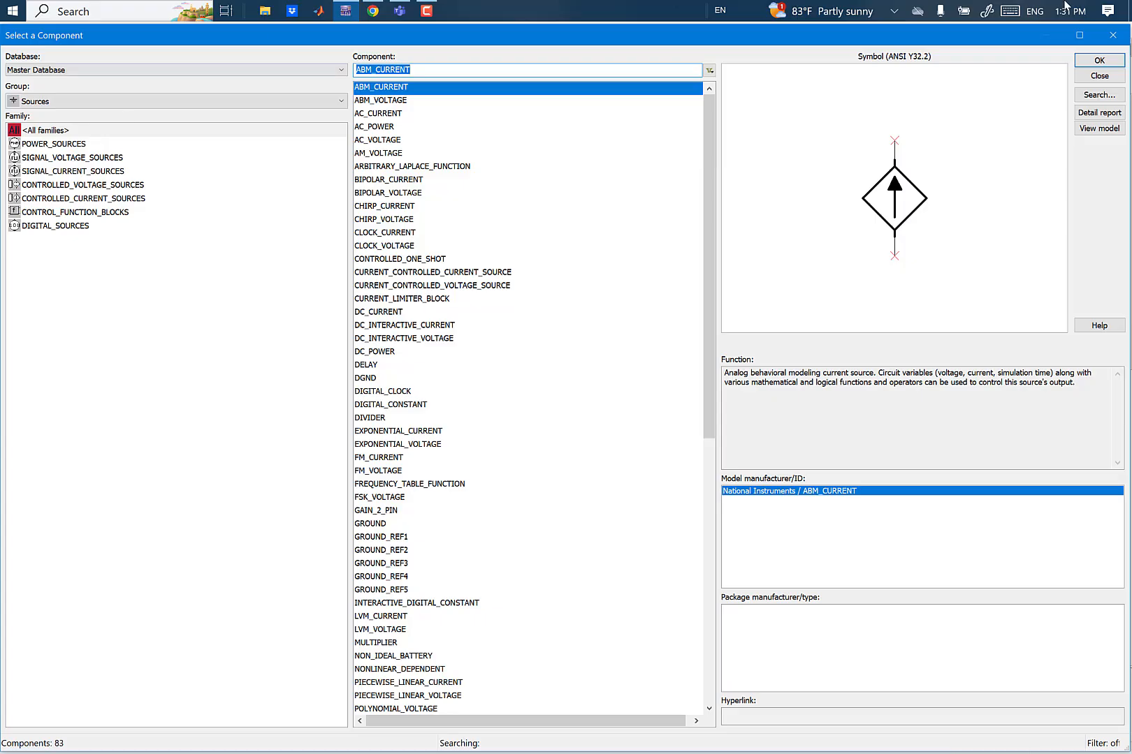
left_click(1113, 35)
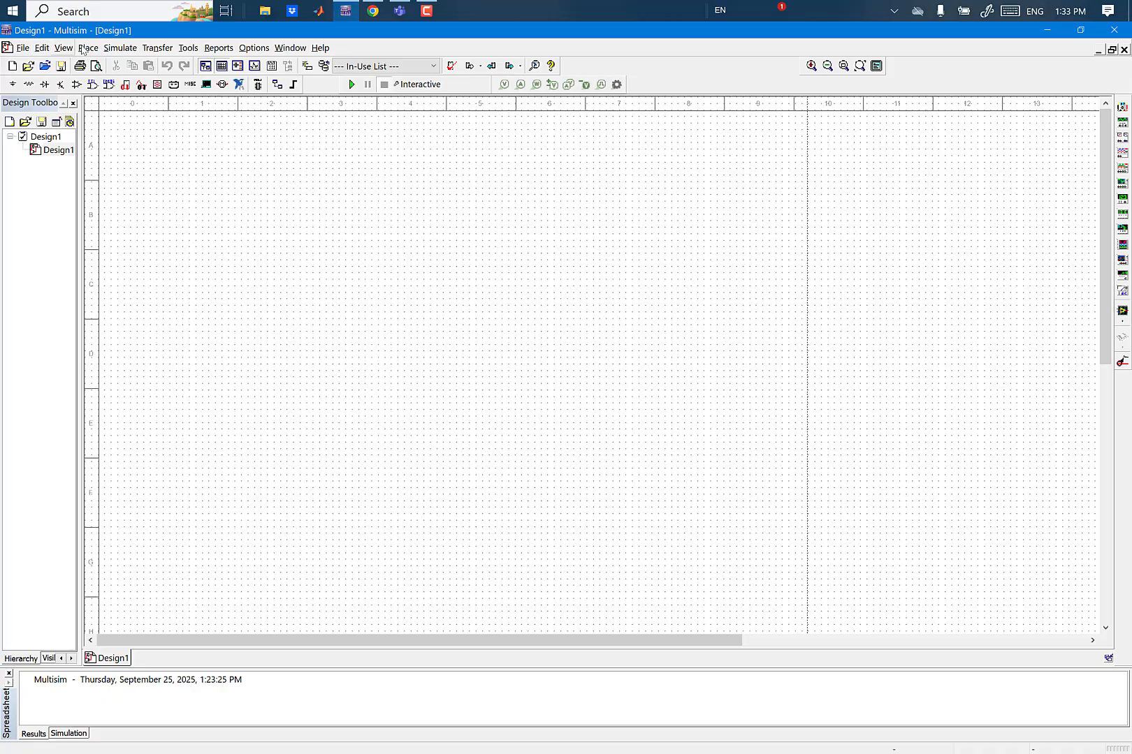
left_click(89, 49)
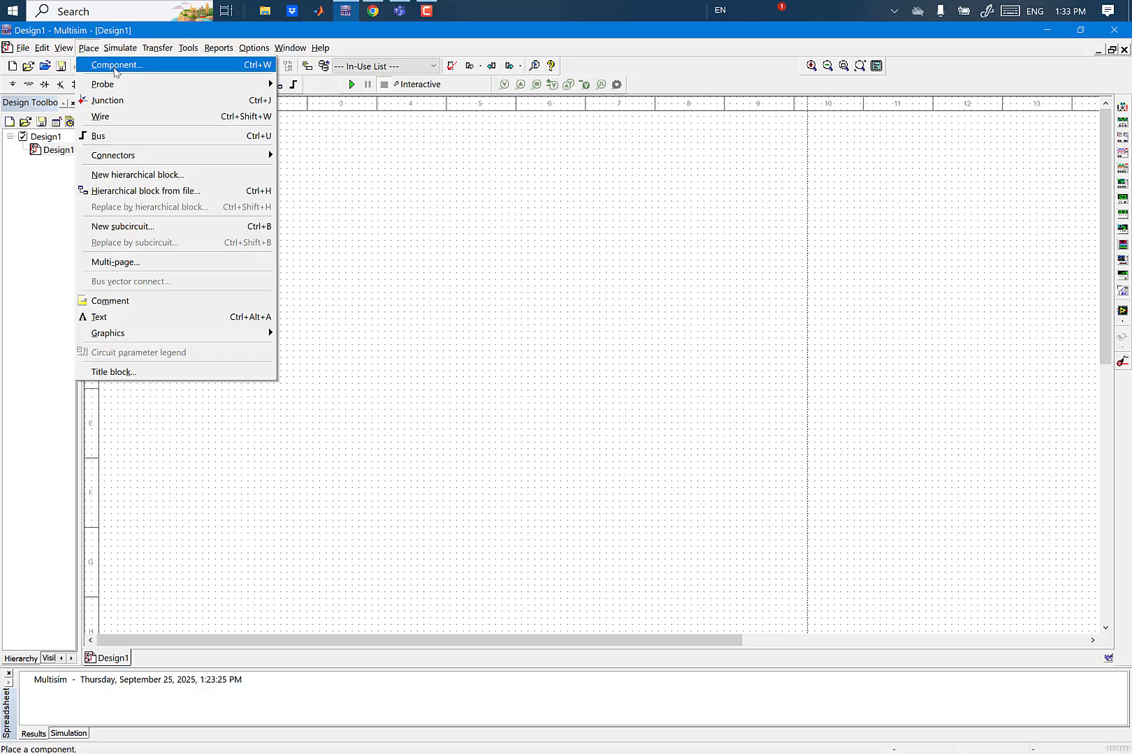
mouse_move(118, 48)
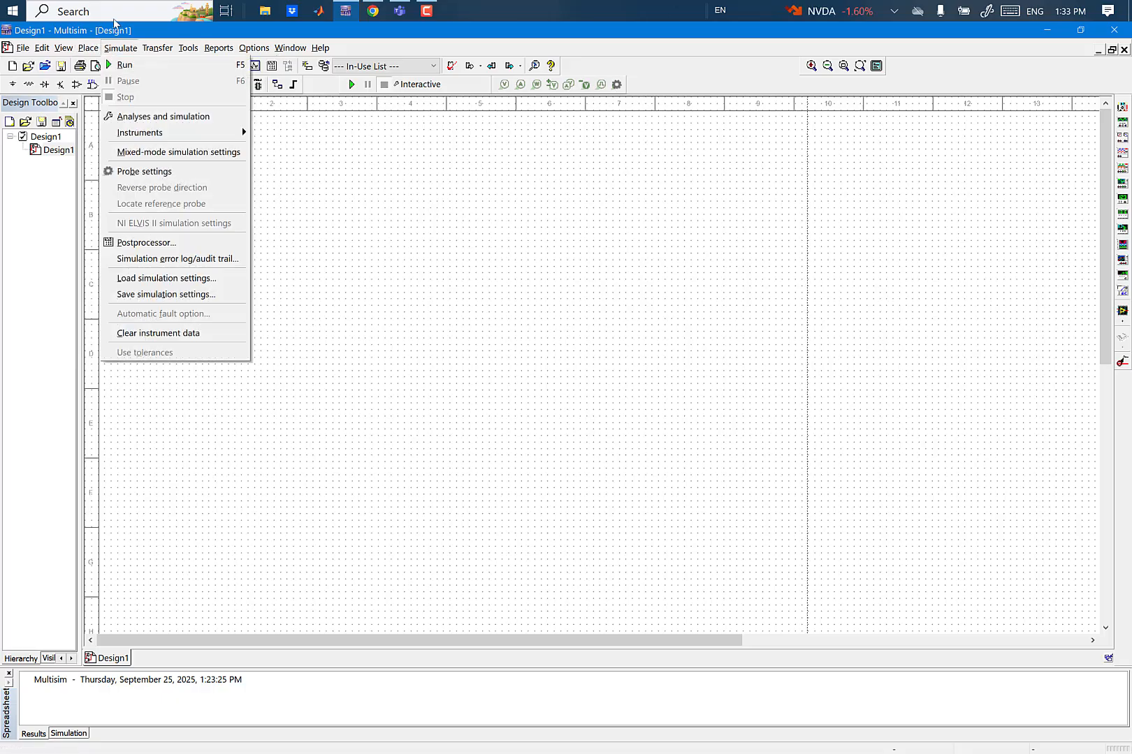
left_click(64, 48)
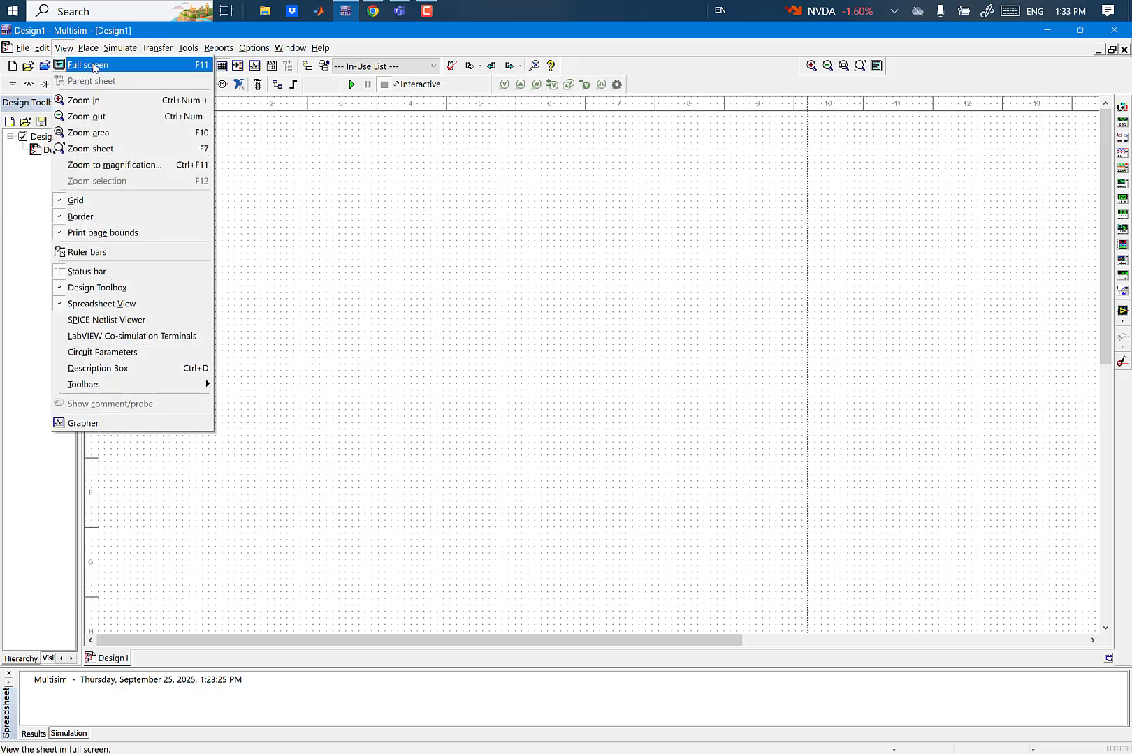
left_click(64, 47)
left_click(89, 48)
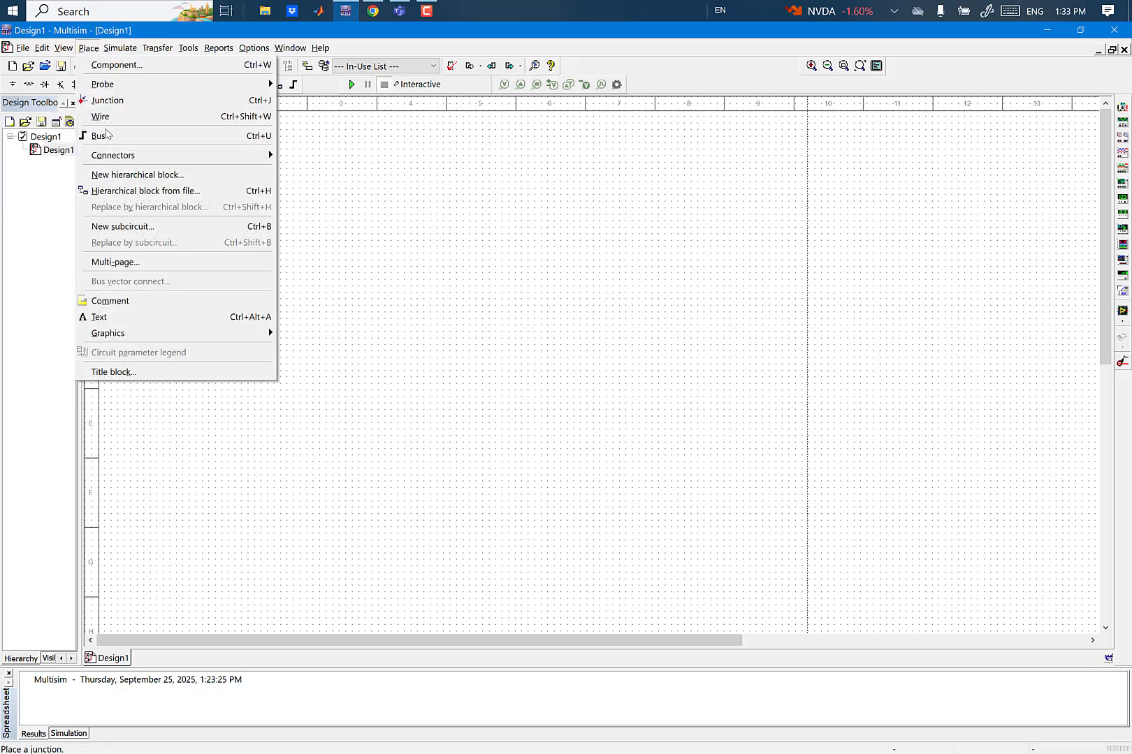
left_click(157, 527)
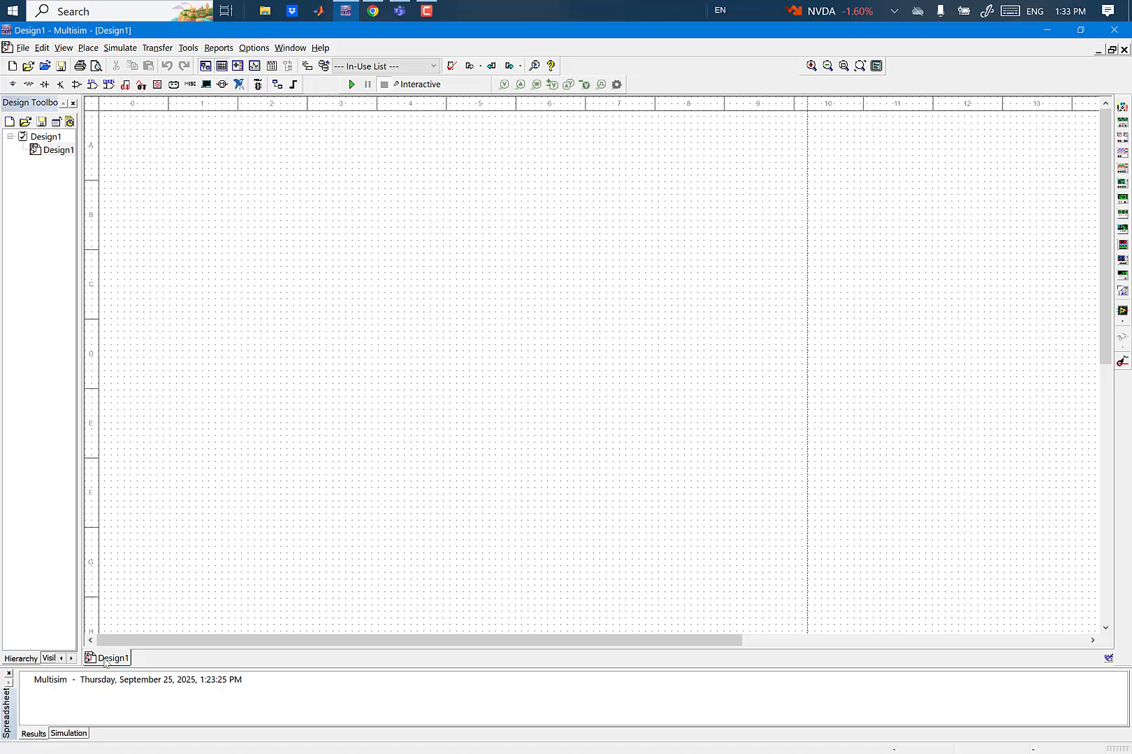
mouse_move(105, 662)
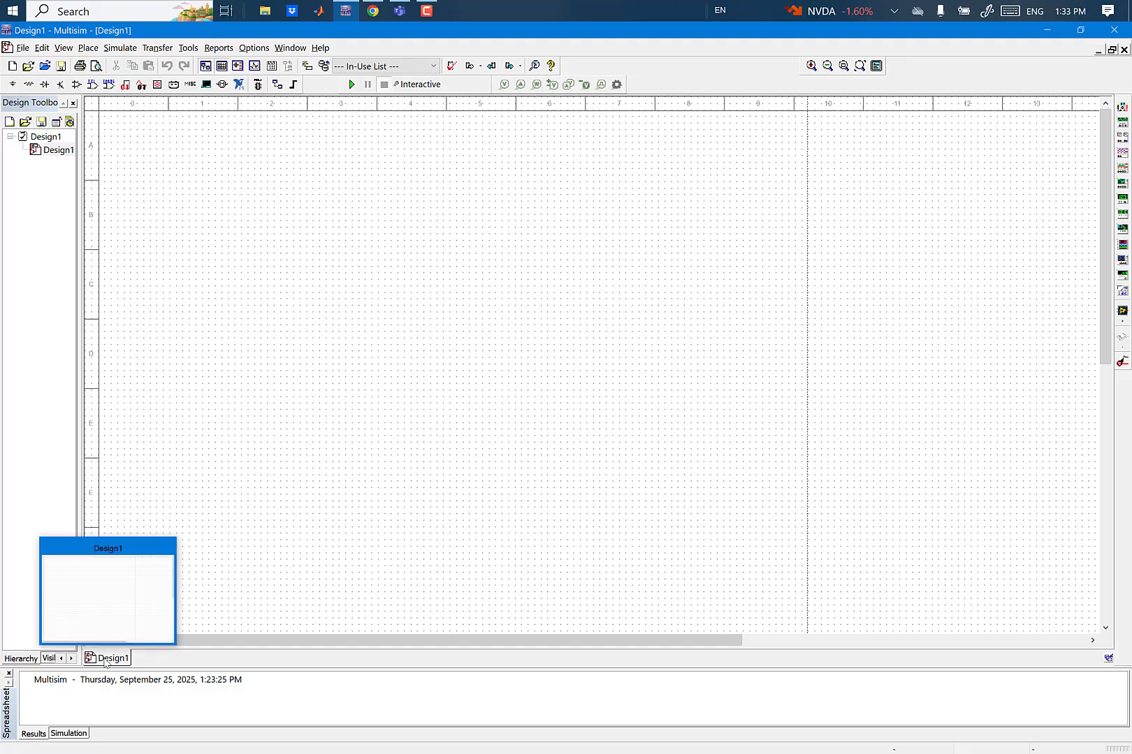
left_click(53, 150)
mouse_move(54, 153)
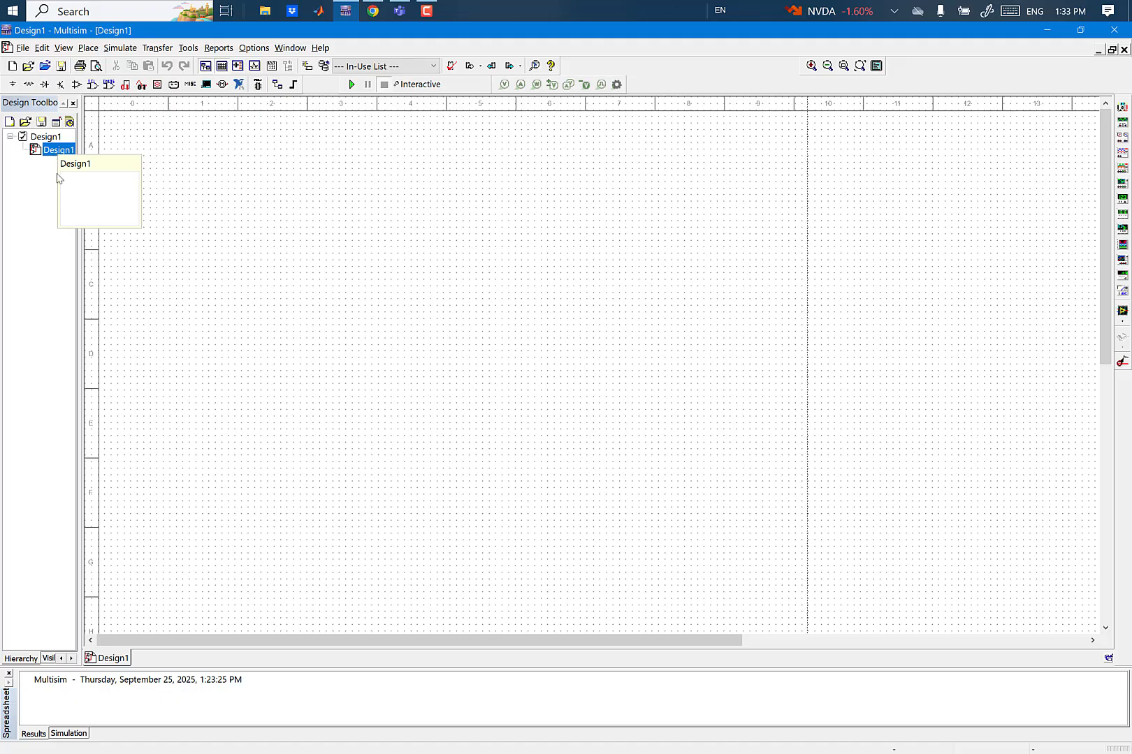
left_click(241, 514)
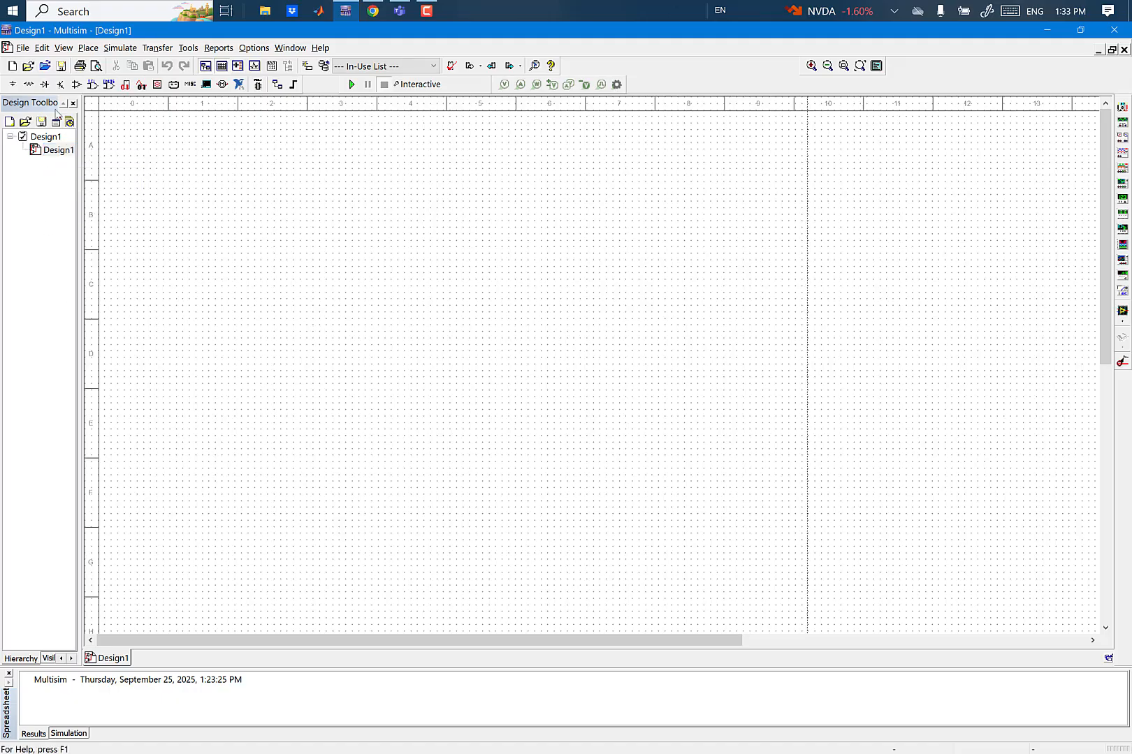
Step: Save the Design1 schematic under a new file name, a person's first name, as a Multisim 14 file in the Circuit Design Suite 14.3 folder
left_click(25, 50)
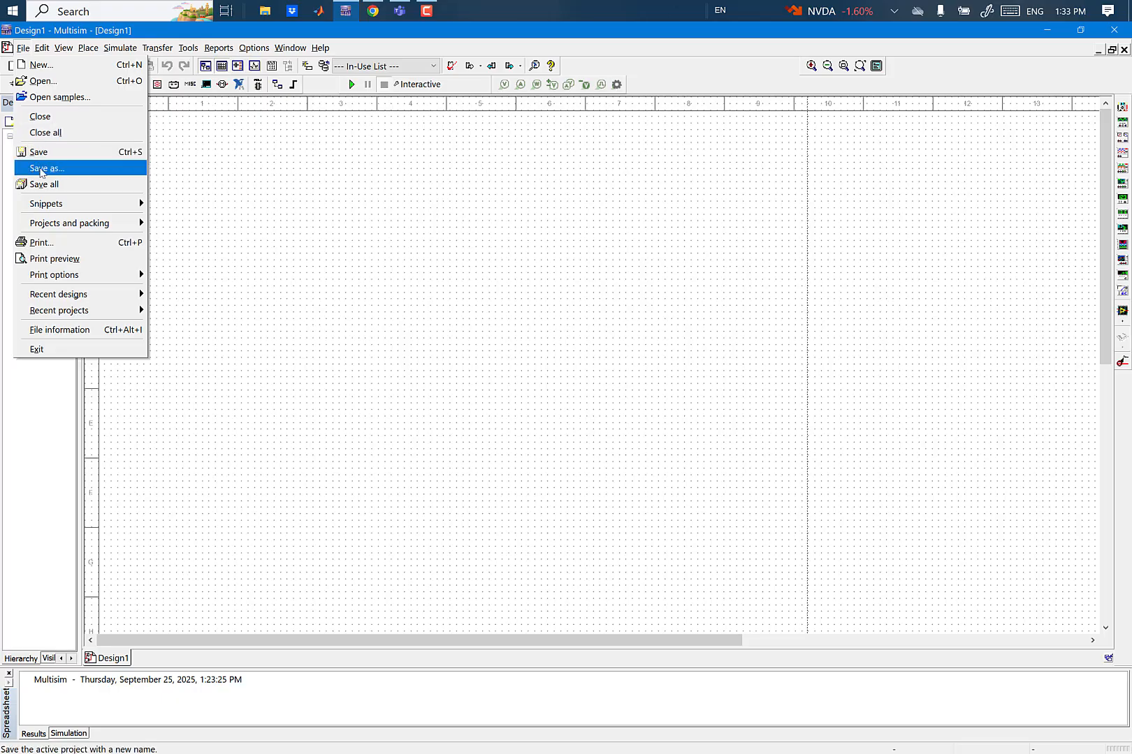
left_click(44, 172)
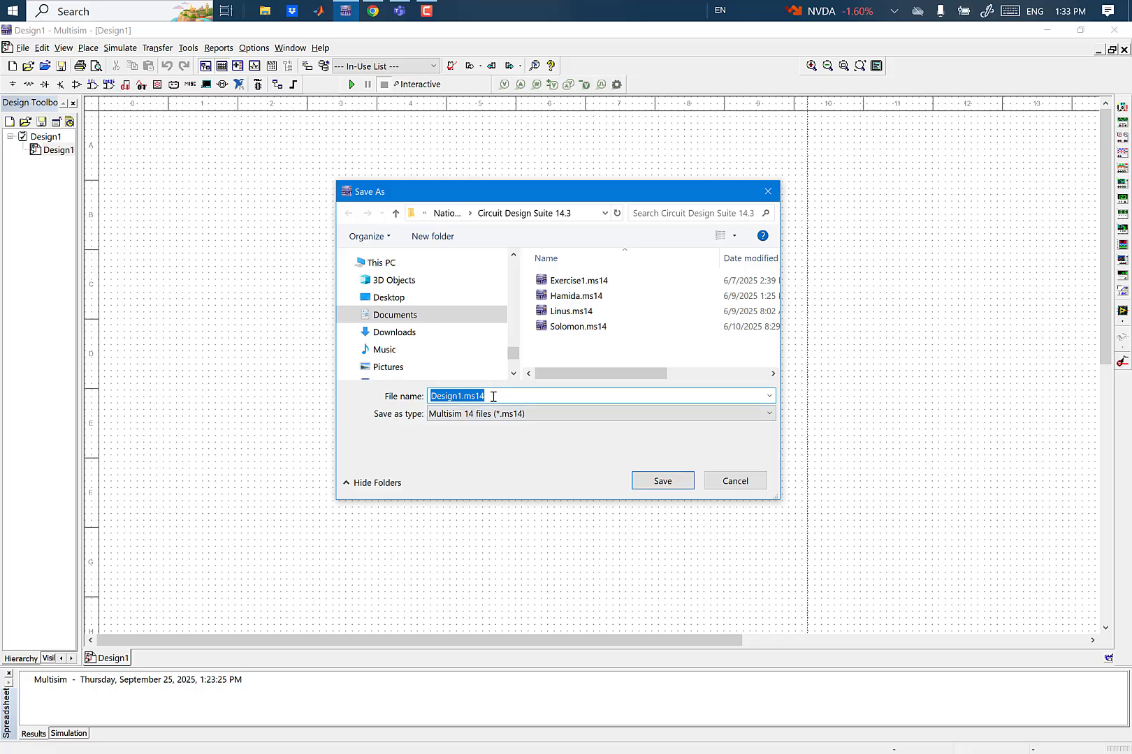
type("Linus")
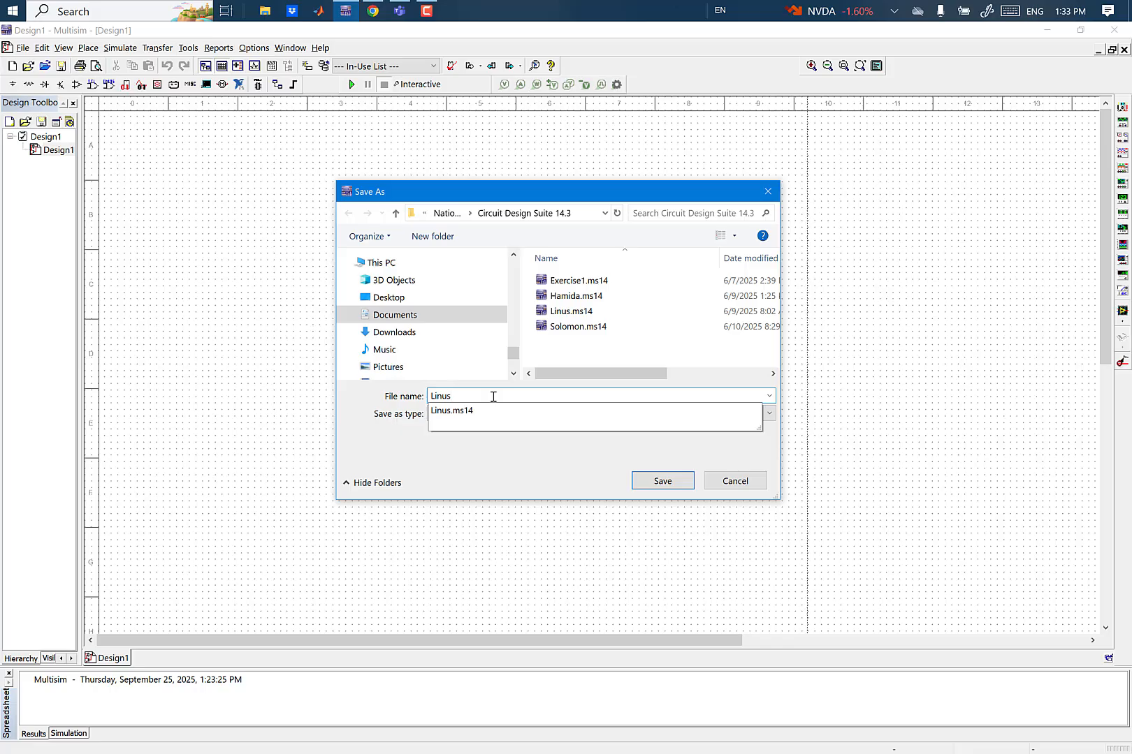
left_click(493, 397)
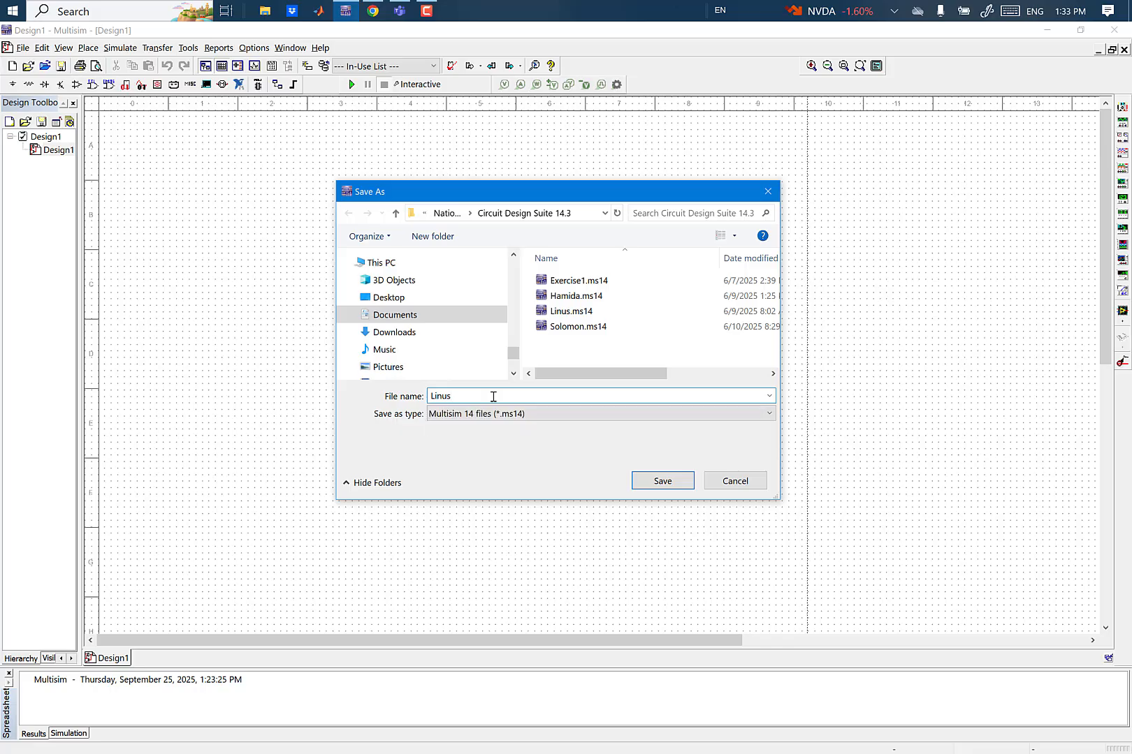
key("BackSpace")
key("BackSpace")
key("BackSpace")
key("BackSpace")
key("BackSpace")
type("Antonio")
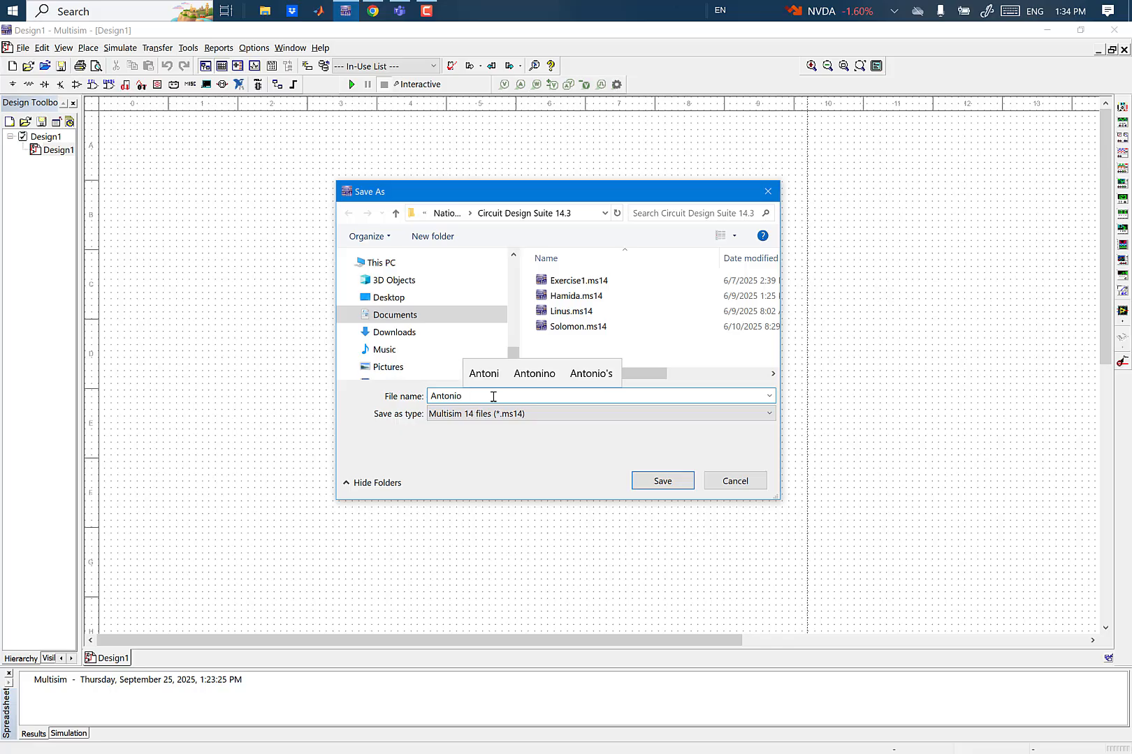
left_click(673, 482)
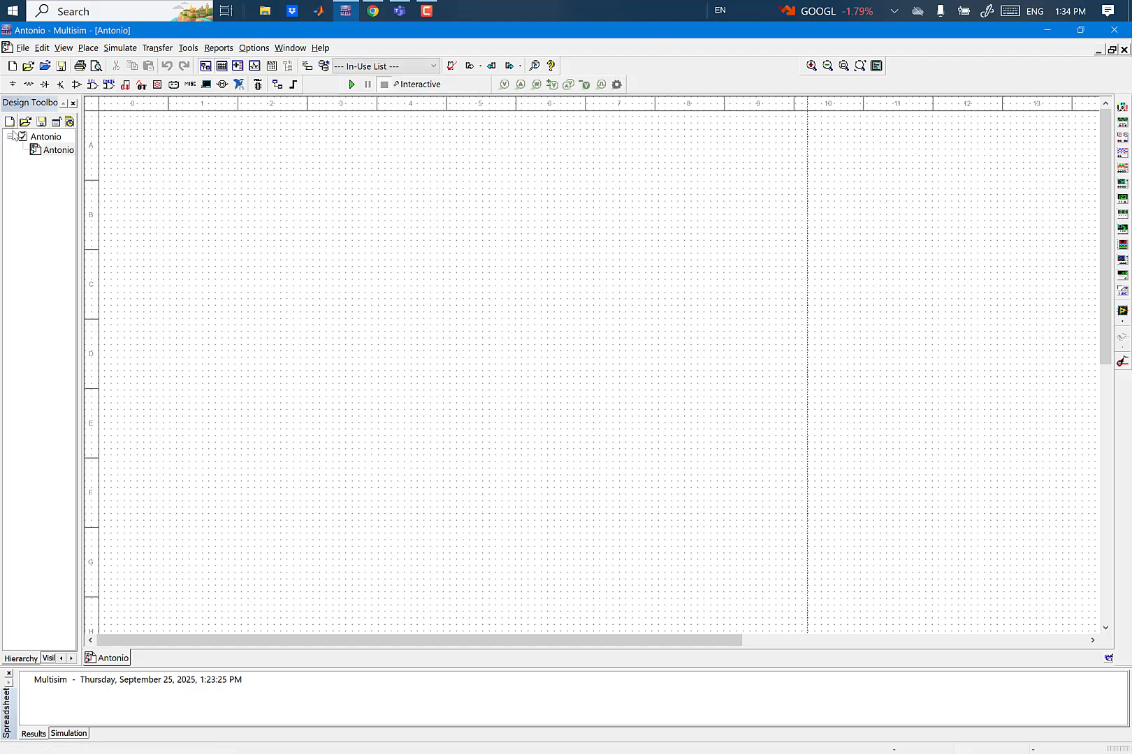
Step: Close the newly saved design from the design hierarchy
right_click(54, 144)
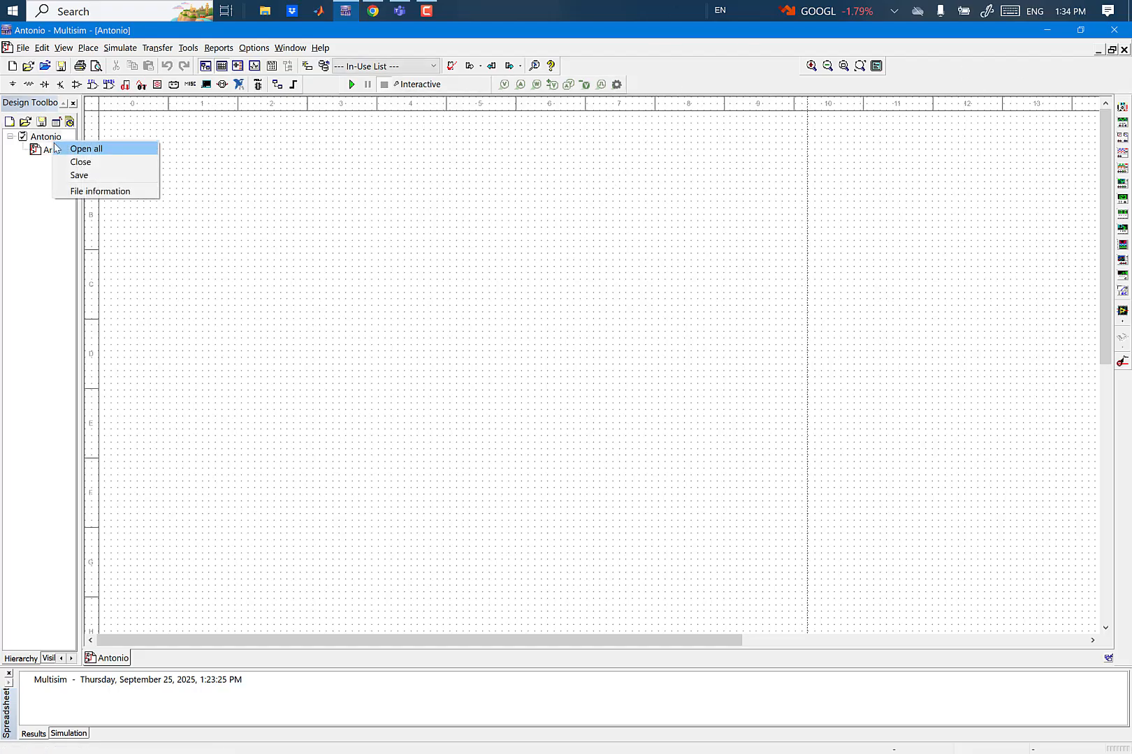
left_click(87, 162)
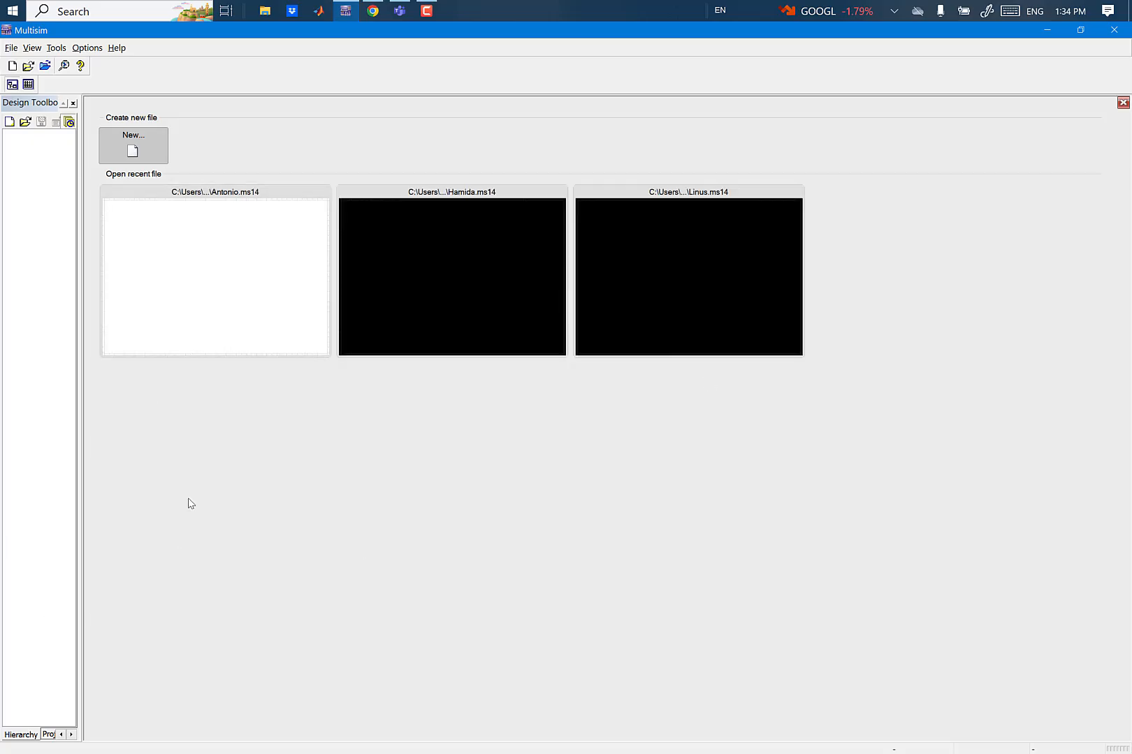
Step: Review the installed and personal templates, create a new design from the Blank template, and close its window
left_click(134, 144)
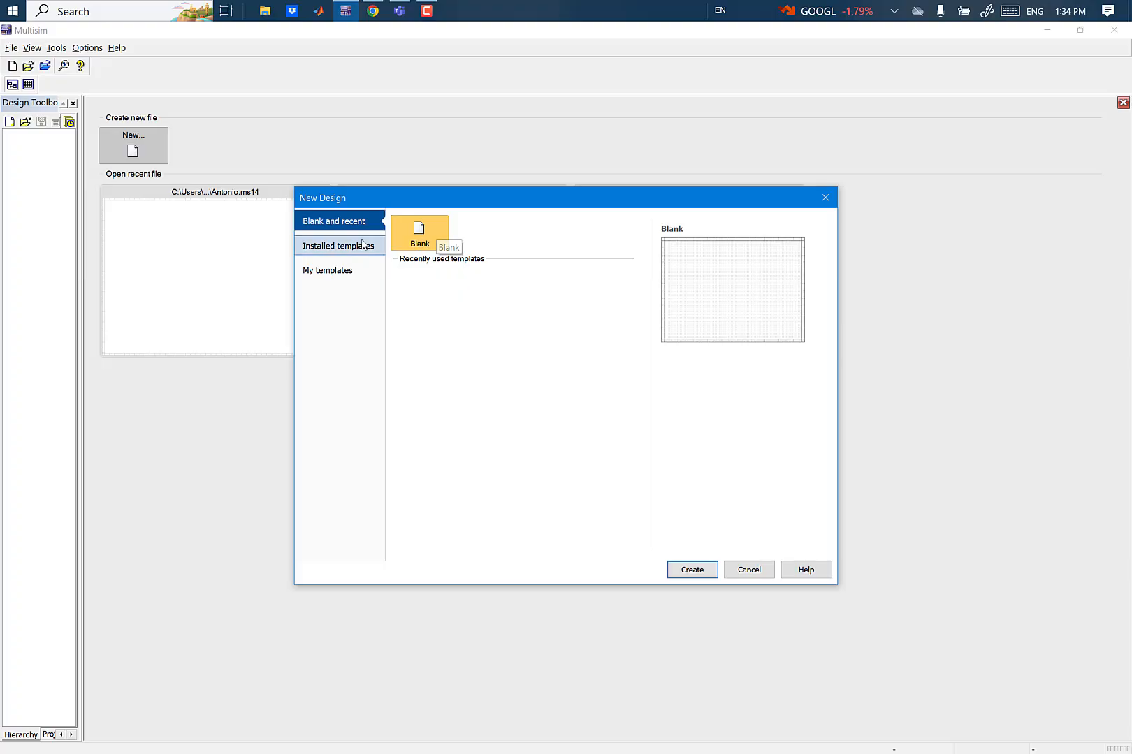
left_click(341, 250)
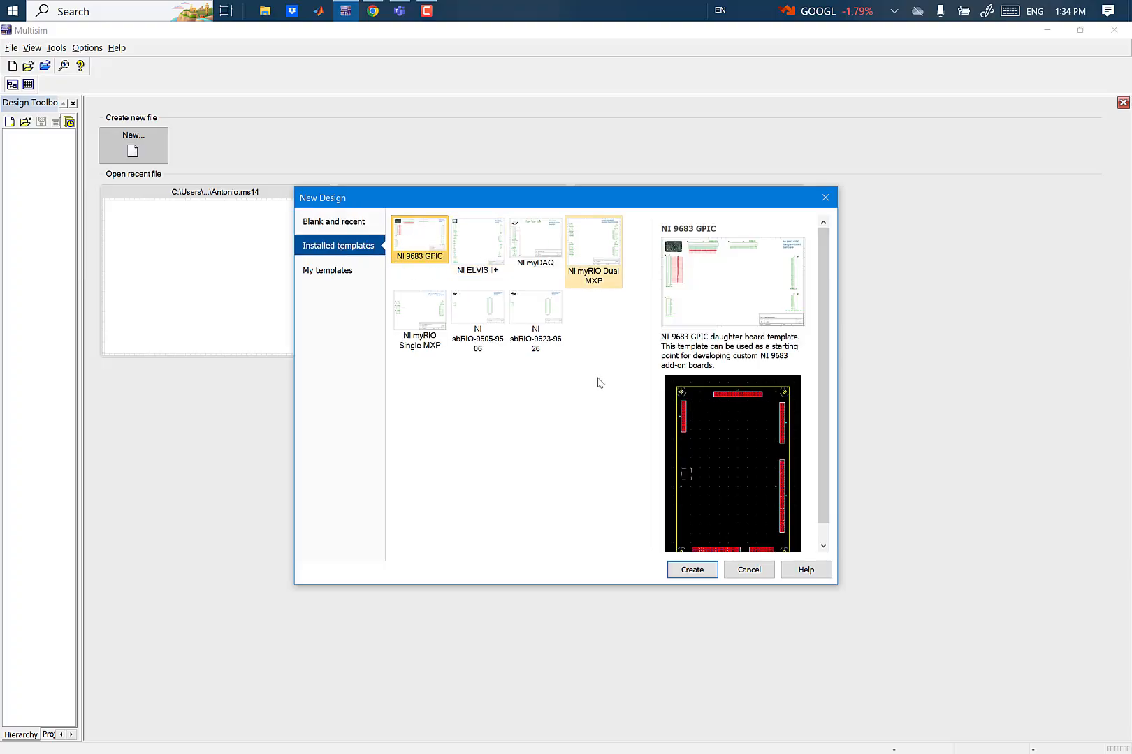
left_click(322, 270)
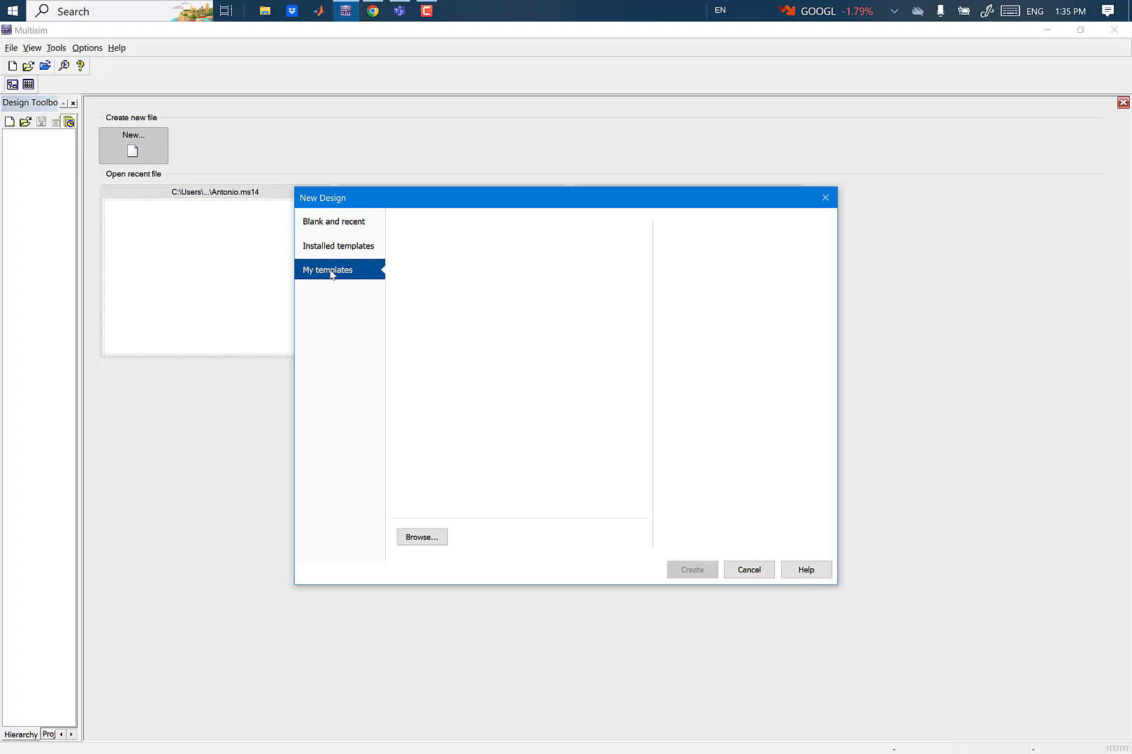
left_click(333, 223)
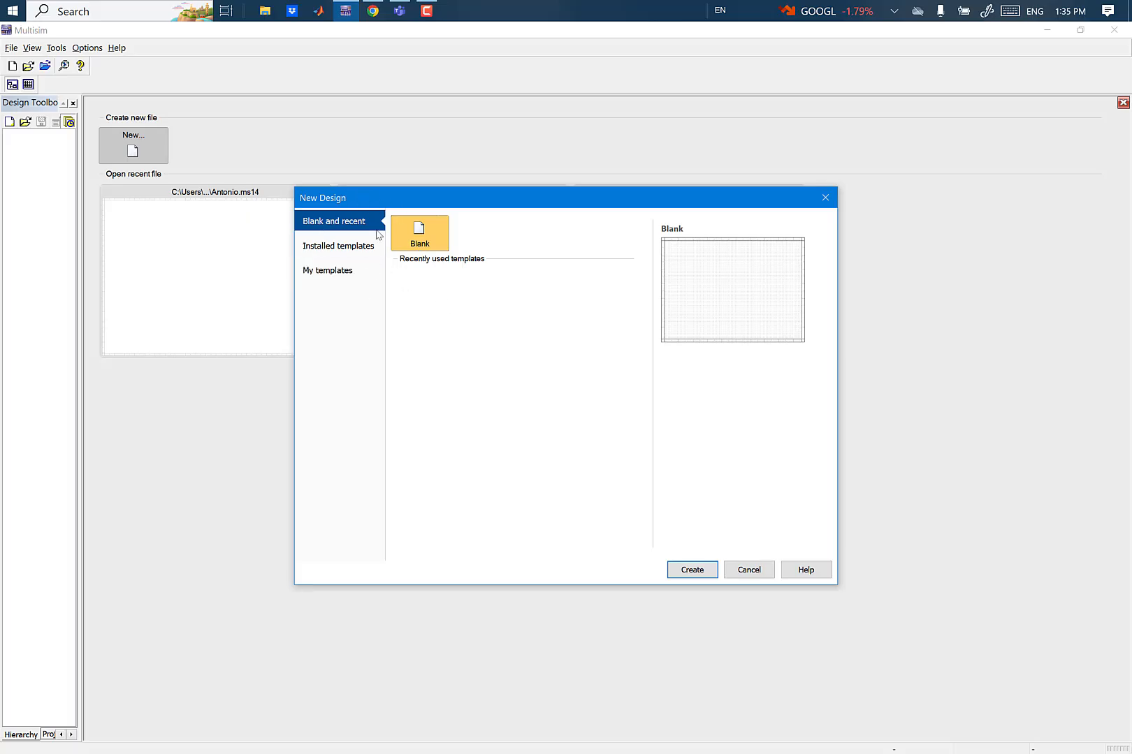
left_click(691, 569)
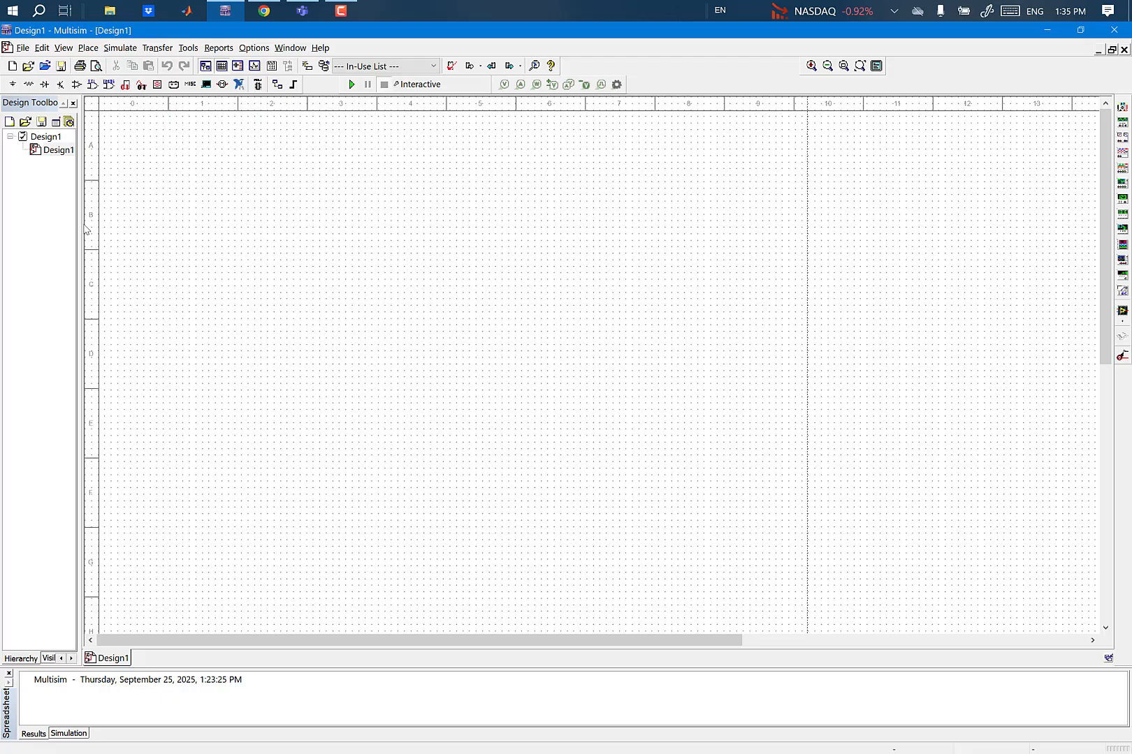
right_click(52, 154)
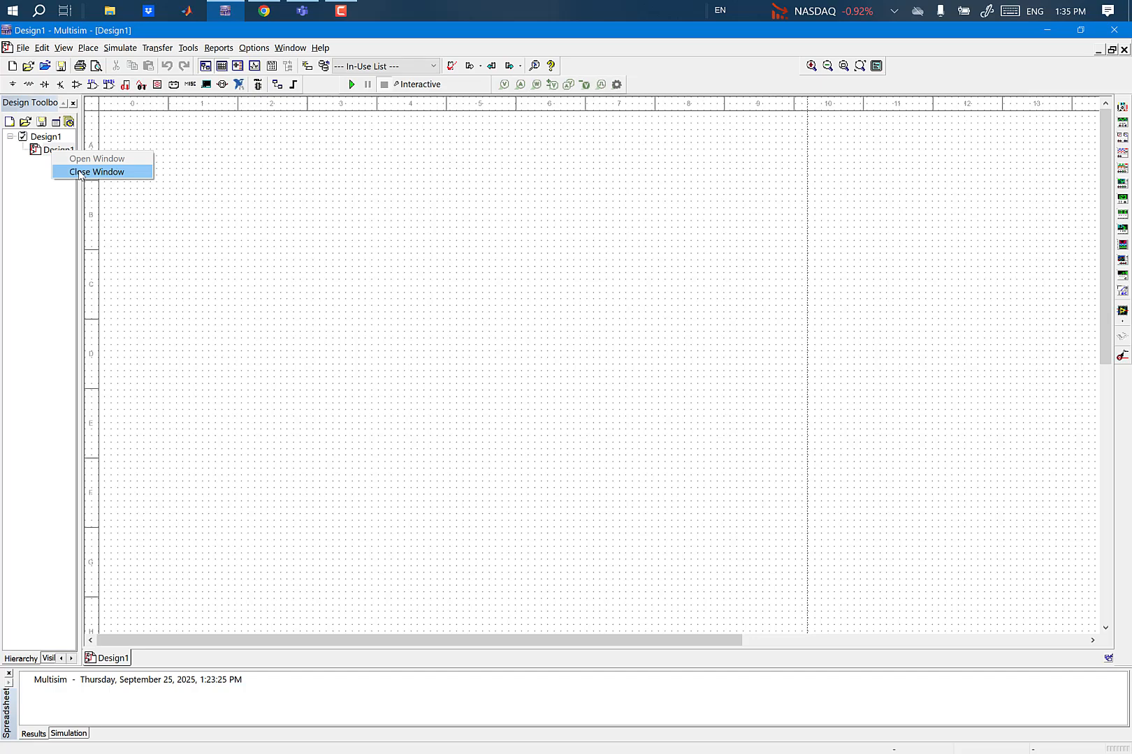
left_click(80, 172)
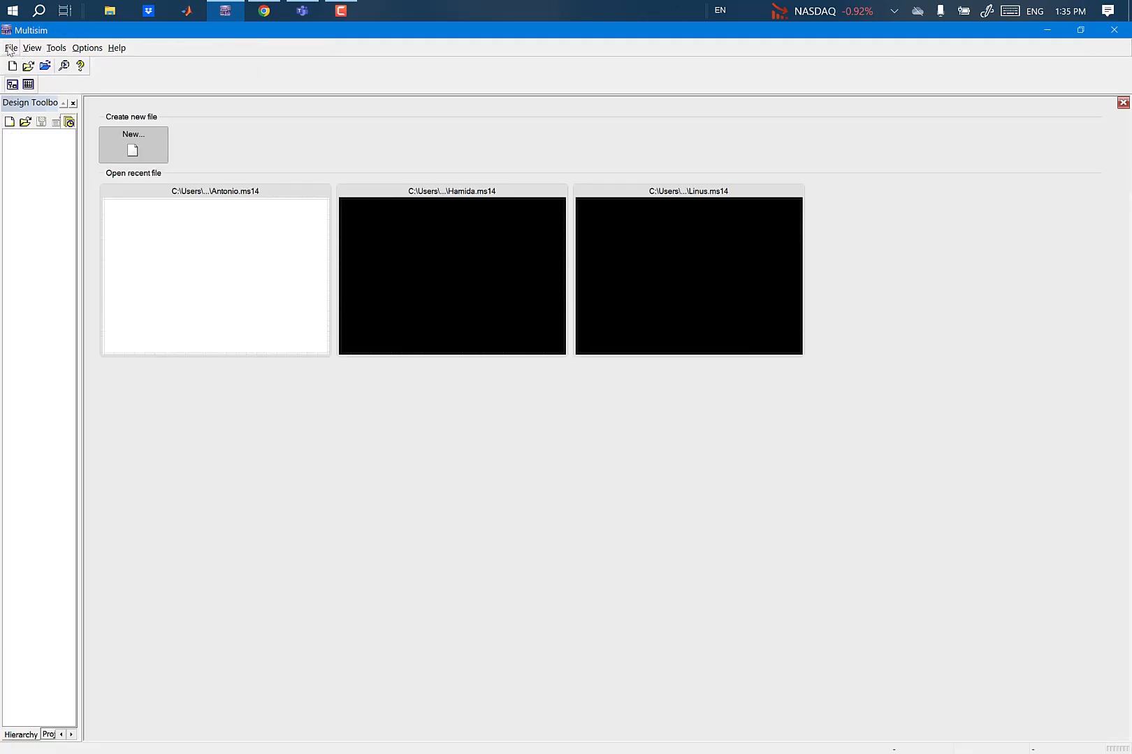
Step: Open the previously saved first-name design file from the Circuit Design Suite folder
left_click(11, 49)
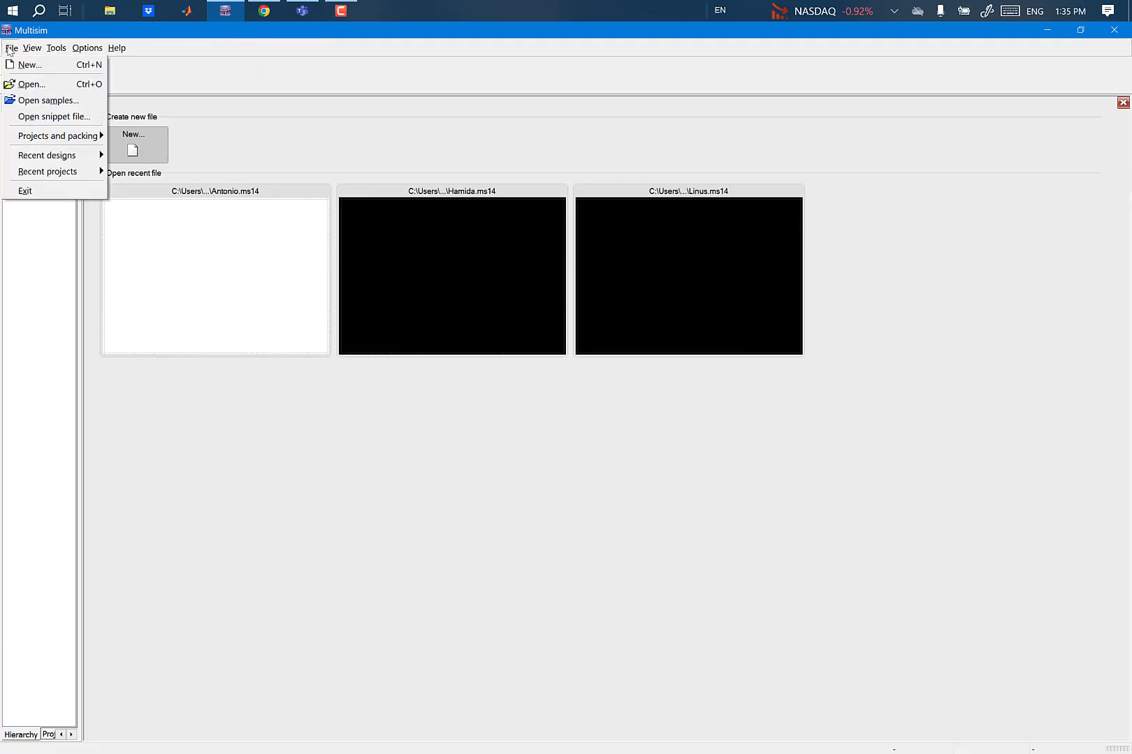
left_click(31, 85)
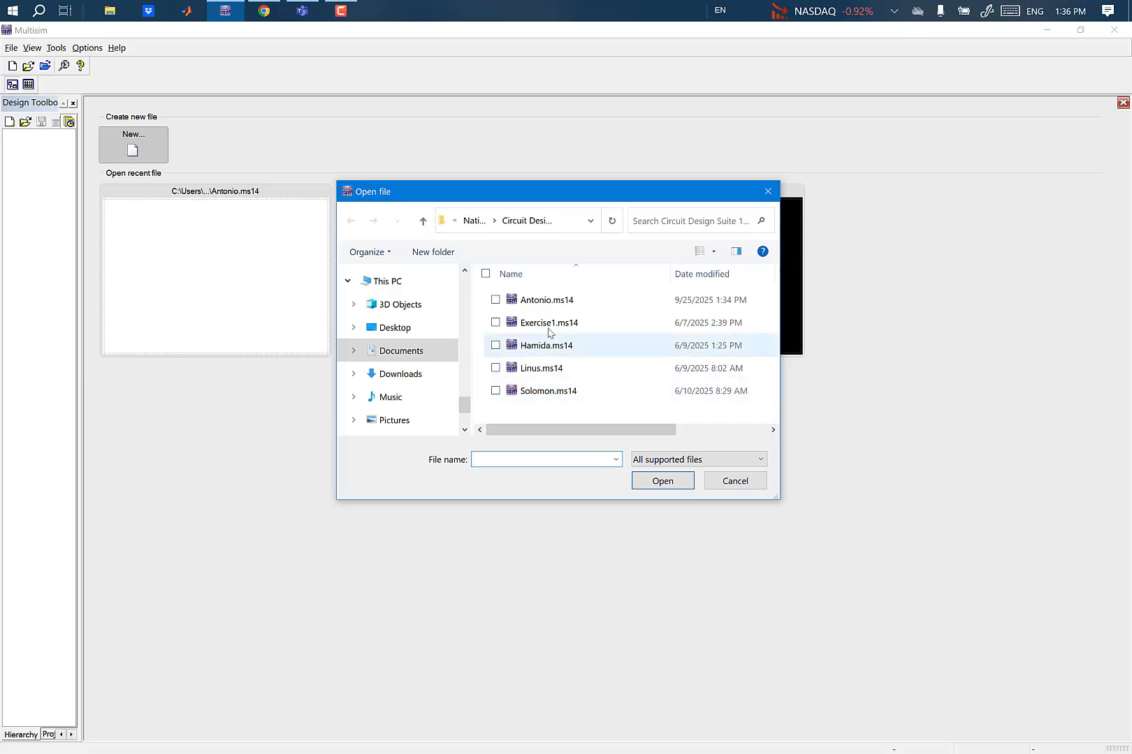
double_click(511, 301)
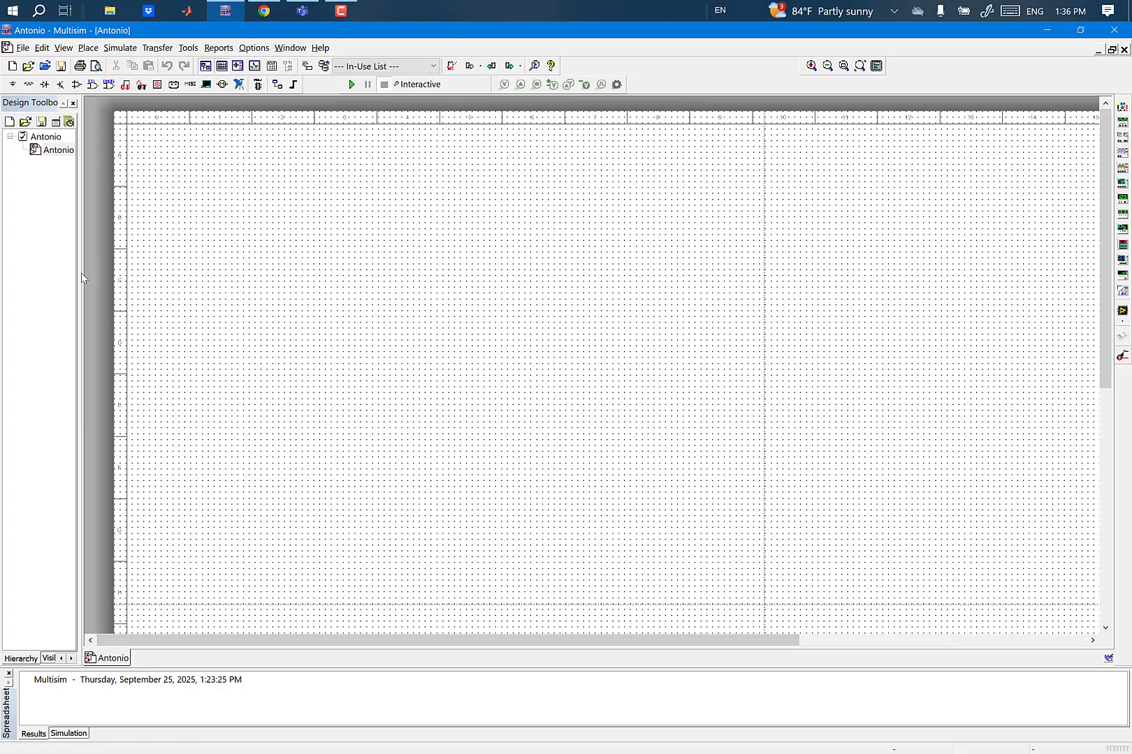
Step: Widen the Design Toolbox slightly towards the schematic sheet
mouse_move(82, 278)
left_mouse_down()
mouse_move(114, 273)
mouse_move(98, 266)
left_mouse_up()
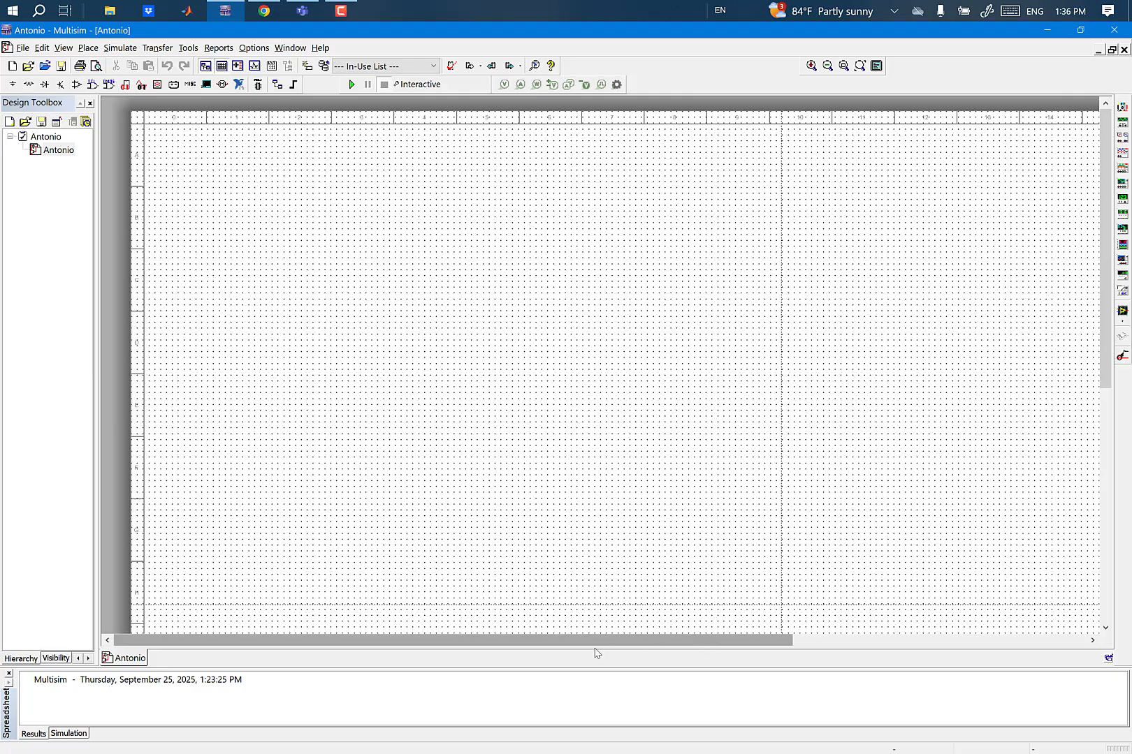
scroll(298, 174, "up", 2)
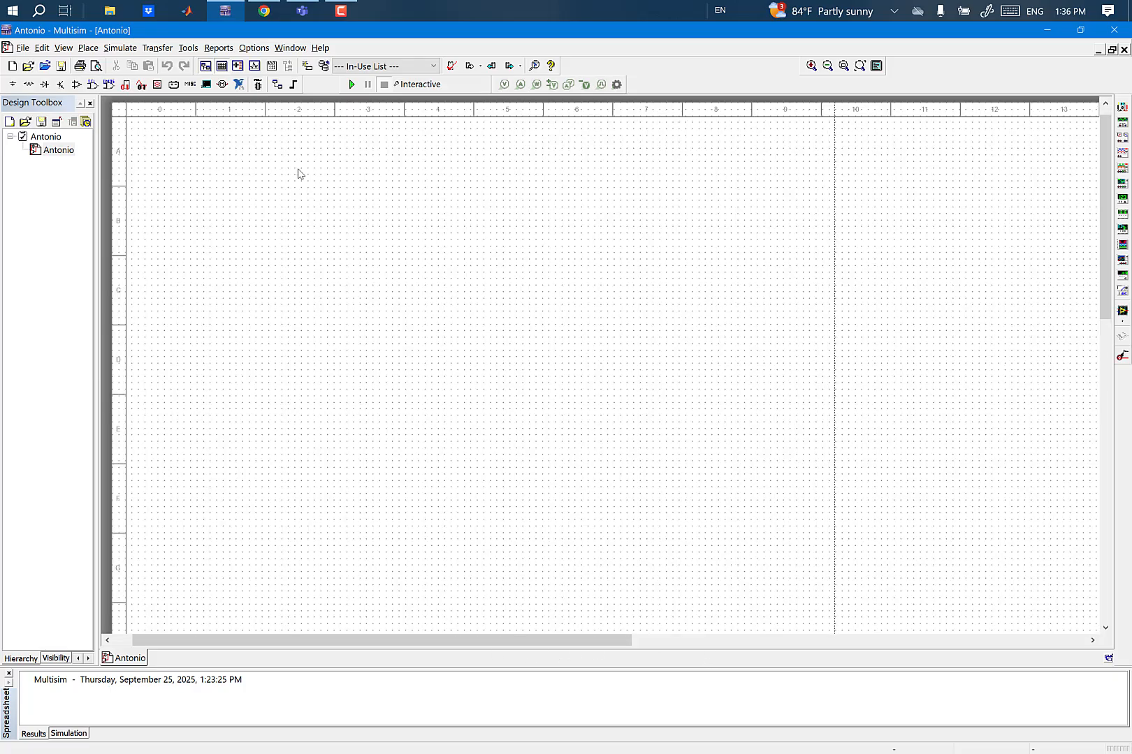
scroll(211, 174, "down", 1)
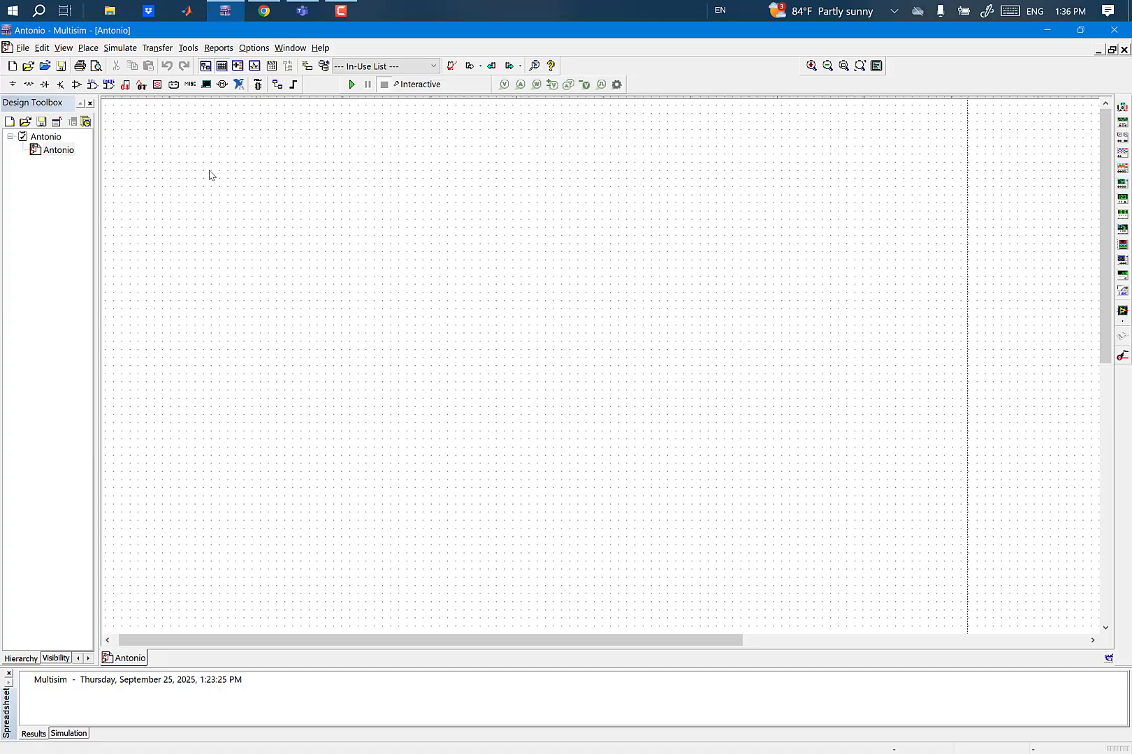
scroll(210, 175, "down", 1)
scroll(214, 180, "down", 1)
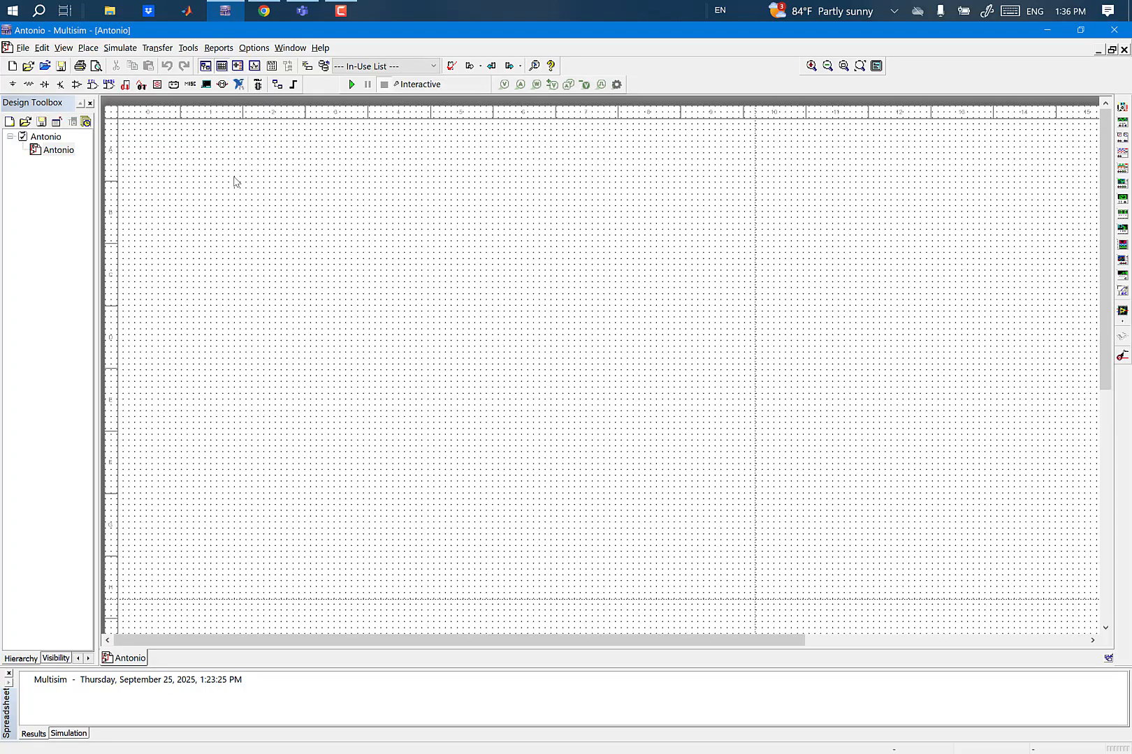
scroll(234, 182, "down", 1)
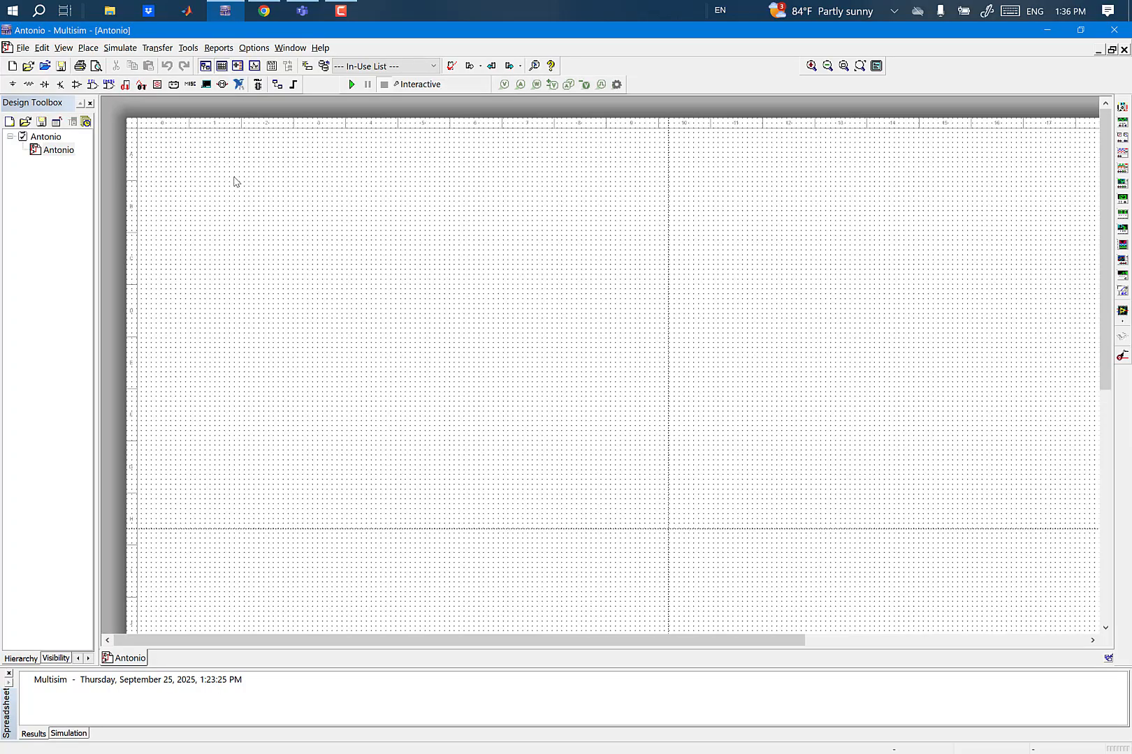
scroll(234, 182, "up", 1)
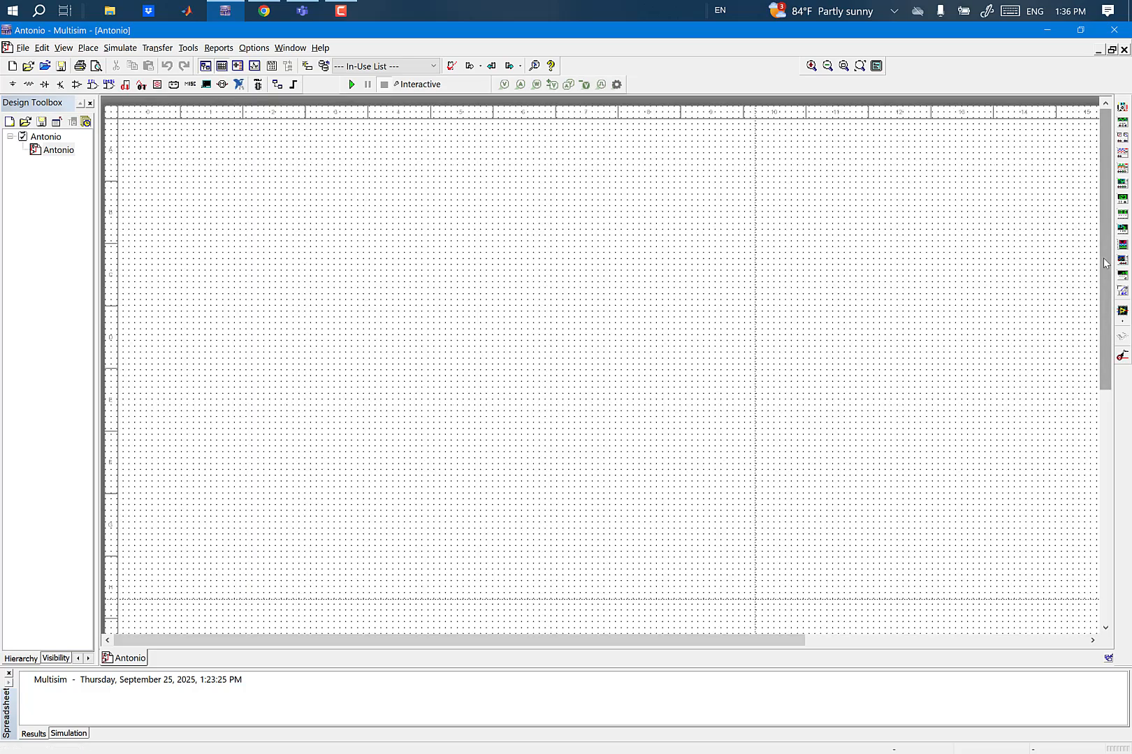
mouse_move(1109, 264)
left_mouse_down()
mouse_move(1111, 292)
mouse_move(1110, 278)
left_mouse_up()
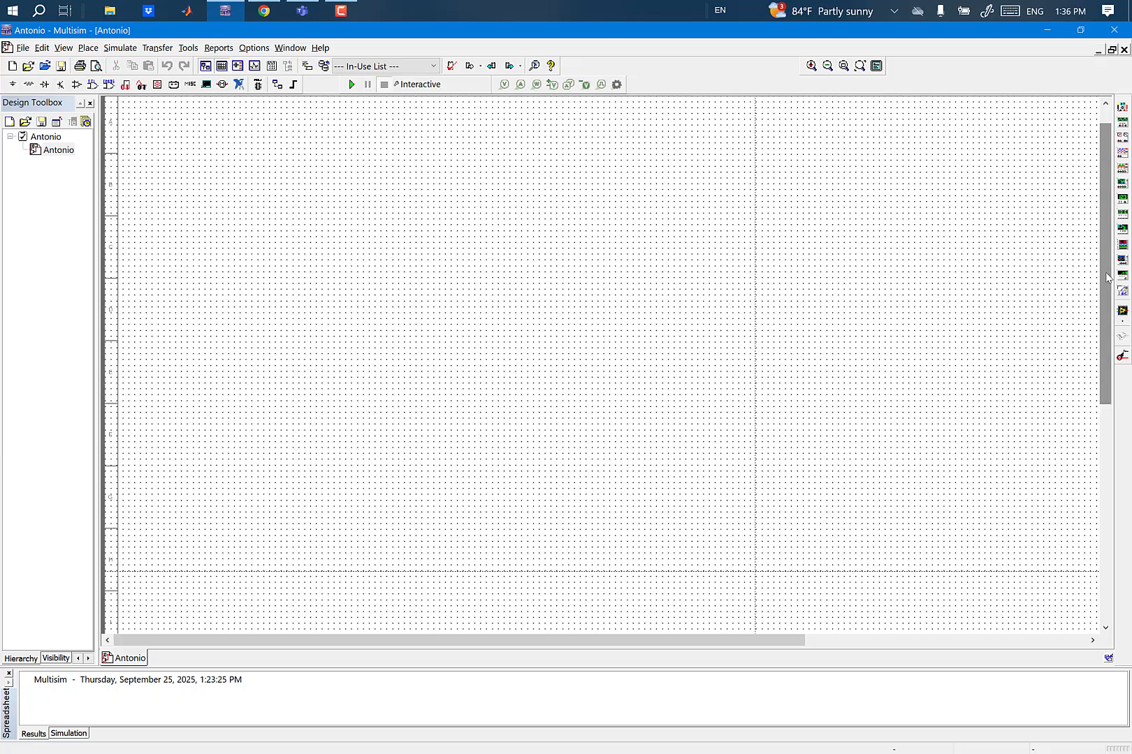
Step: Open the component browser and review the available databases and component groups, keeping the Master Database and Sources group
left_click_drag(518, 640, 529, 640)
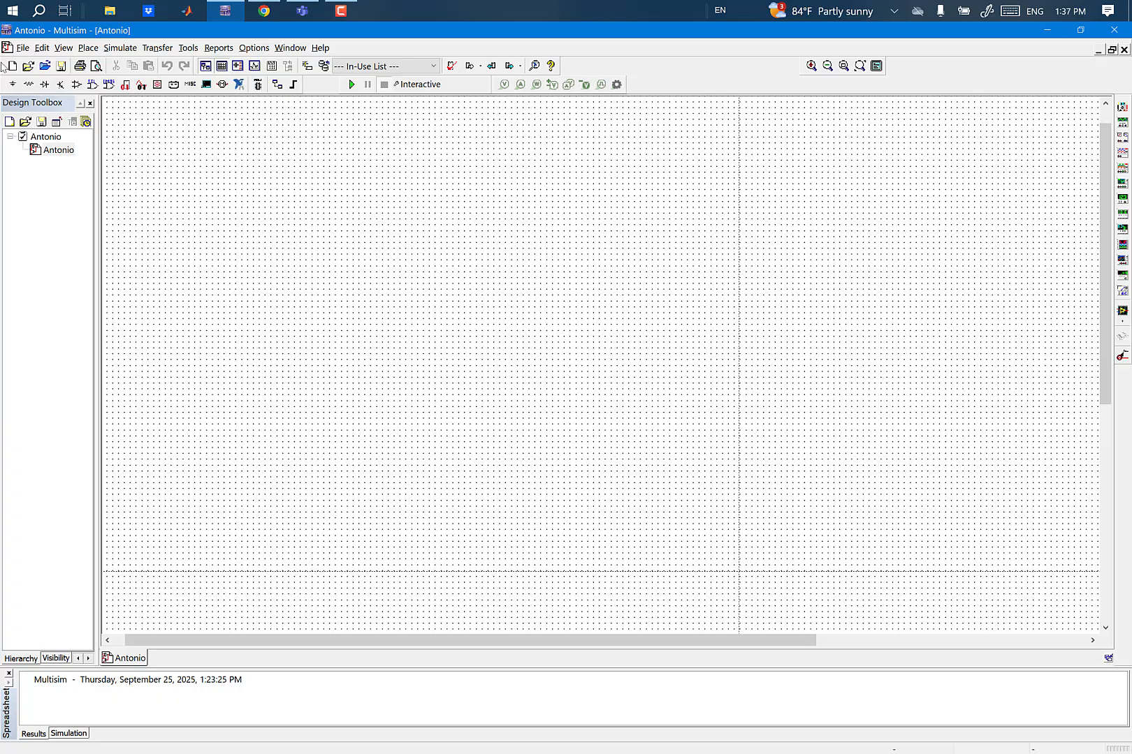
left_click(86, 49)
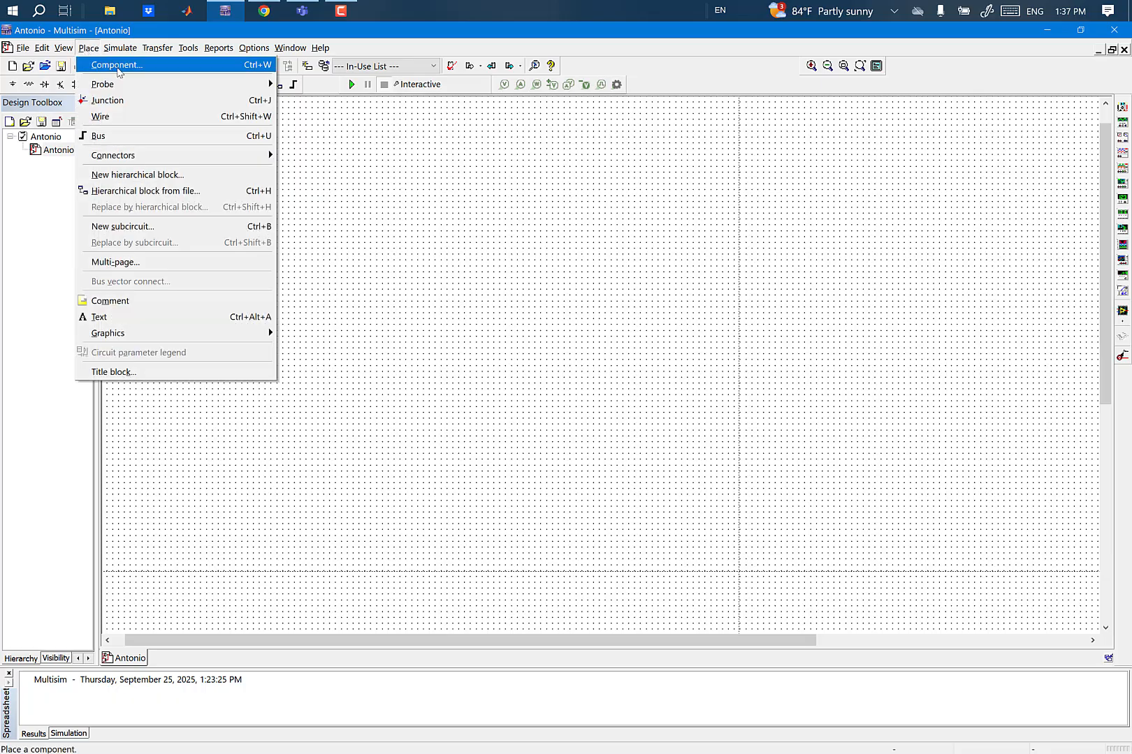
left_click(118, 67)
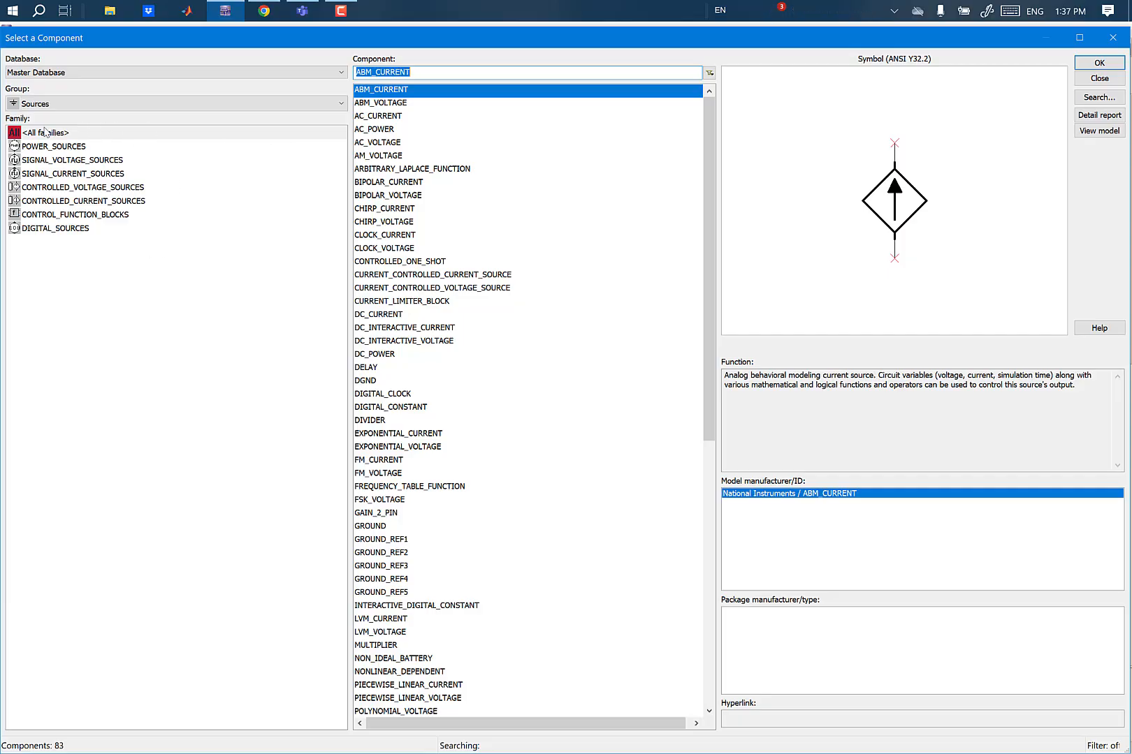
left_click(51, 72)
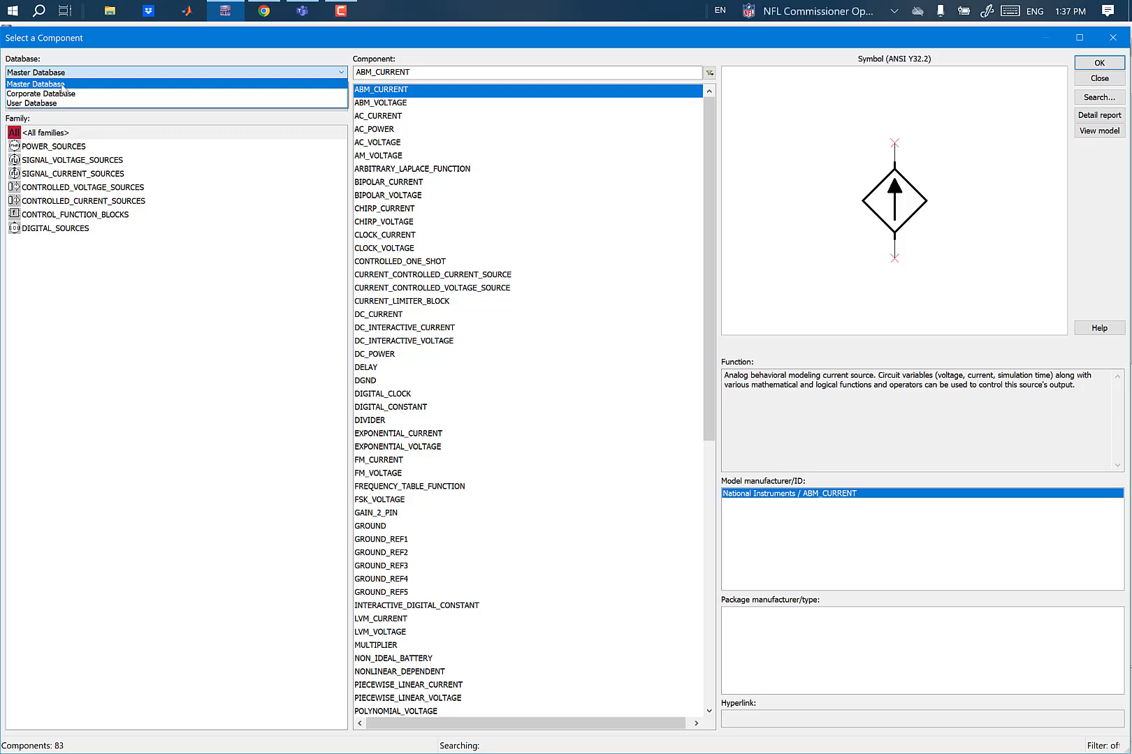
left_click(61, 84)
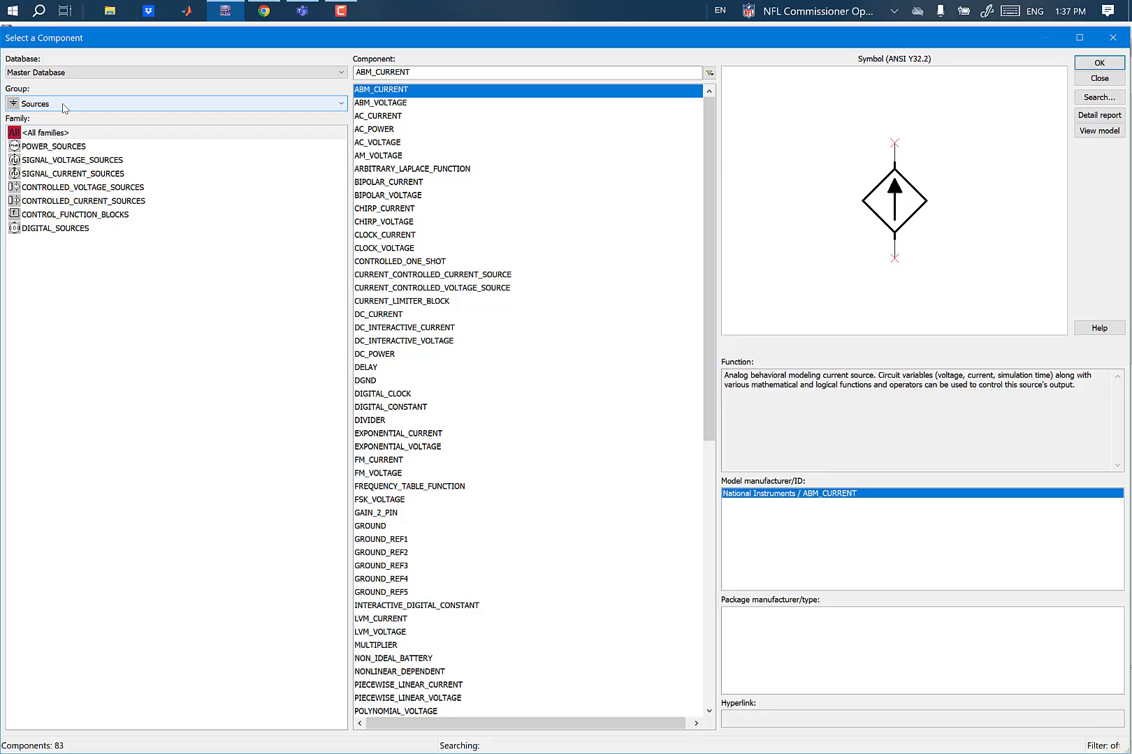
left_click(64, 105)
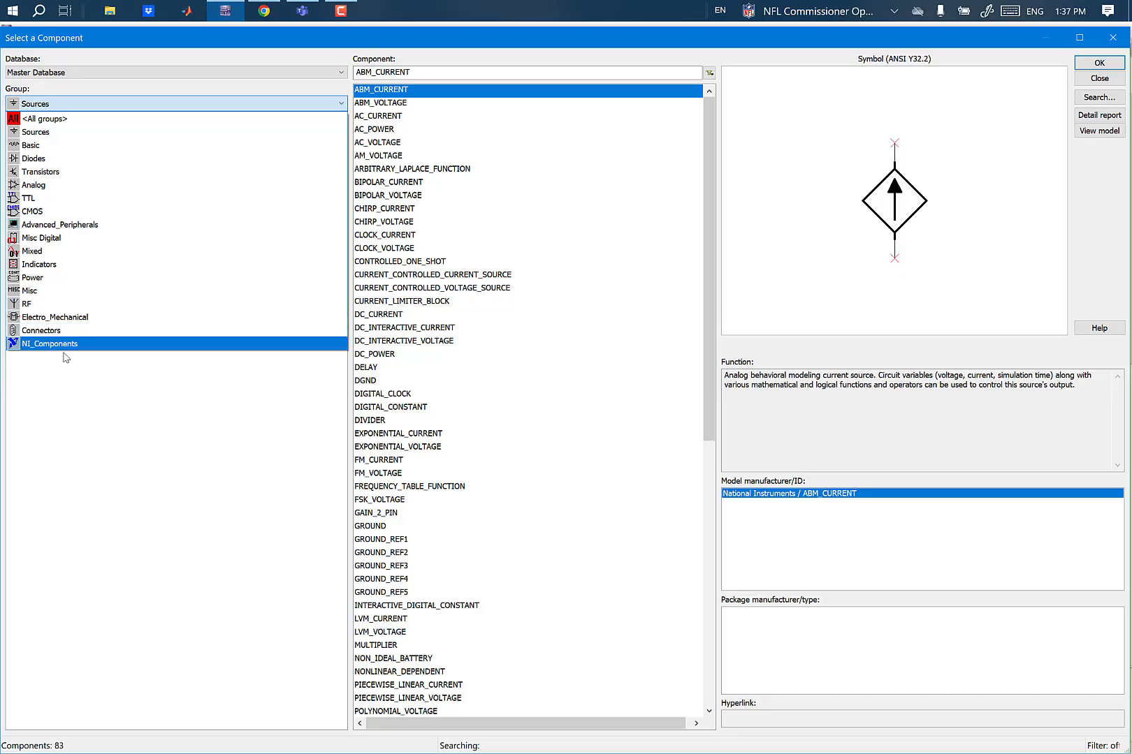
left_click(133, 411)
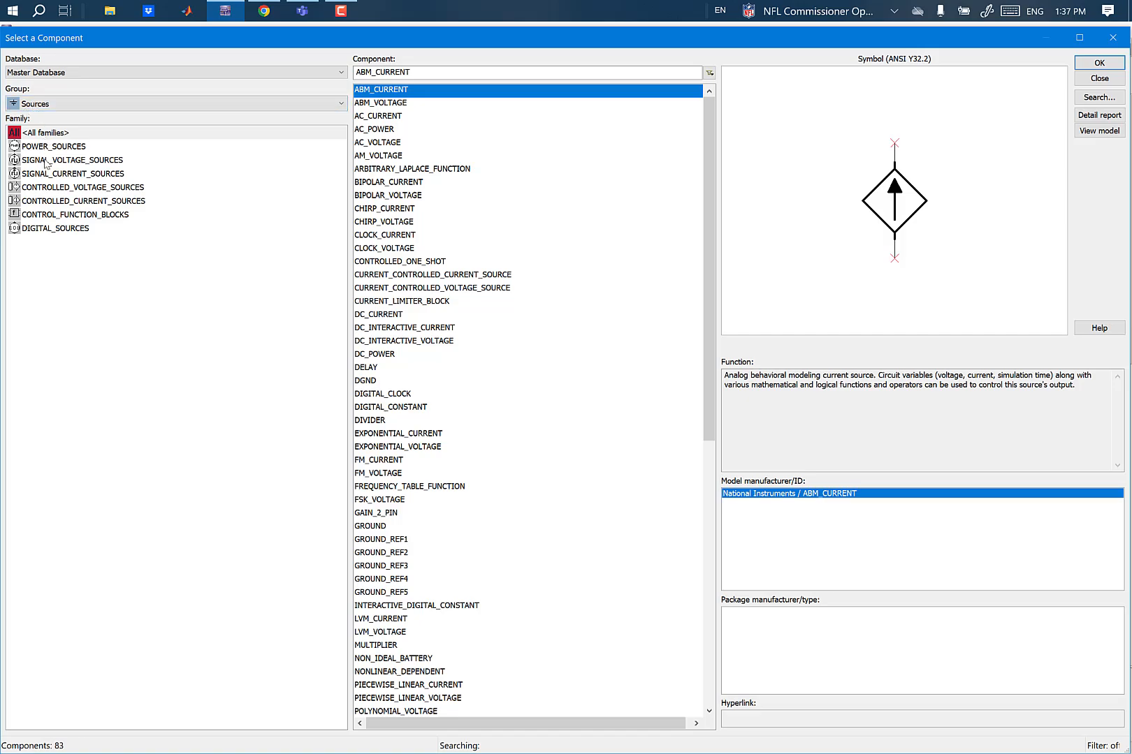
Step: Browse the component families of the Sources group one by one, from POWER_SOURCES to DIGITAL_SOURCES
left_click(42, 105)
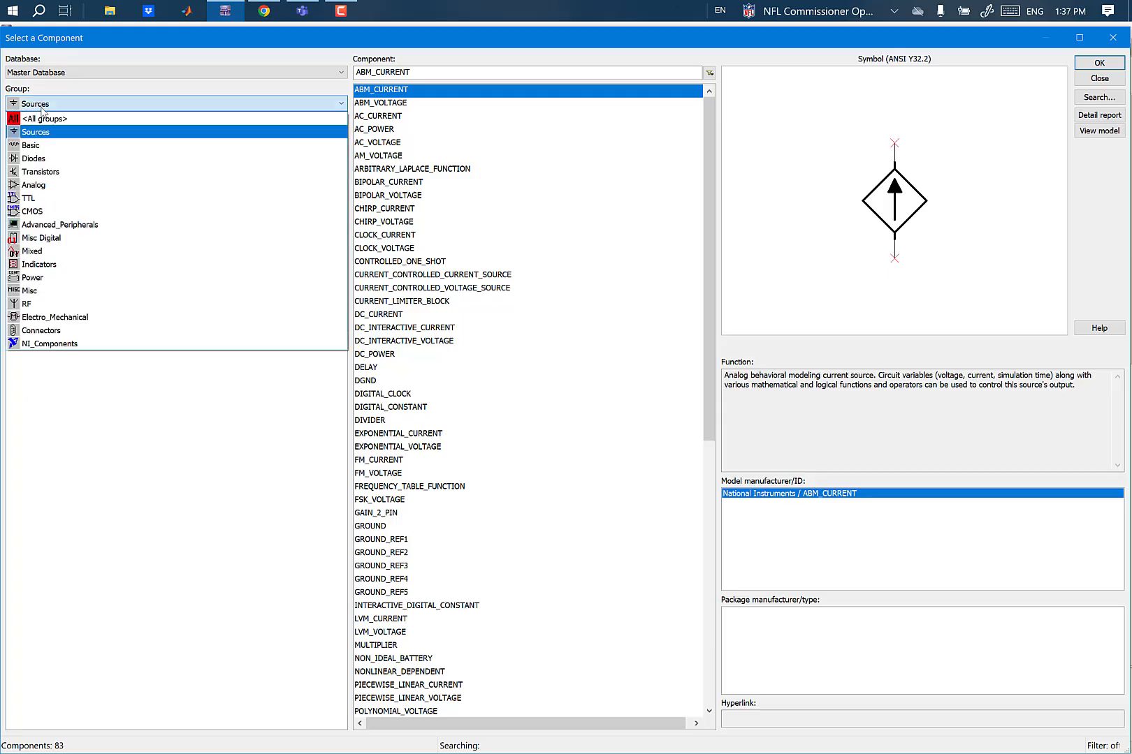
left_click(42, 133)
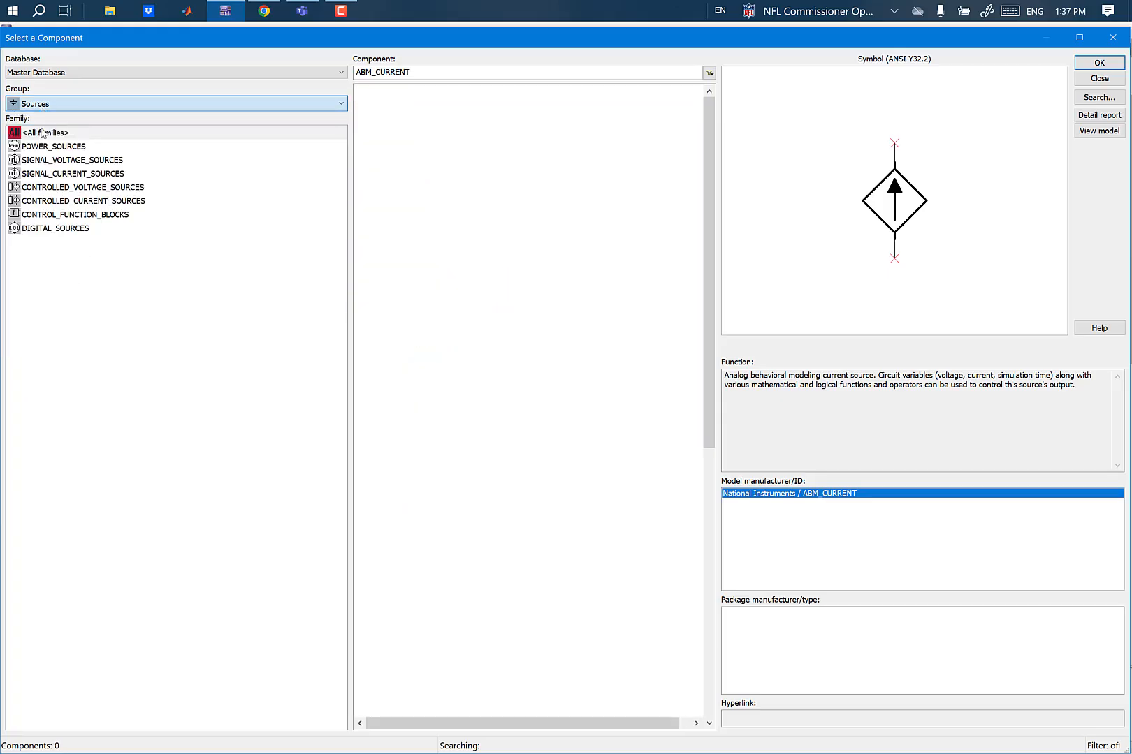
left_click(40, 147)
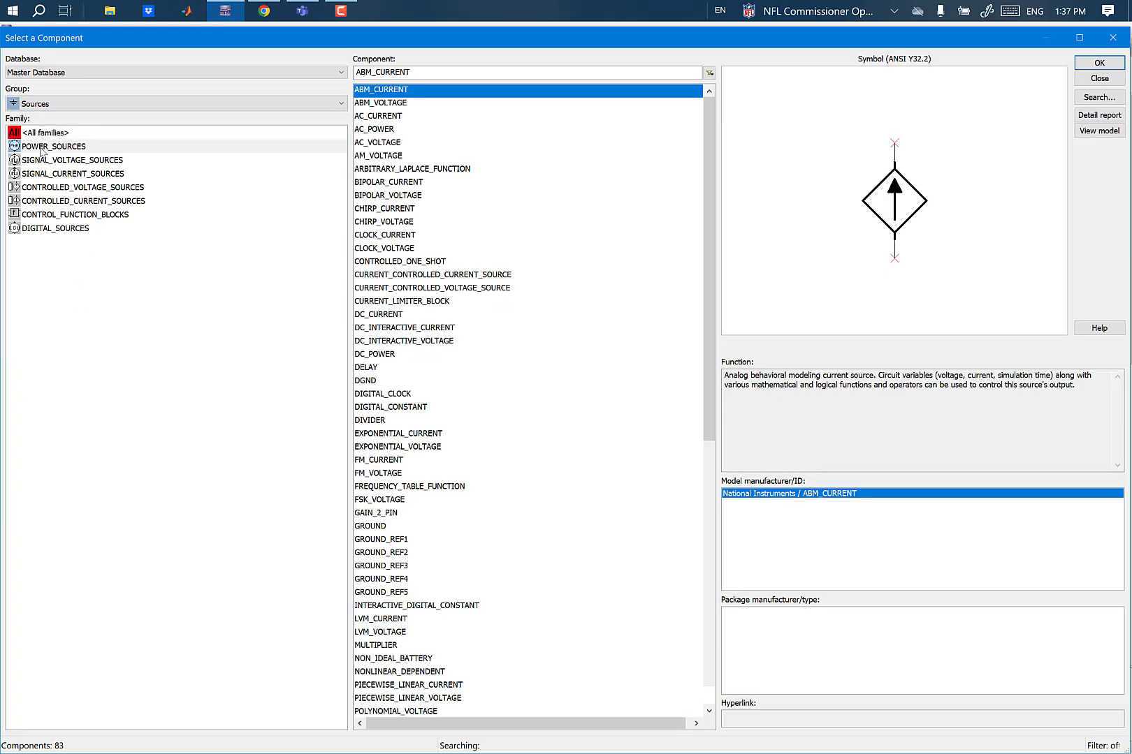
left_click(41, 161)
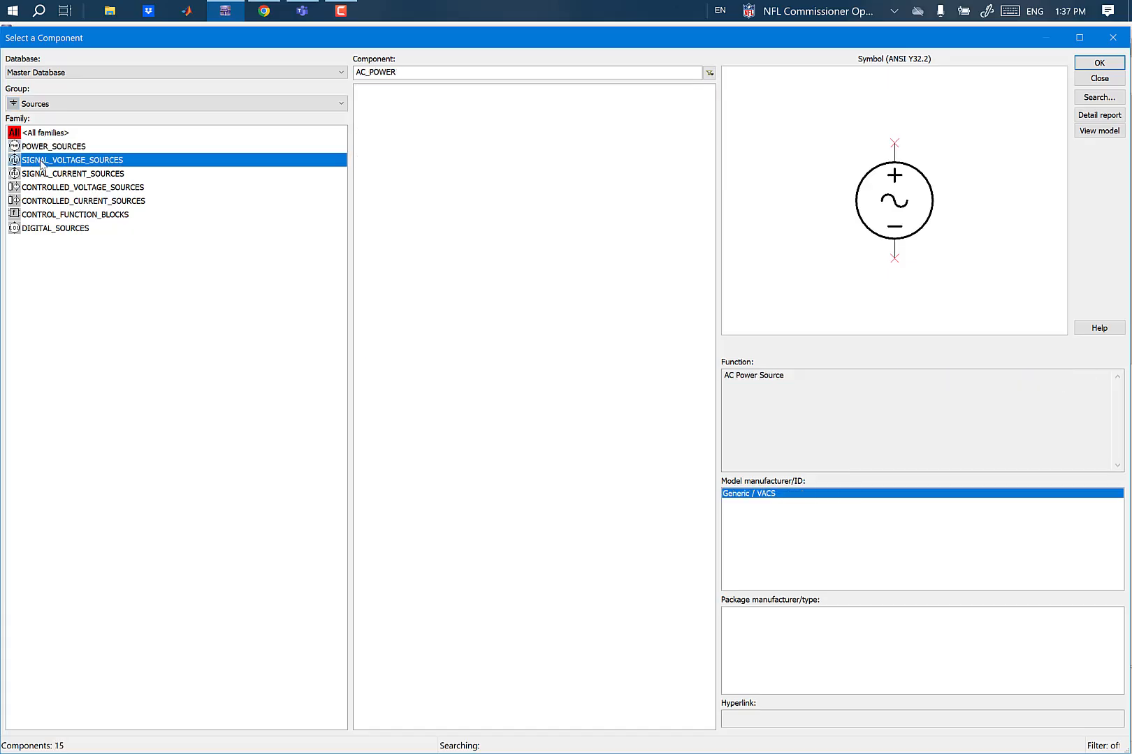
left_click(43, 175)
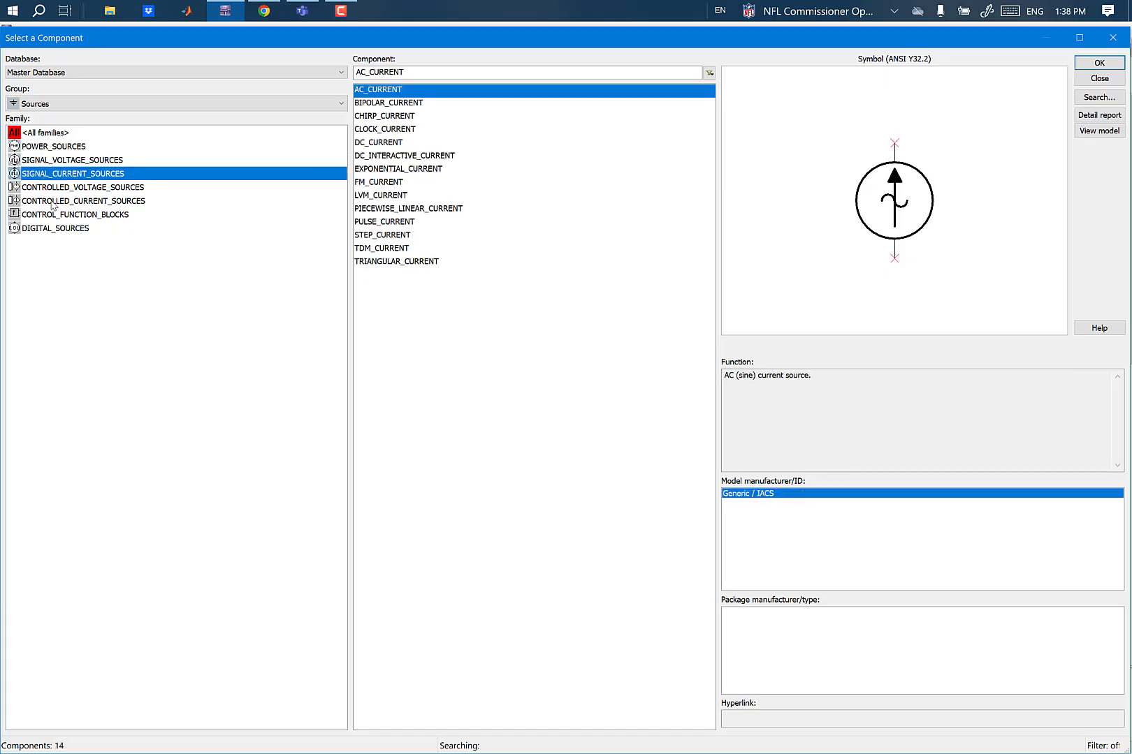
left_click(53, 190)
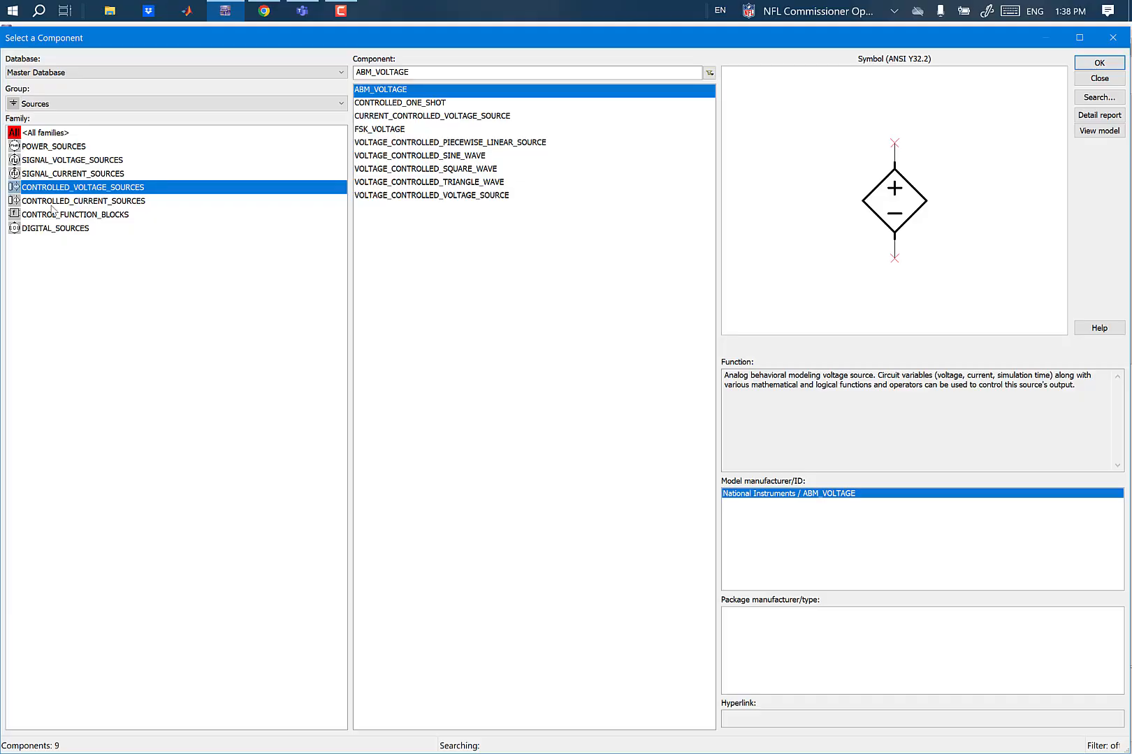
left_click(53, 206)
left_click(55, 218)
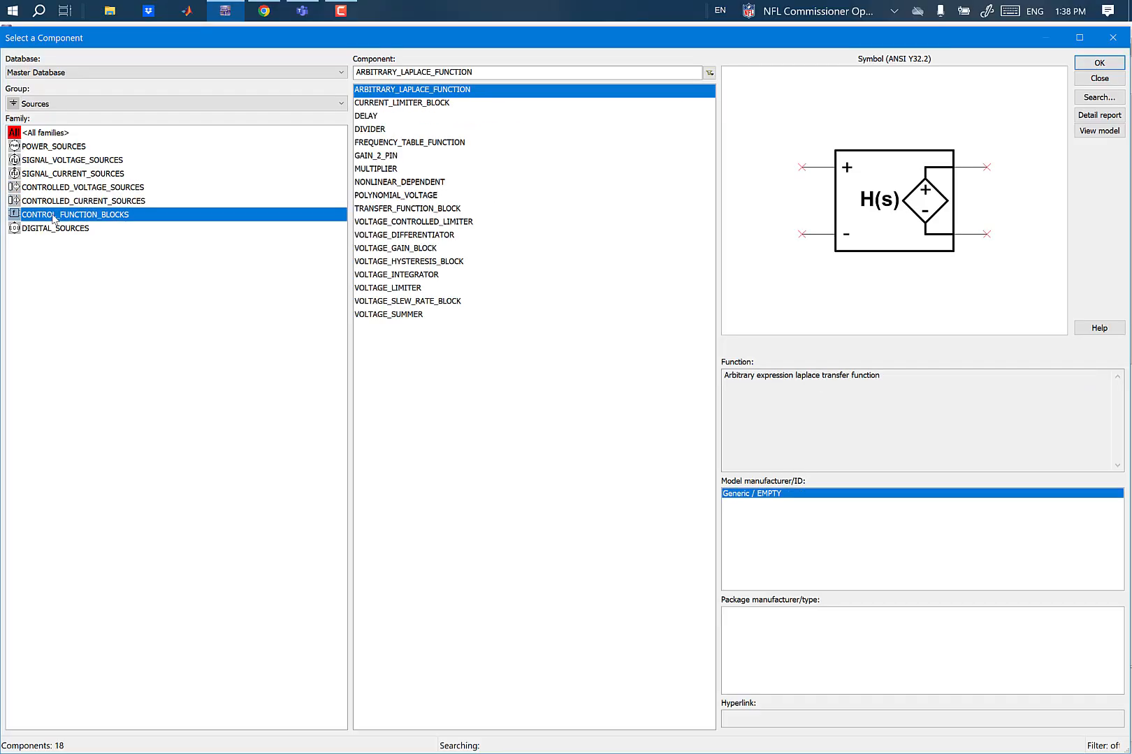
left_click(60, 230)
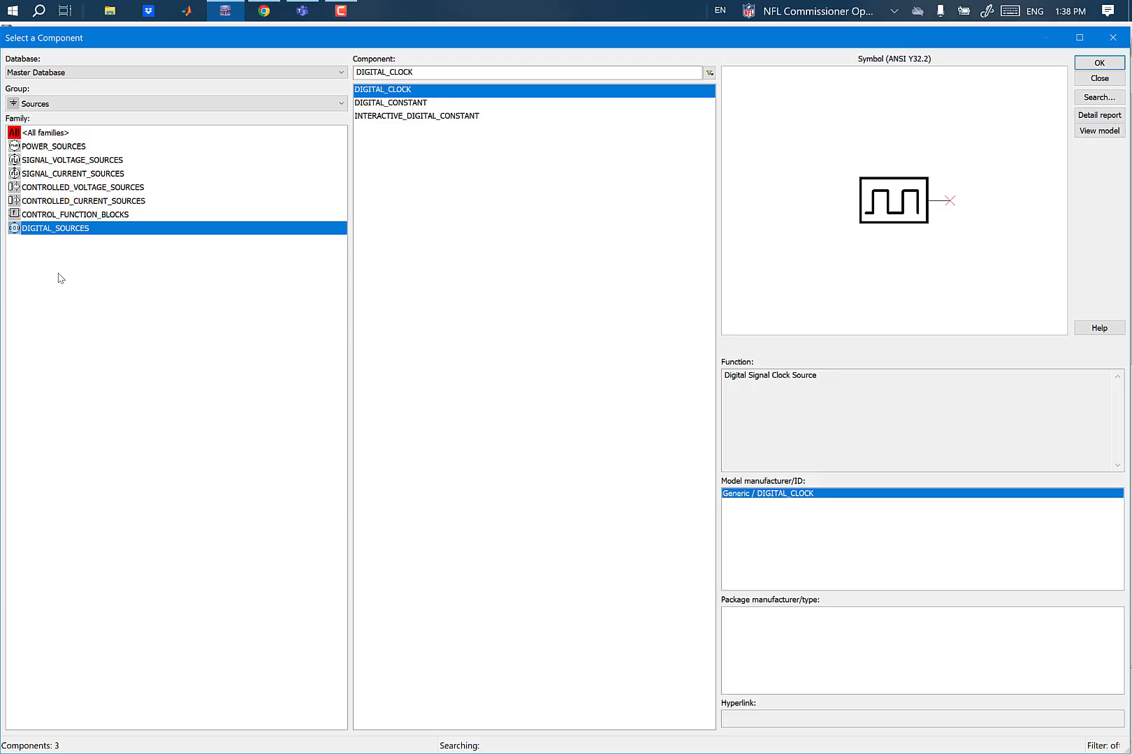
Step: Browse the BASIC_VIRTUAL and RATED_VIRTUAL families of the Basic group, and close the component browser
left_click(49, 104)
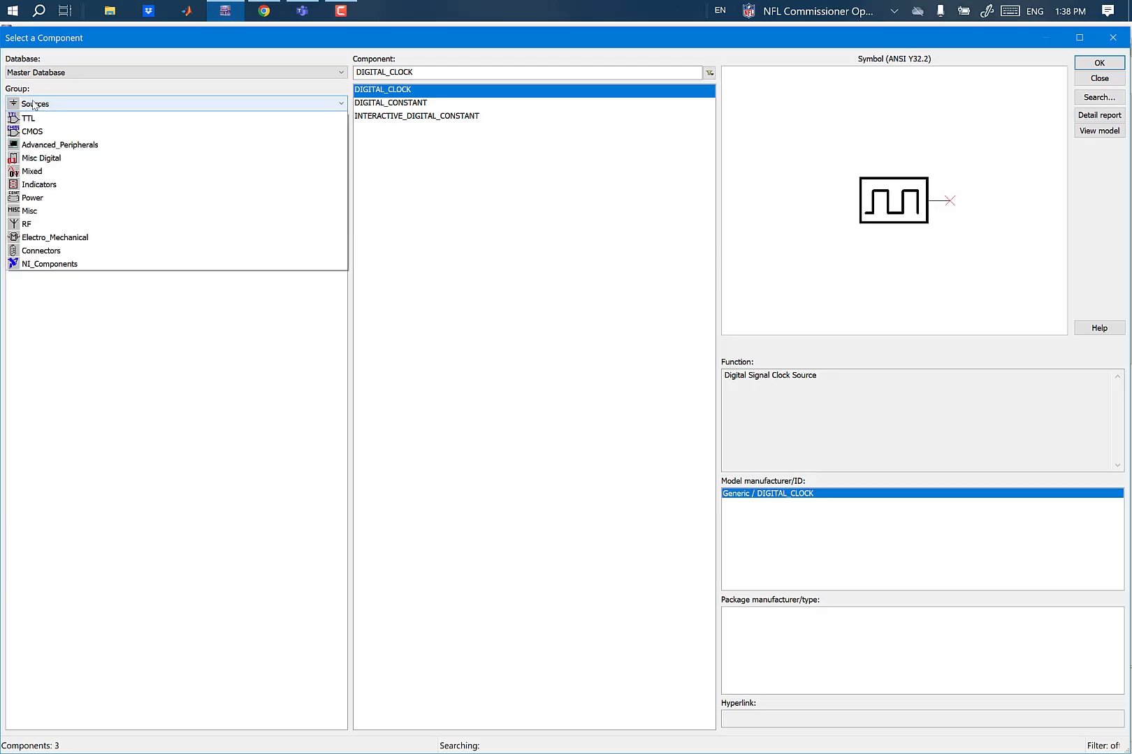
left_click(43, 145)
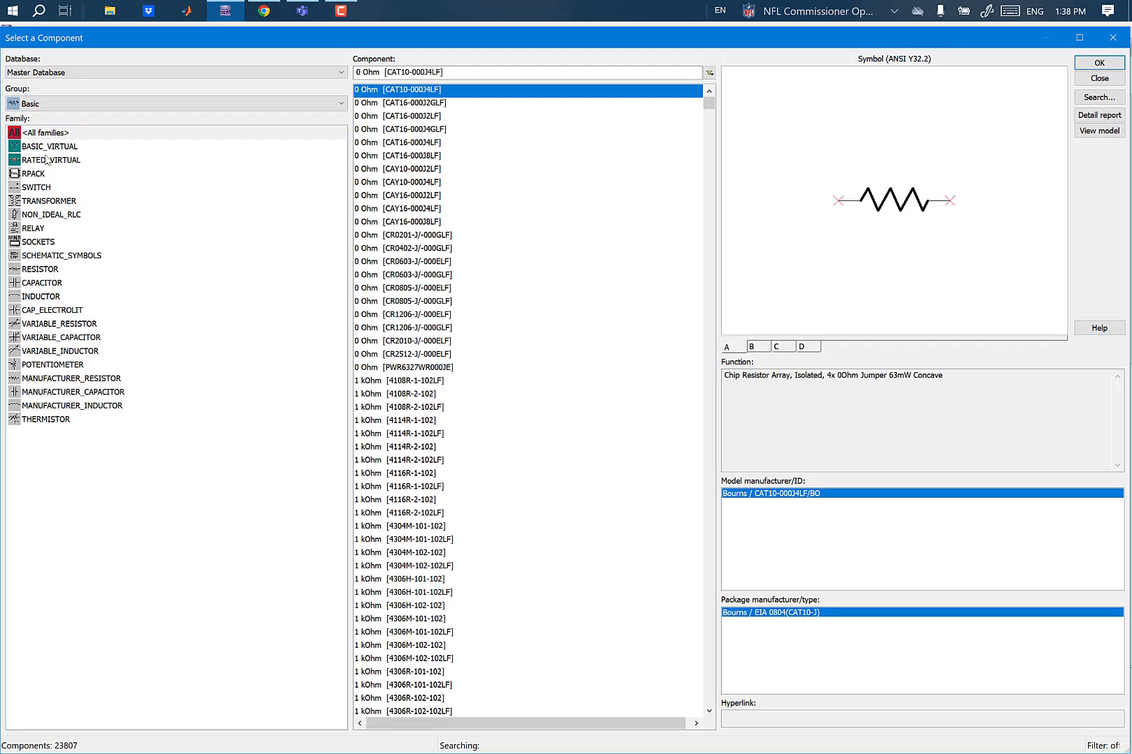
left_click(53, 150)
left_click(46, 160)
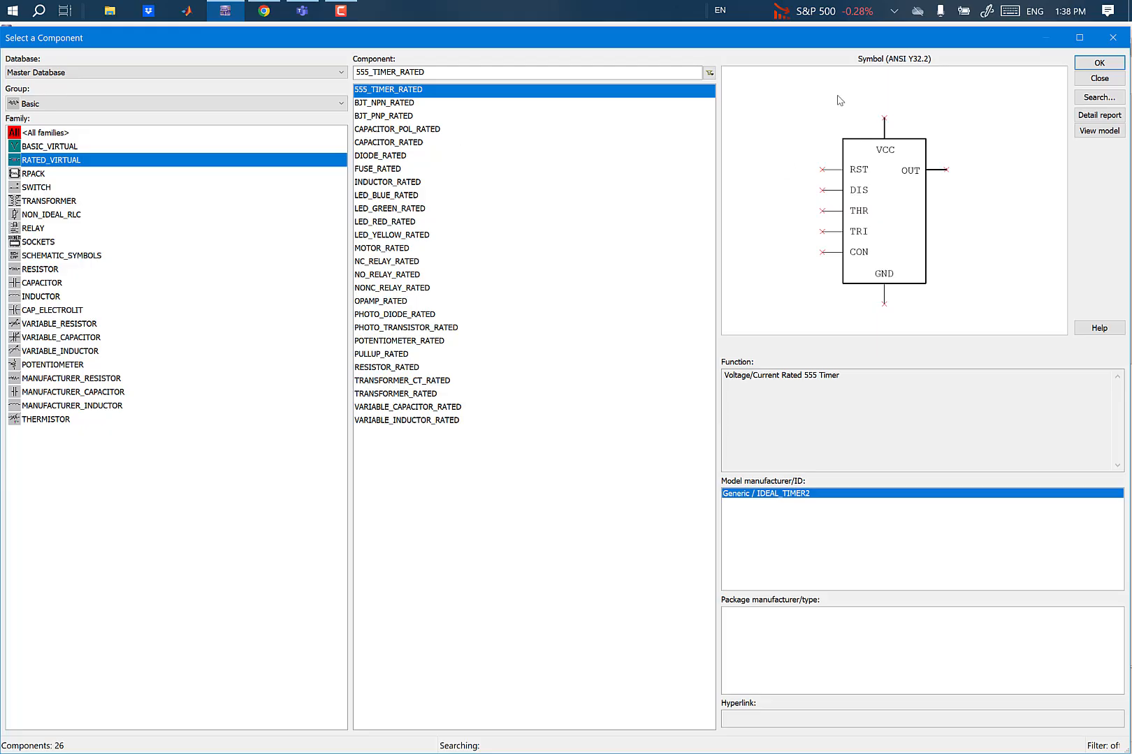
left_click(1112, 37)
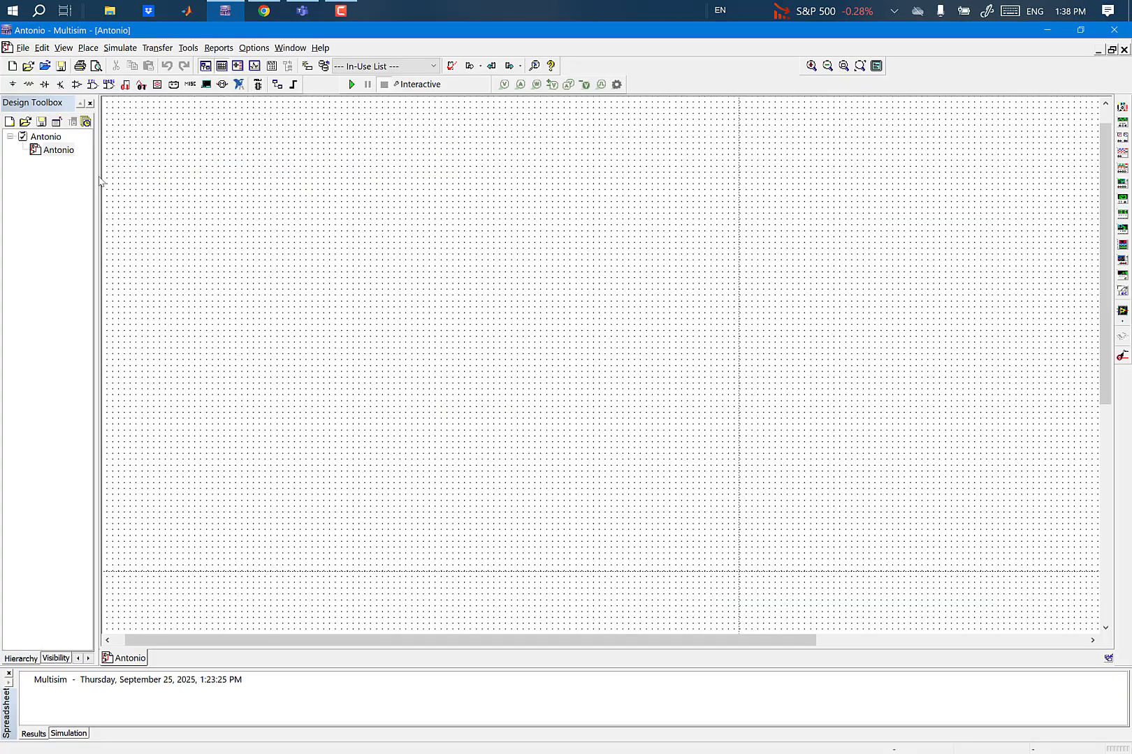
left_click(87, 47)
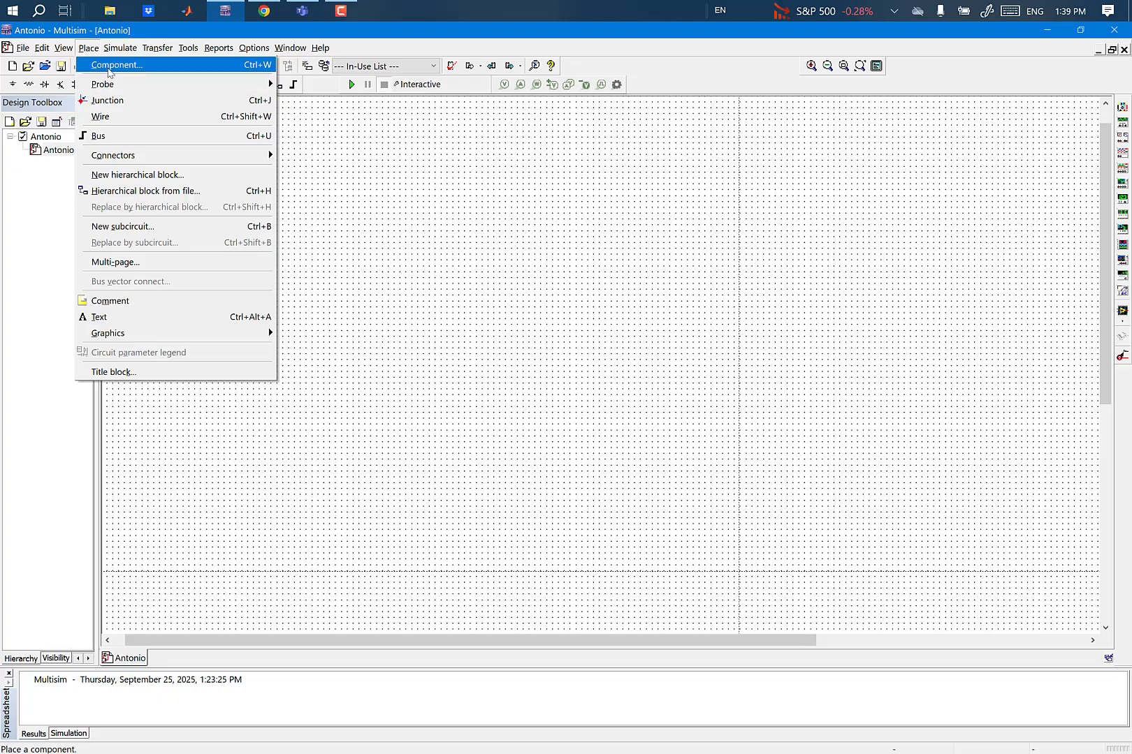
mouse_move(116, 88)
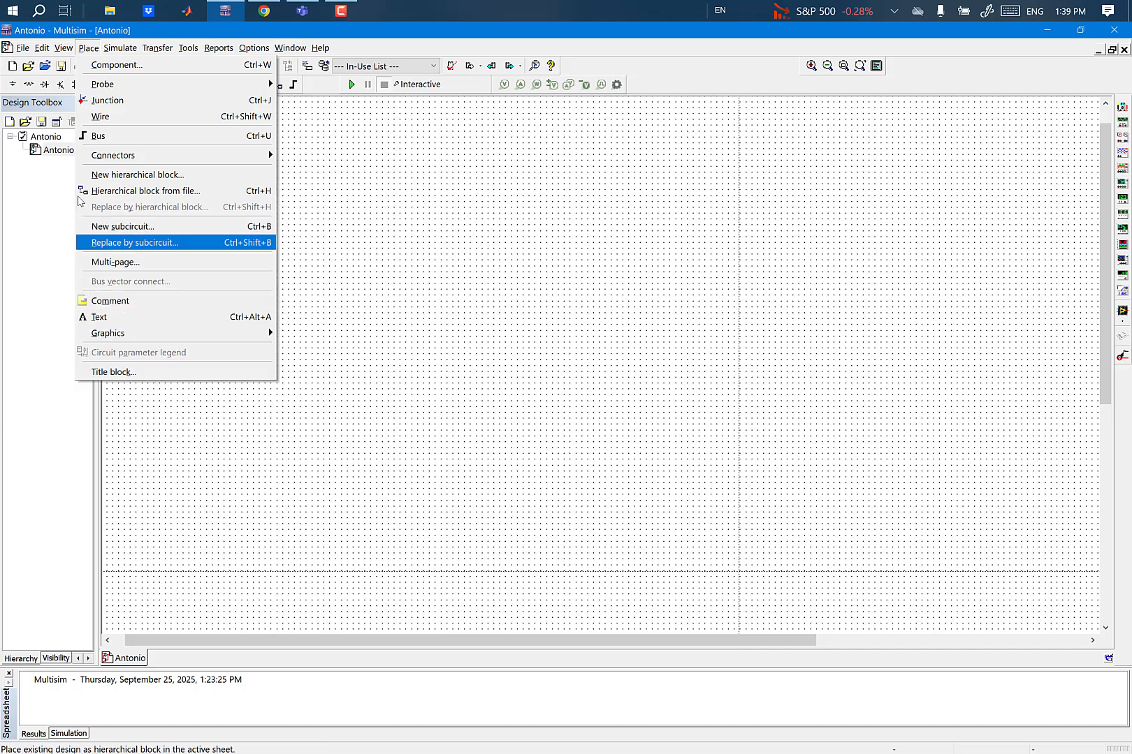
mouse_move(62, 50)
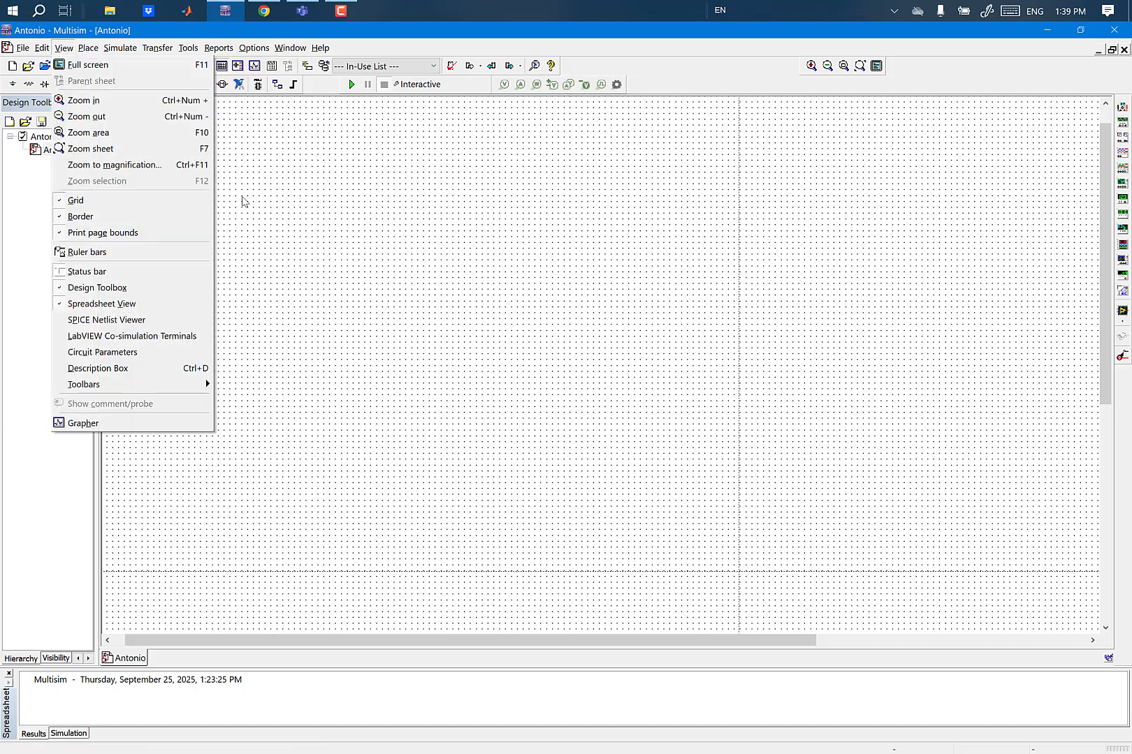
left_click(81, 53)
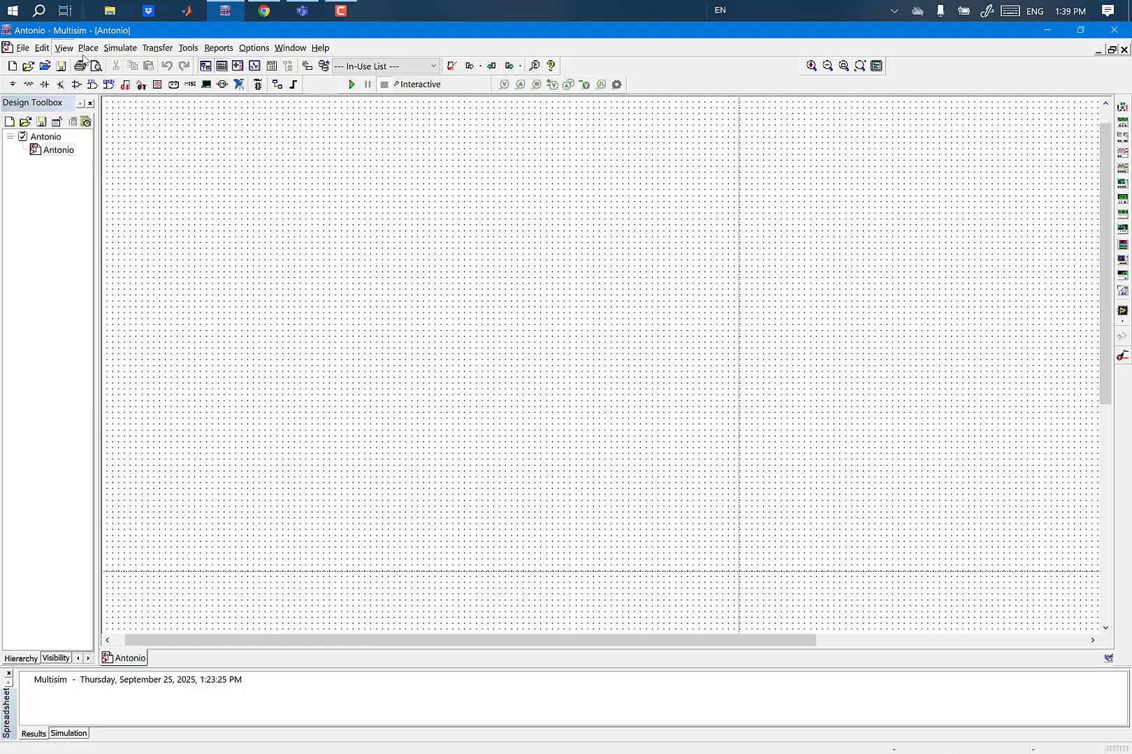
left_click(65, 50)
left_click(88, 52)
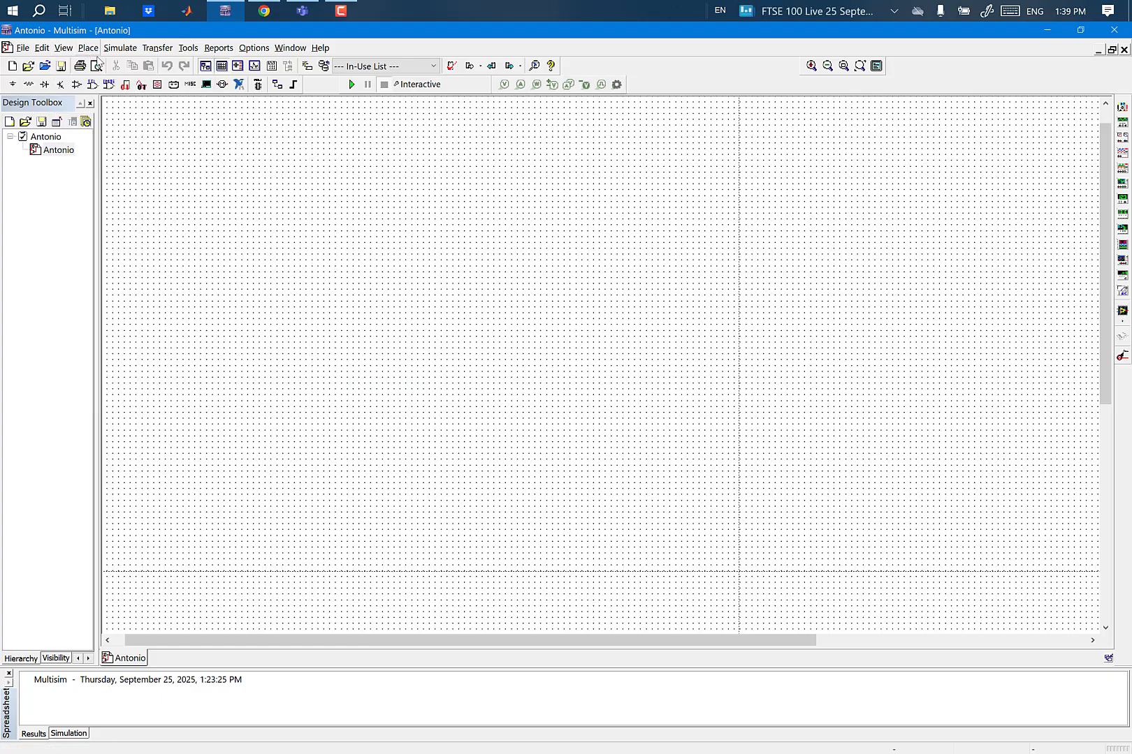
Step: Place two 1 kΩ resistors from the RESISTOR family of the Basic group on the schematic sheet
left_click(89, 50)
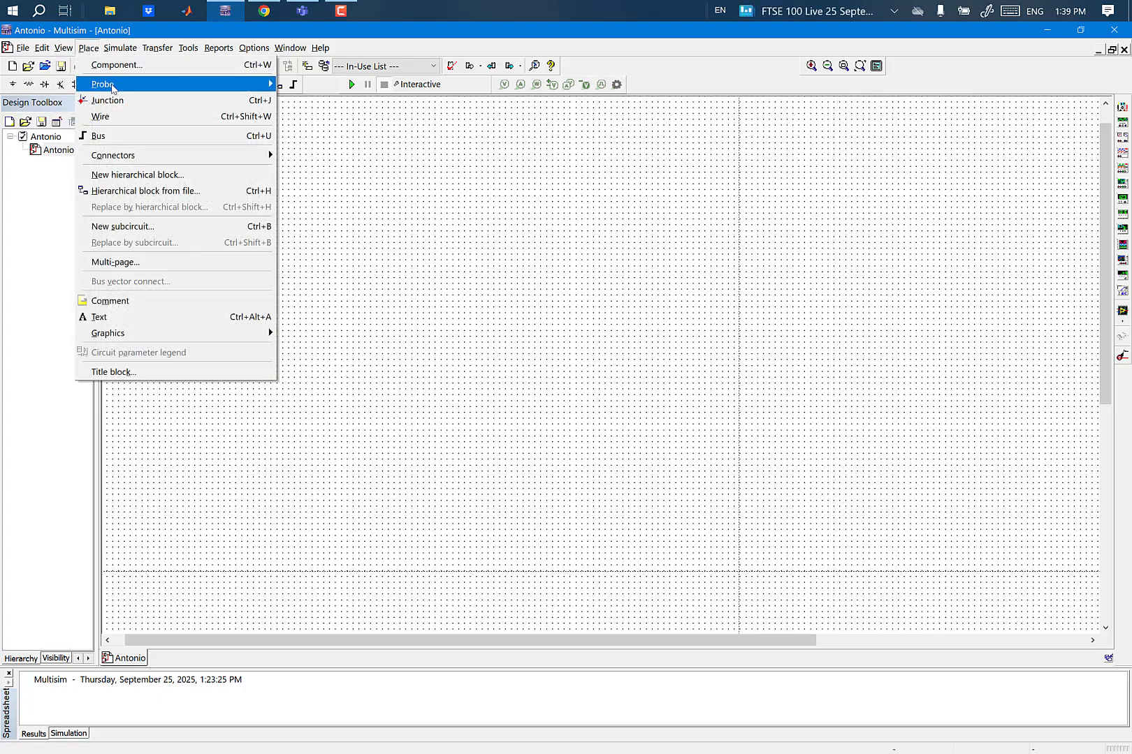
left_click(112, 64)
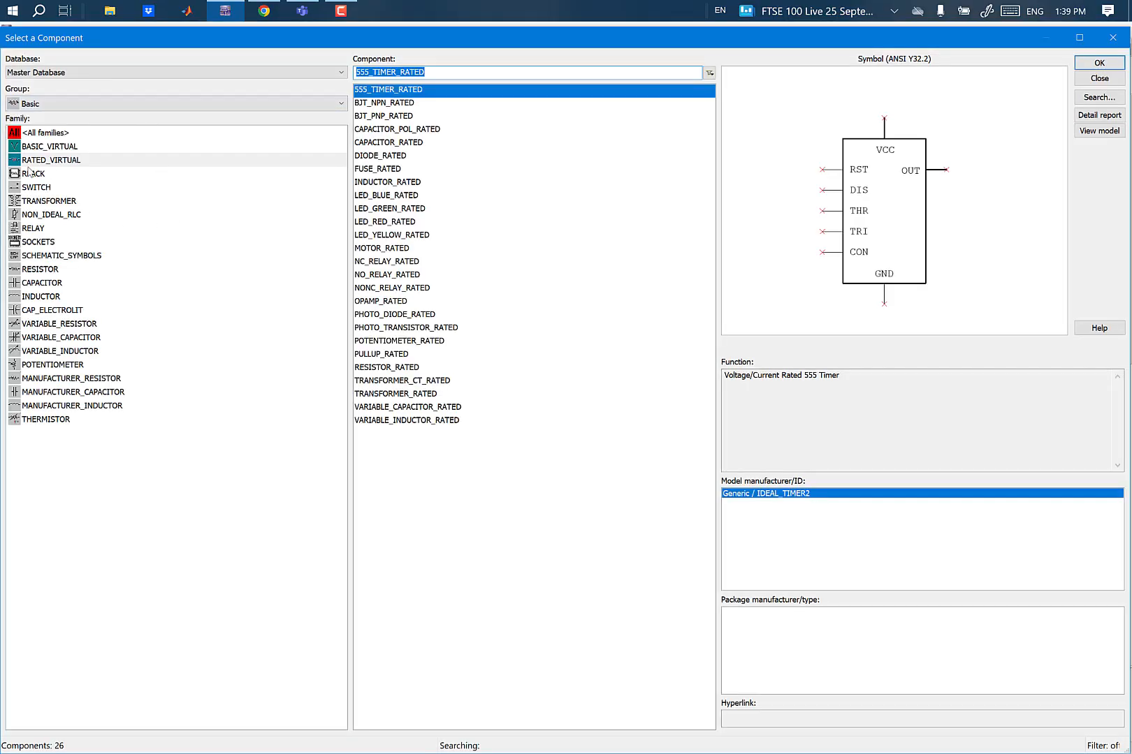
left_click(39, 273)
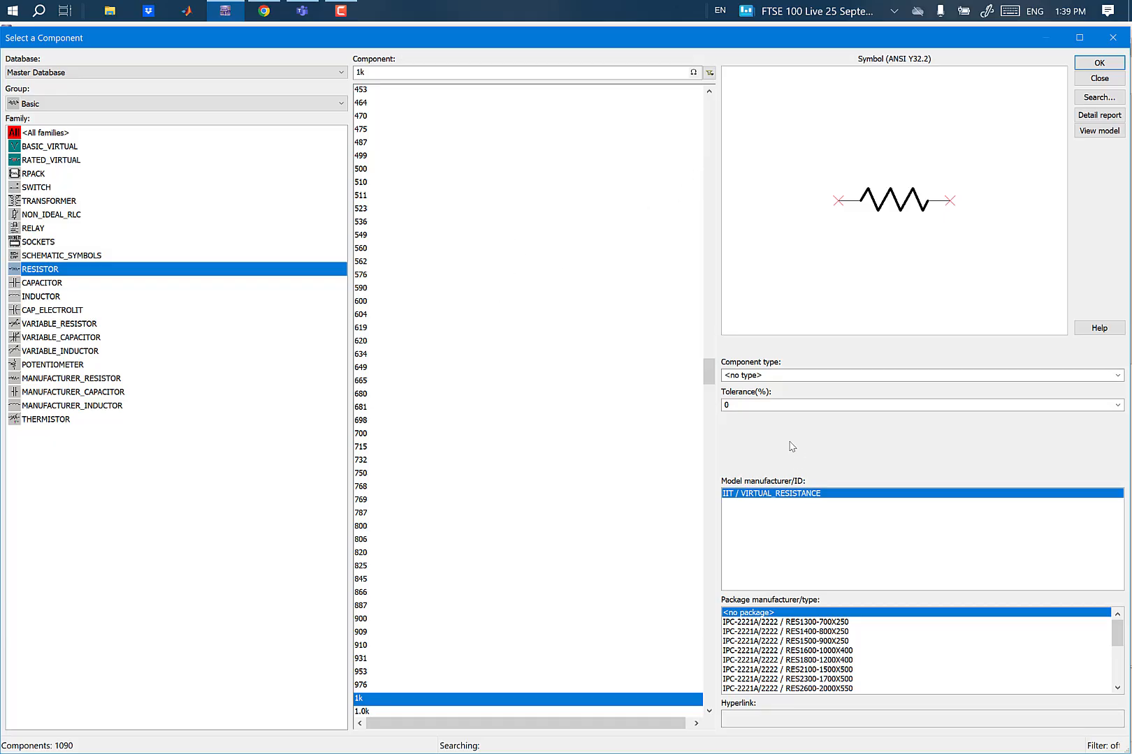
left_click(692, 680)
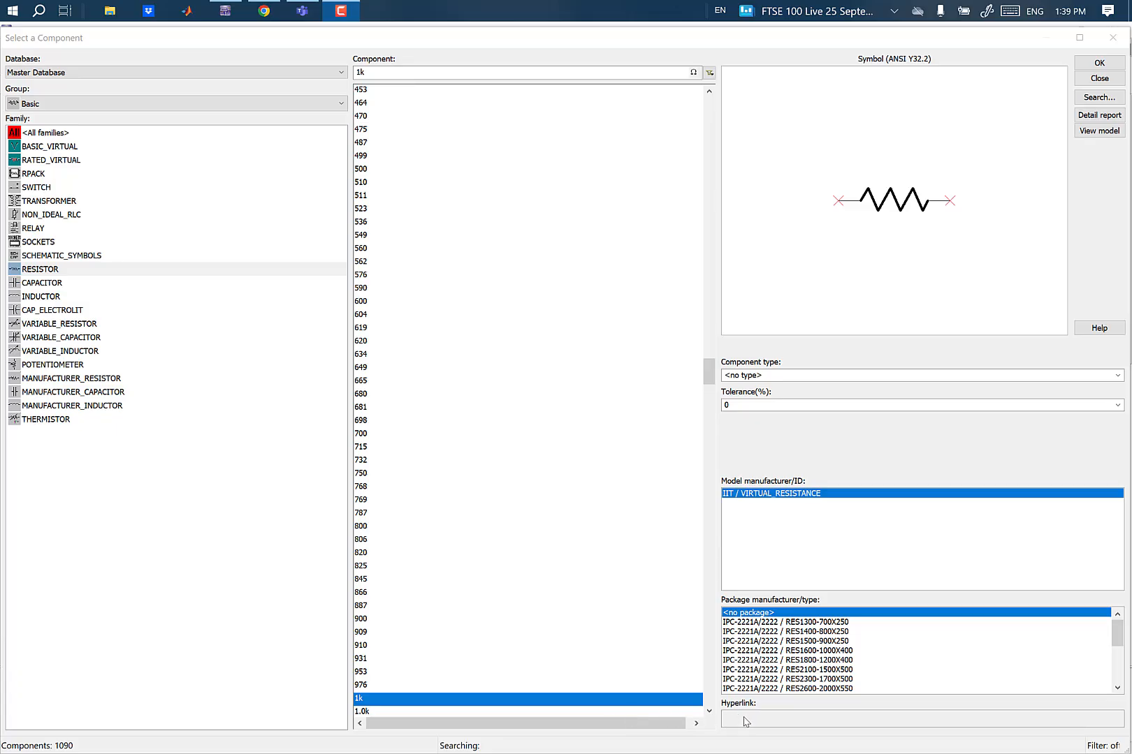
left_click(1099, 63)
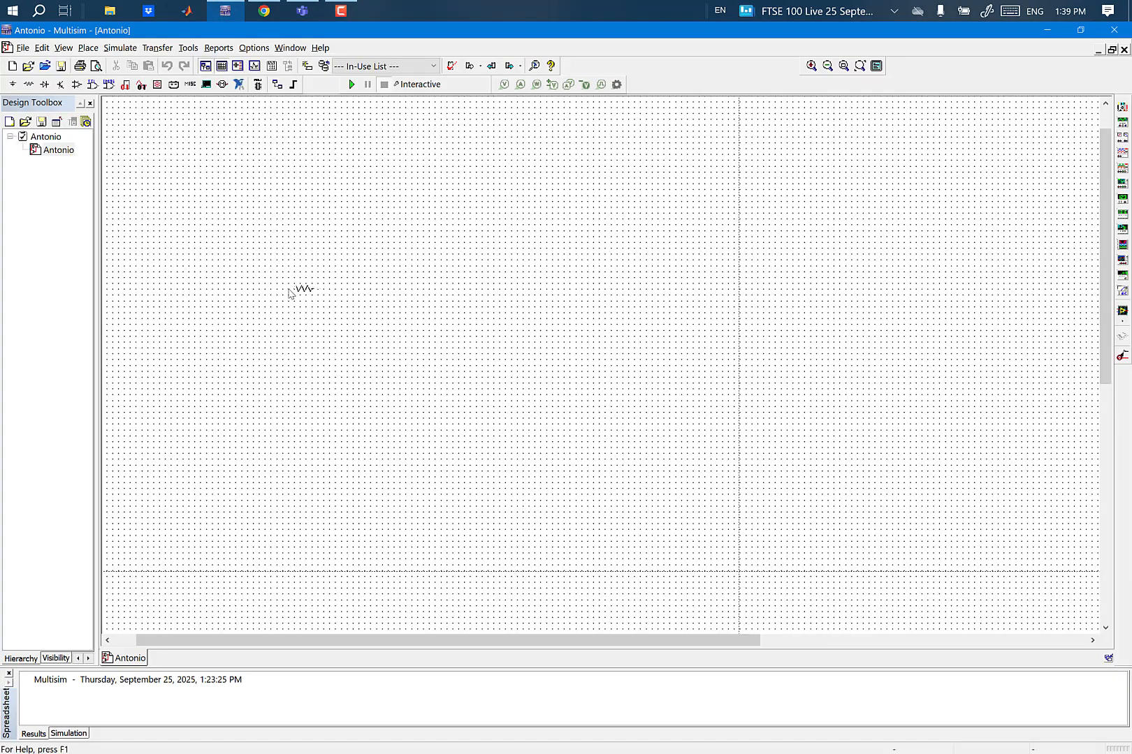
scroll(290, 293, "up", 2)
scroll(291, 294, "up", 4)
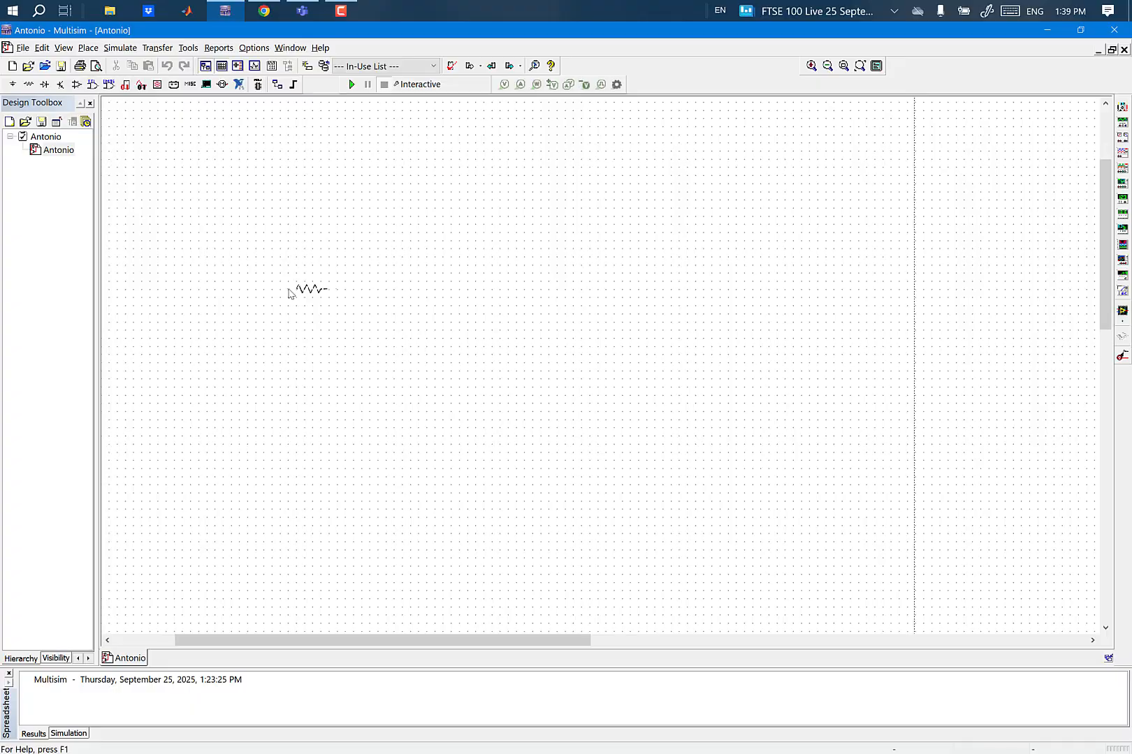
scroll(291, 293, "up", 3)
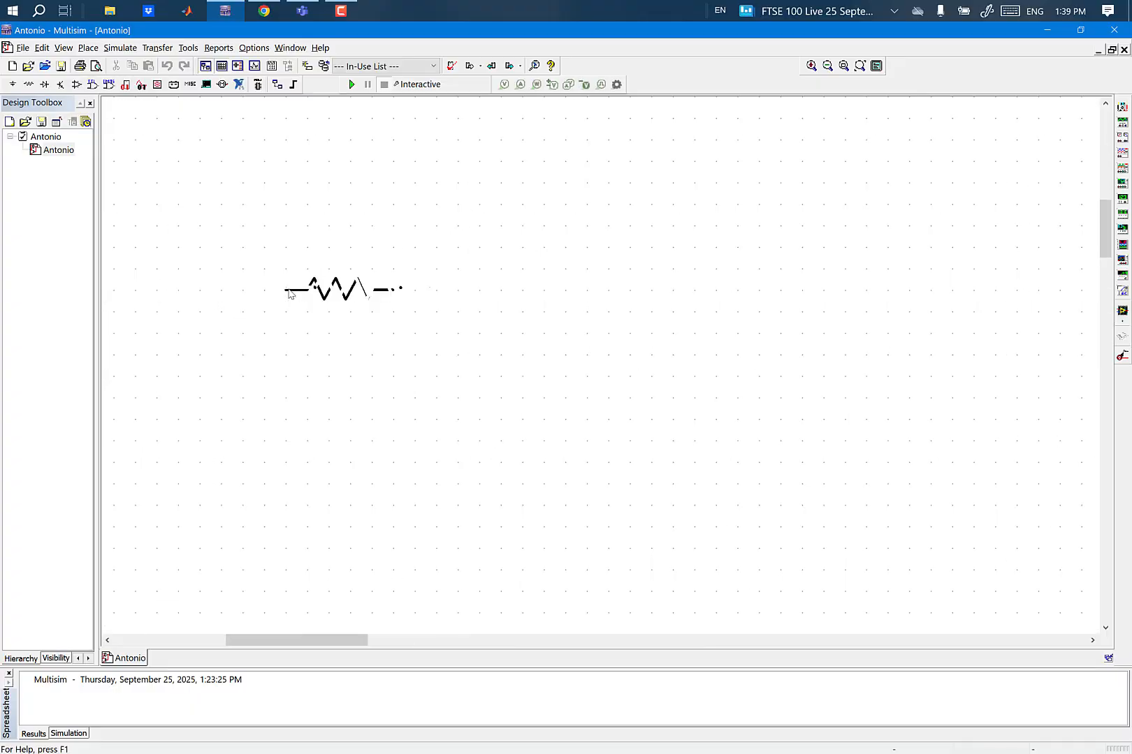
scroll(269, 296, "down", 3)
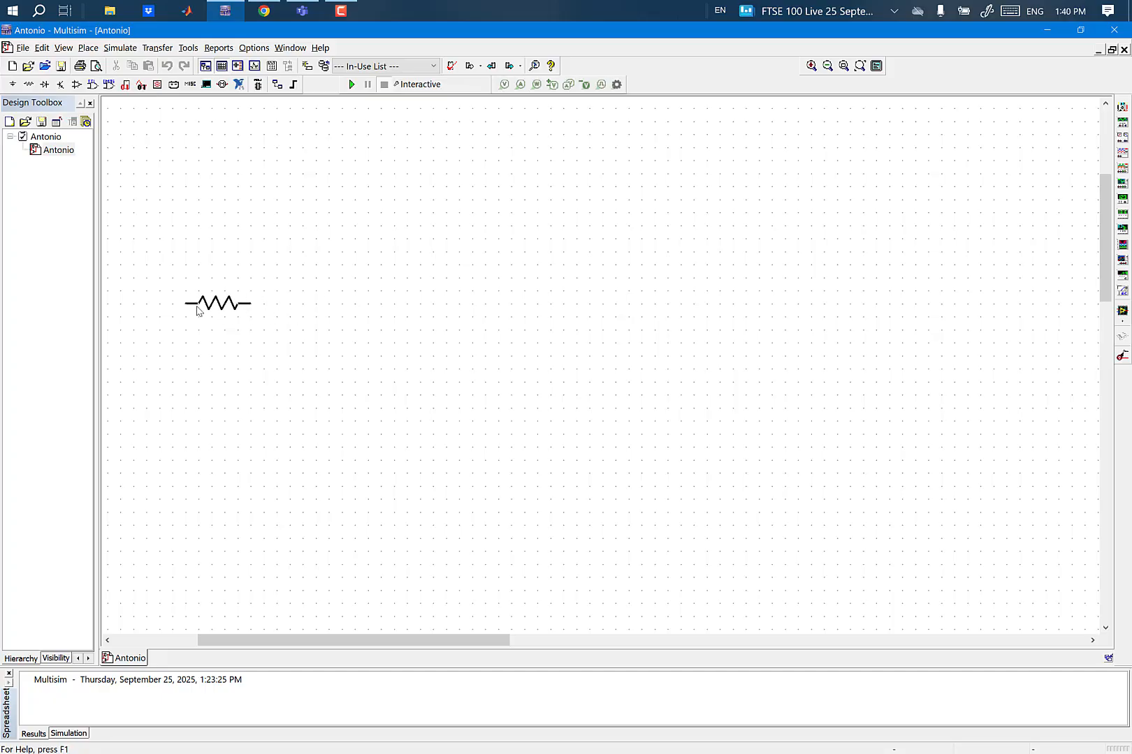
left_click(328, 250)
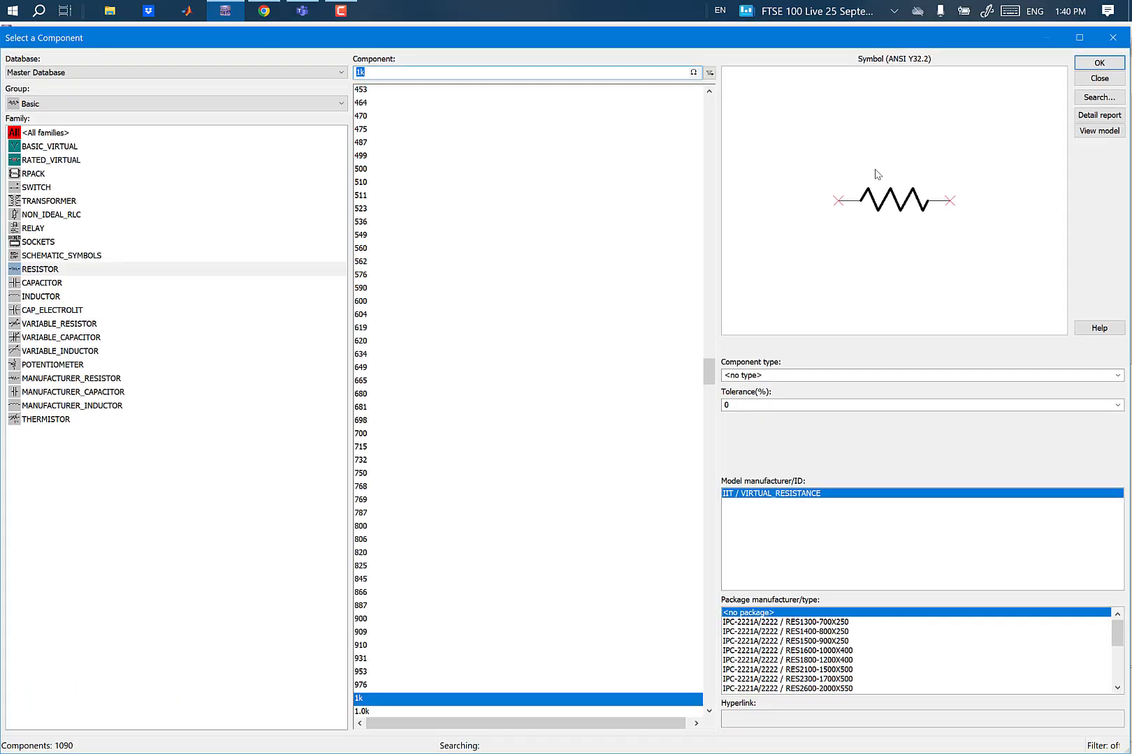
left_click(1084, 77)
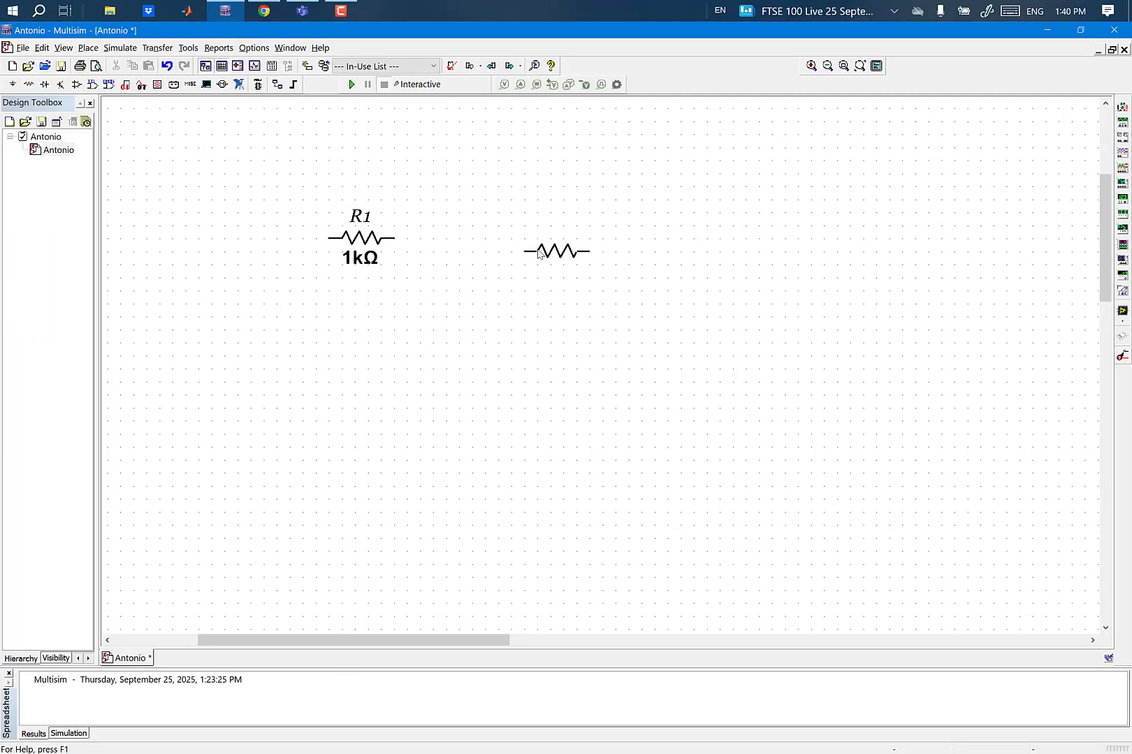
left_click(435, 298)
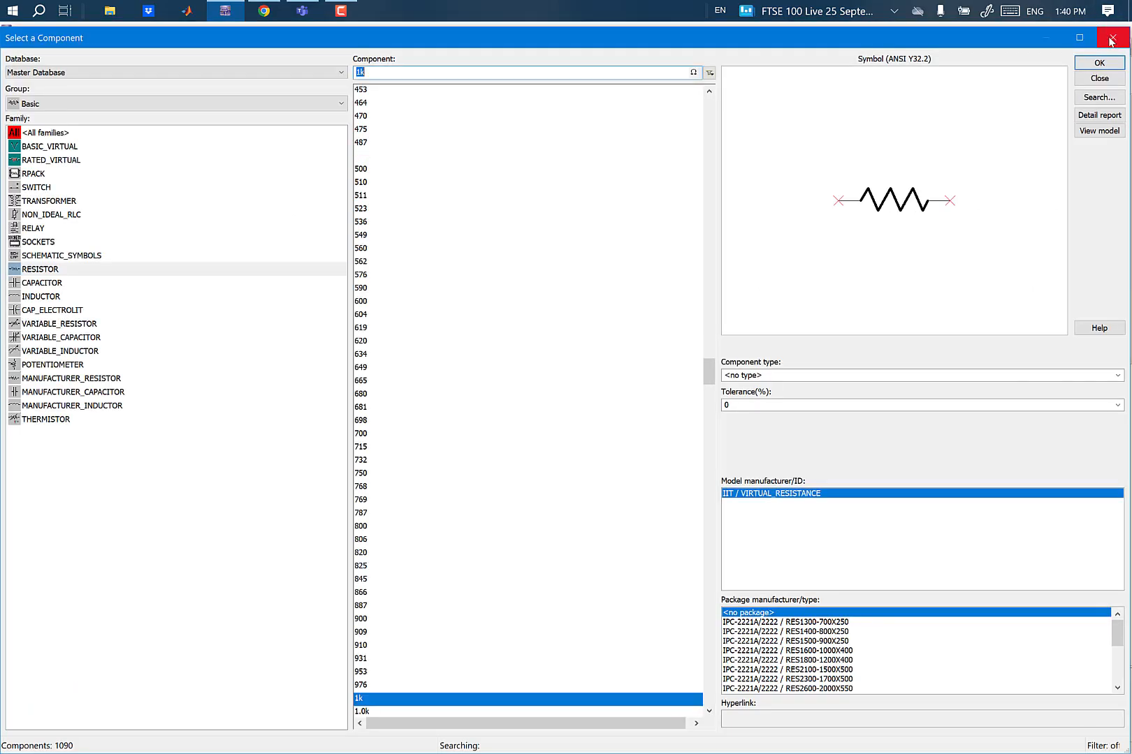
Step: Place a third 1 kΩ resistor on the schematic beside R1 and R2, and delete it again
key("Escape")
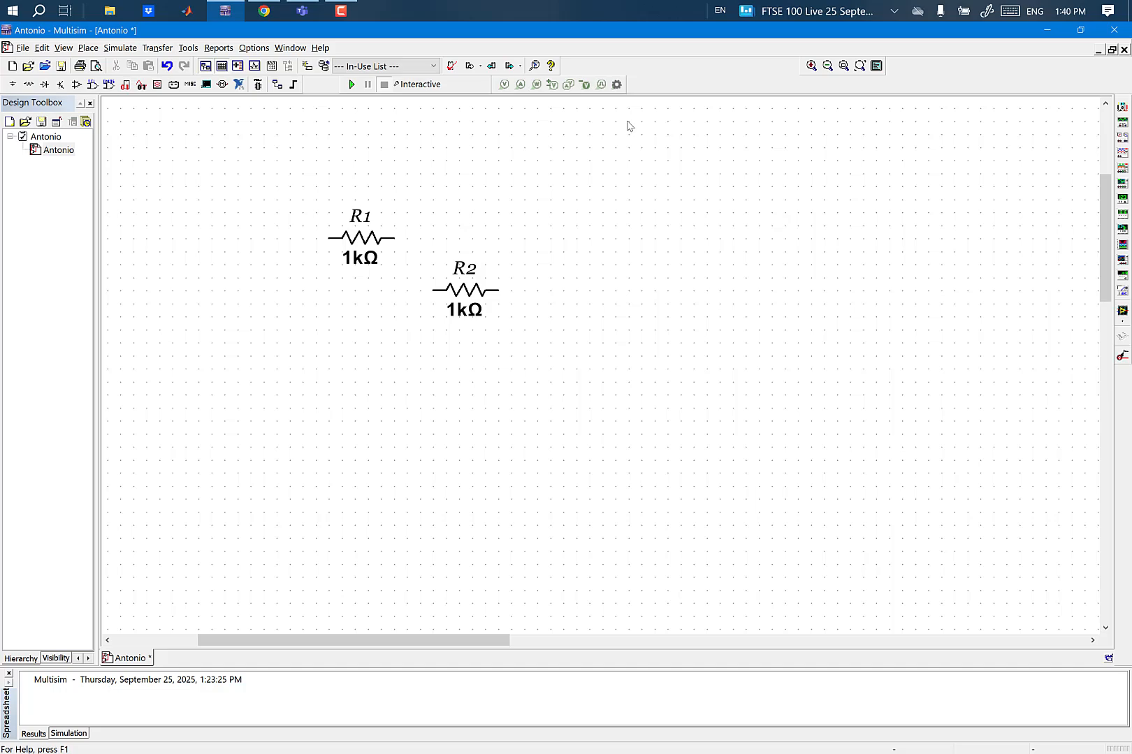
left_click(30, 85)
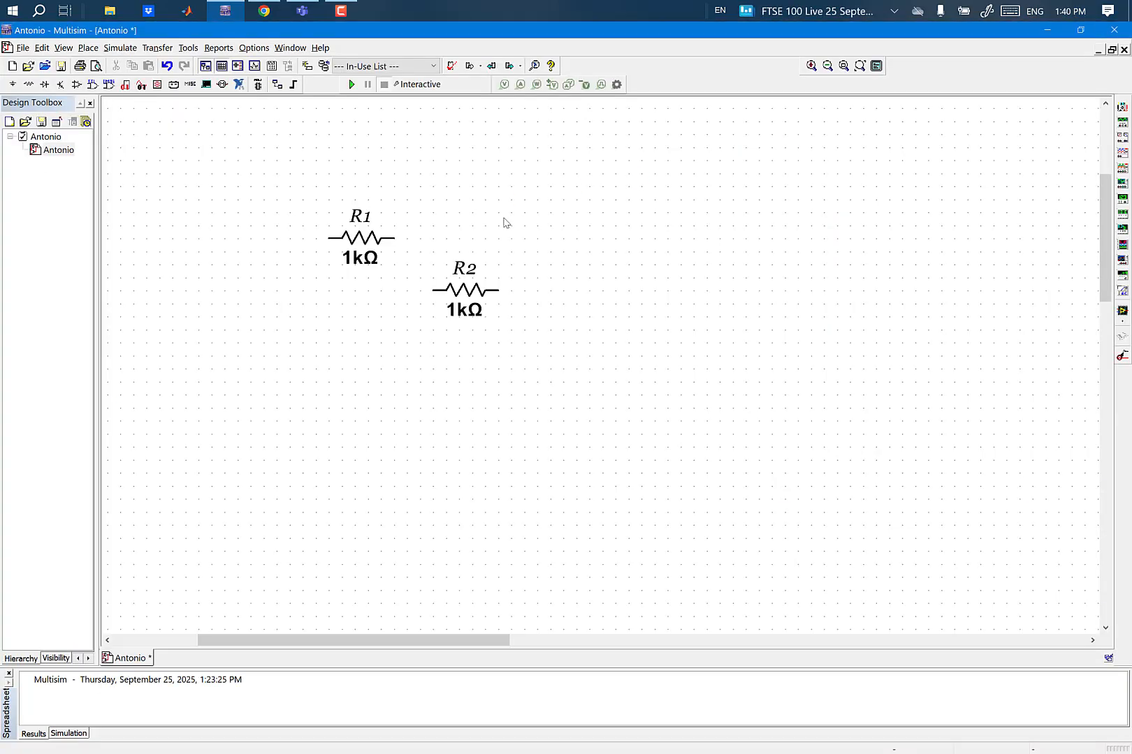
left_click(1098, 63)
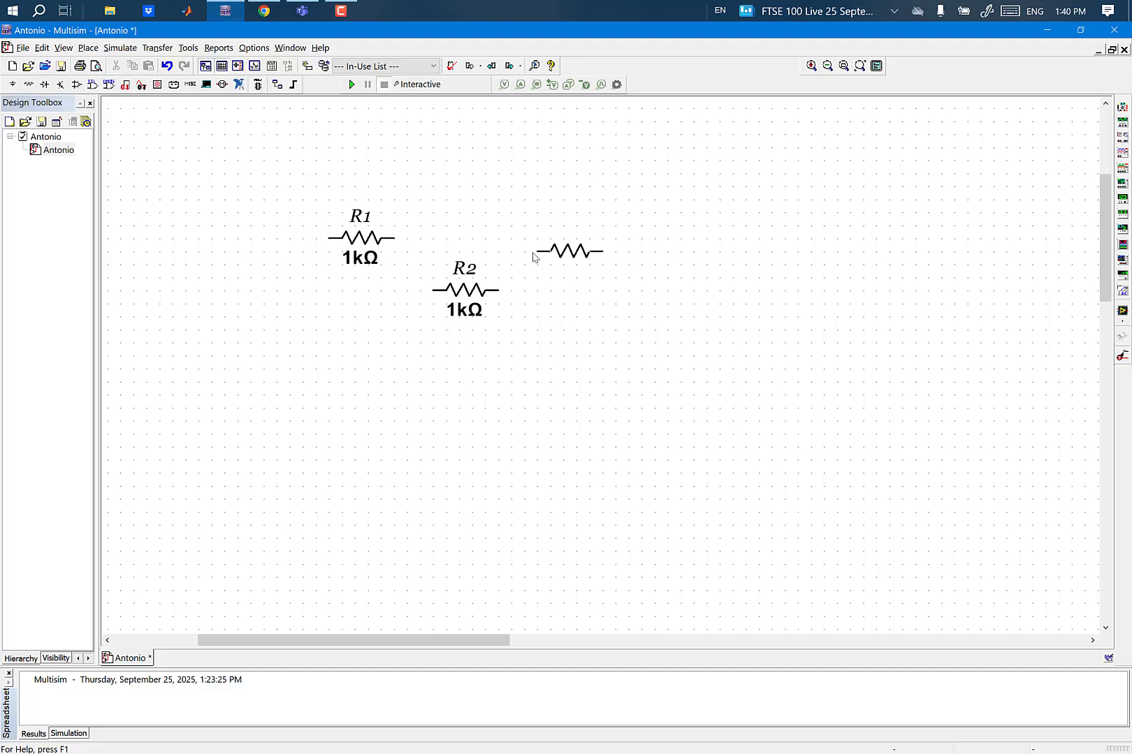
key("Escape")
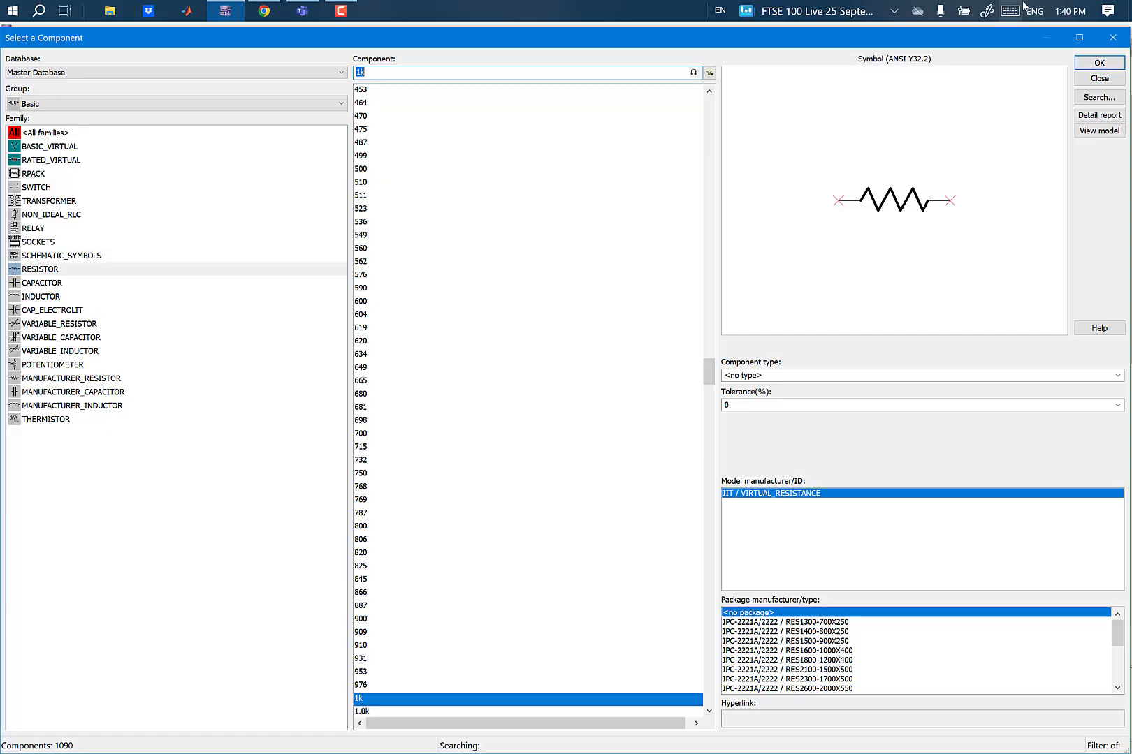
left_click(1114, 42)
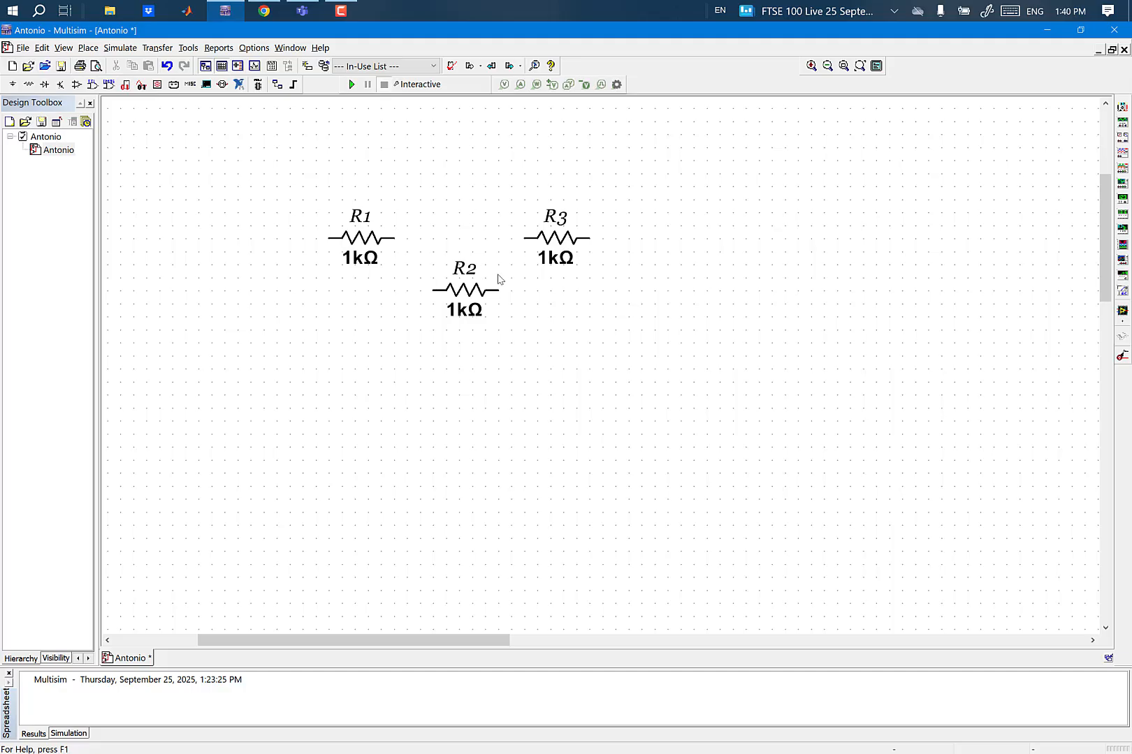
left_click(569, 241)
key("Delete")
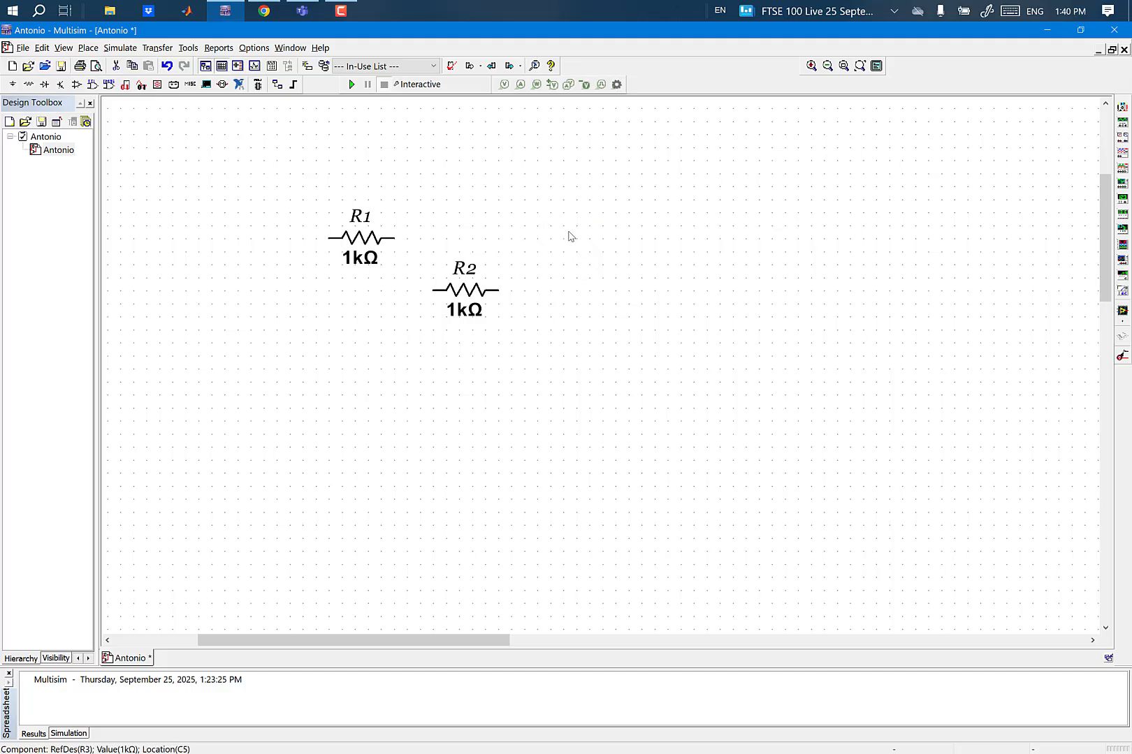
Step: Shift resistor R2 slightly to the right and rotate it 90° clockwise
mouse_move(477, 288)
left_mouse_down()
mouse_move(488, 229)
mouse_move(491, 297)
left_mouse_up()
key("Right")
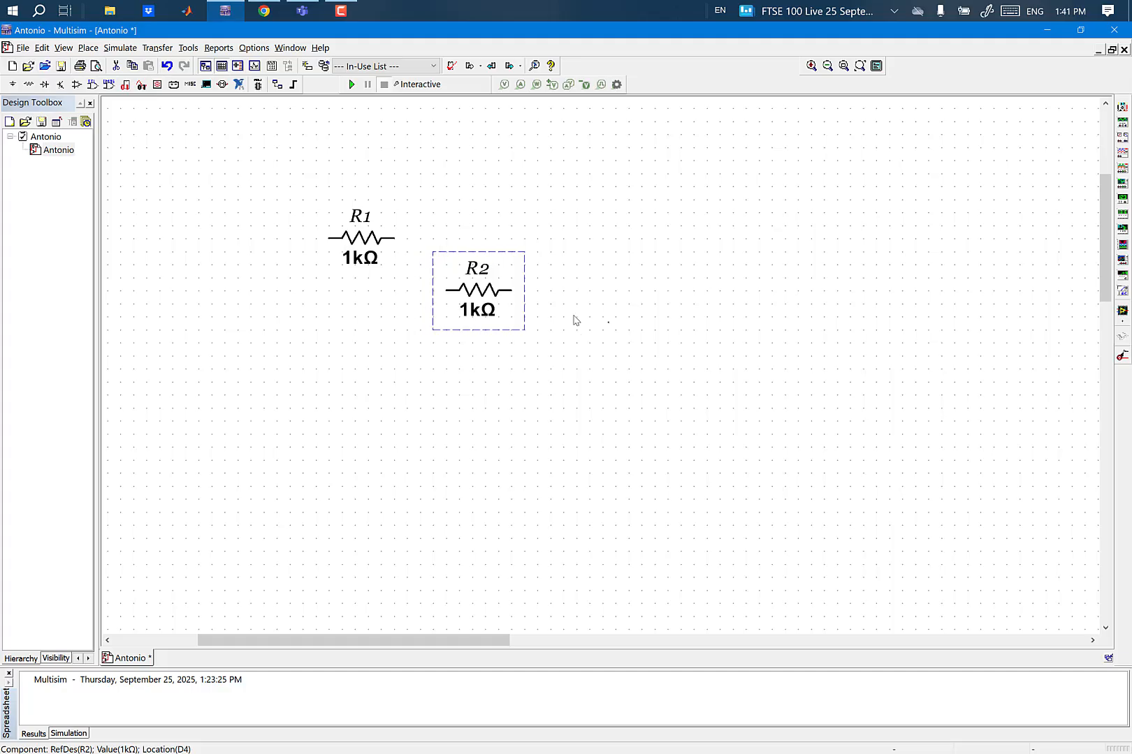
left_click(460, 301)
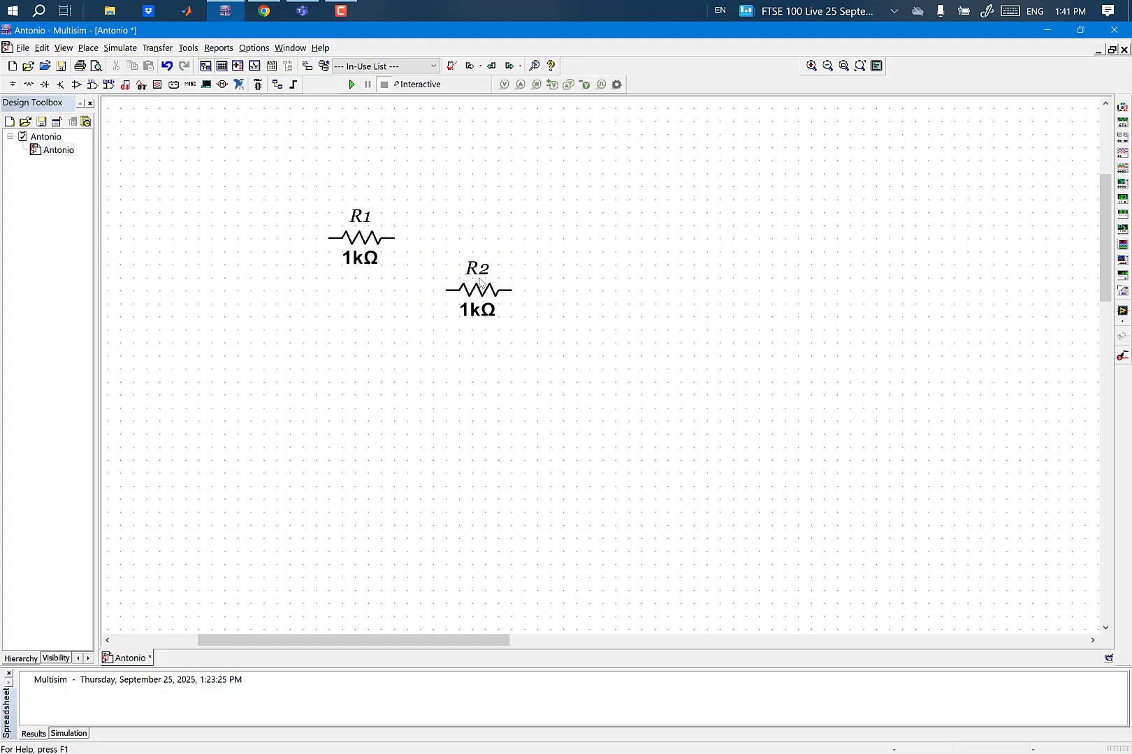
right_click(479, 282)
key("Escape")
right_click(477, 299)
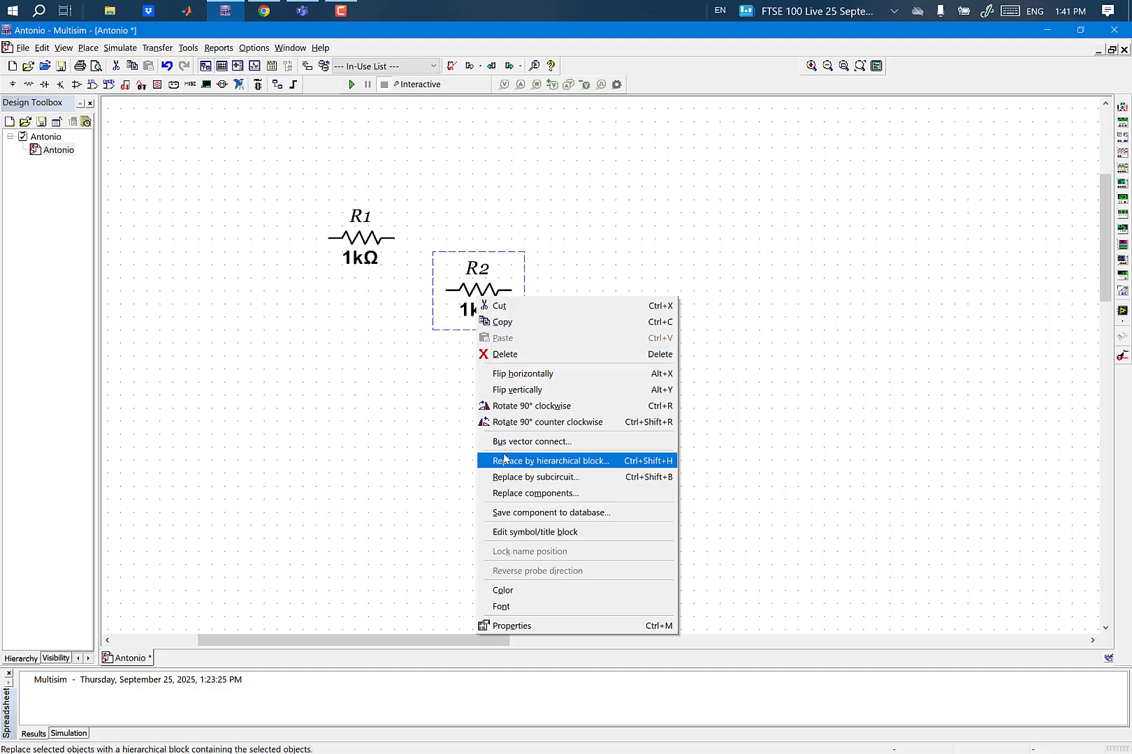
left_click(520, 406)
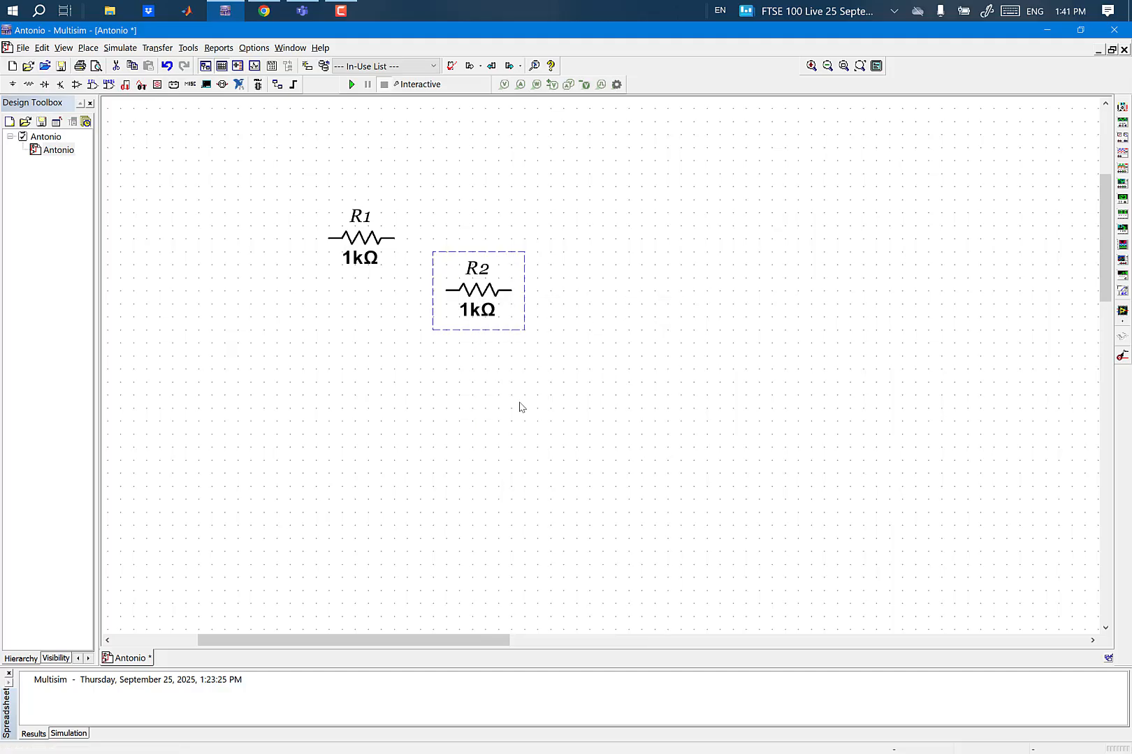
left_click(519, 406)
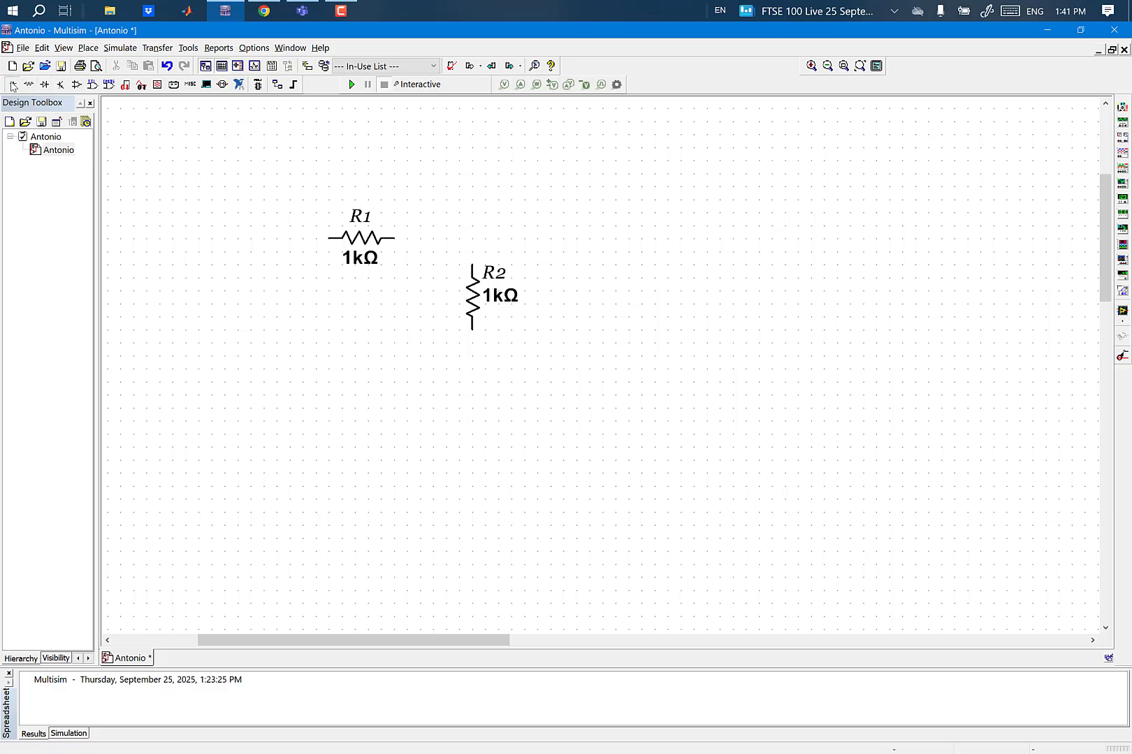
Step: Place a DC_POWER source from the POWER_SOURCES family of the Sources group below and to the left of R1
left_click(12, 85)
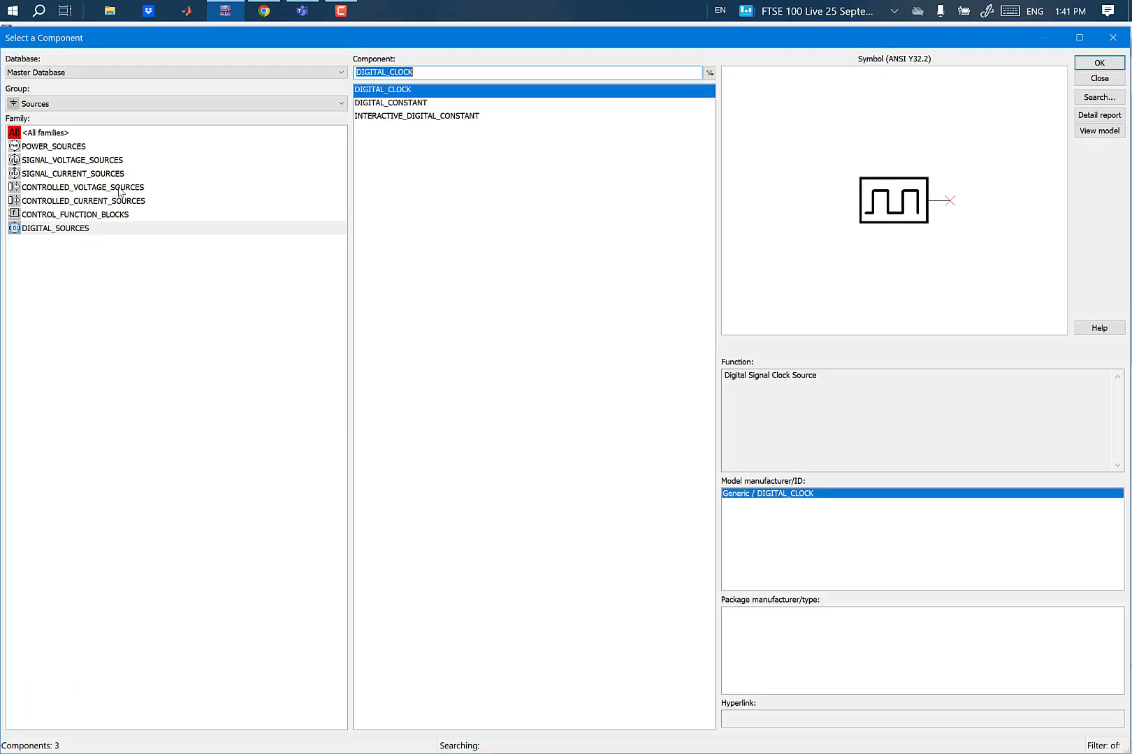
left_click(57, 147)
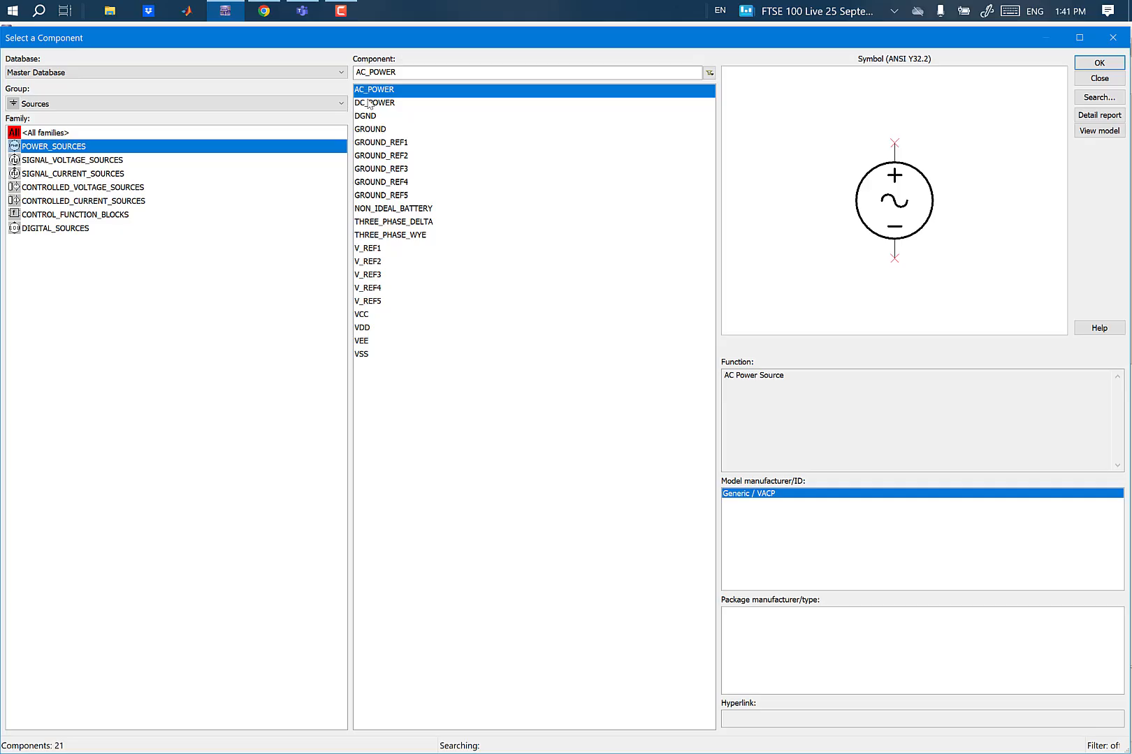
left_click(369, 103)
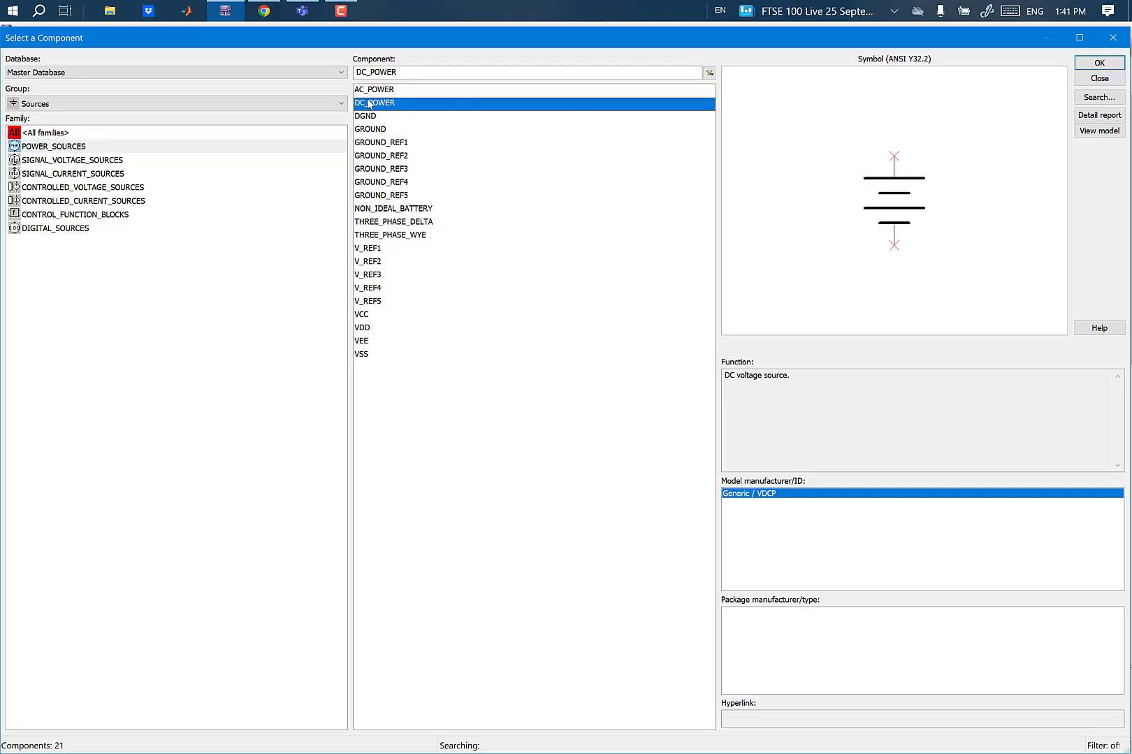
left_click(1097, 62)
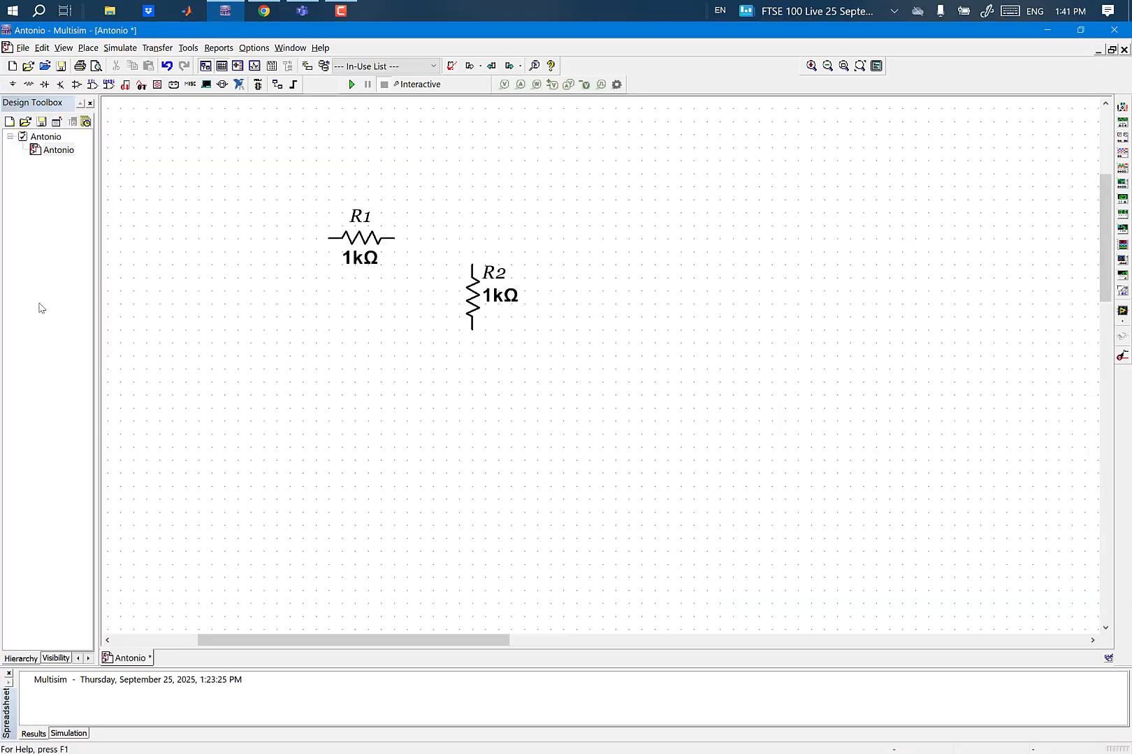
left_click(248, 334)
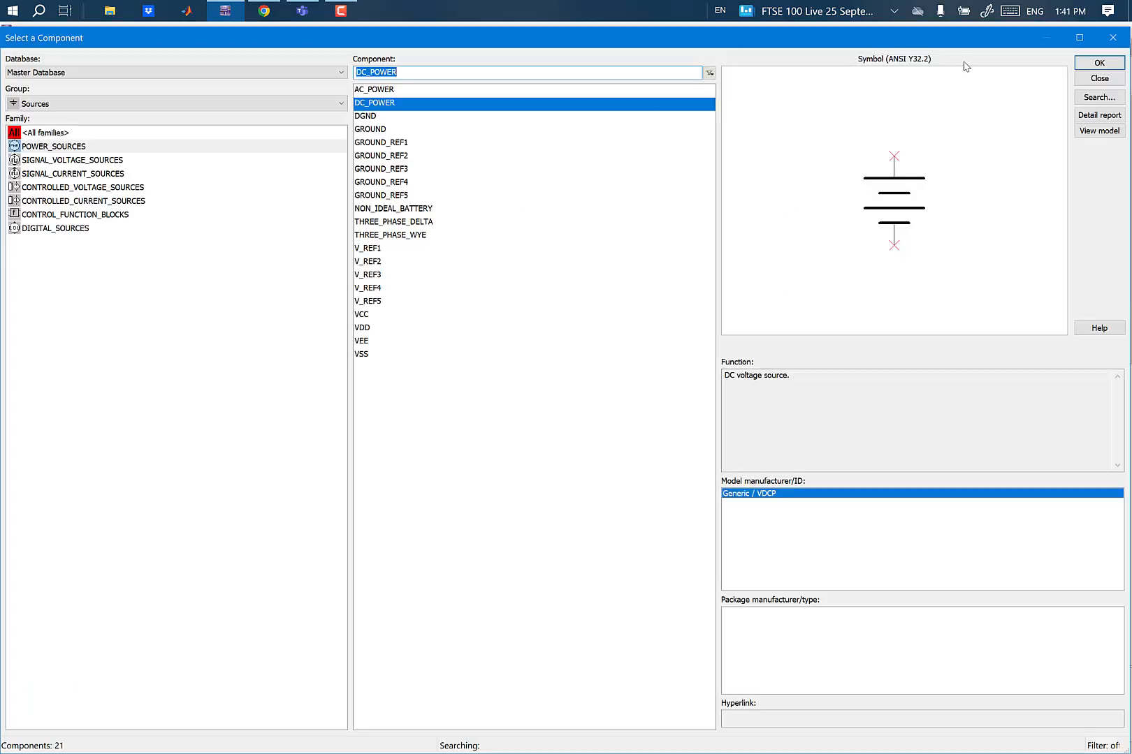
left_click(1111, 38)
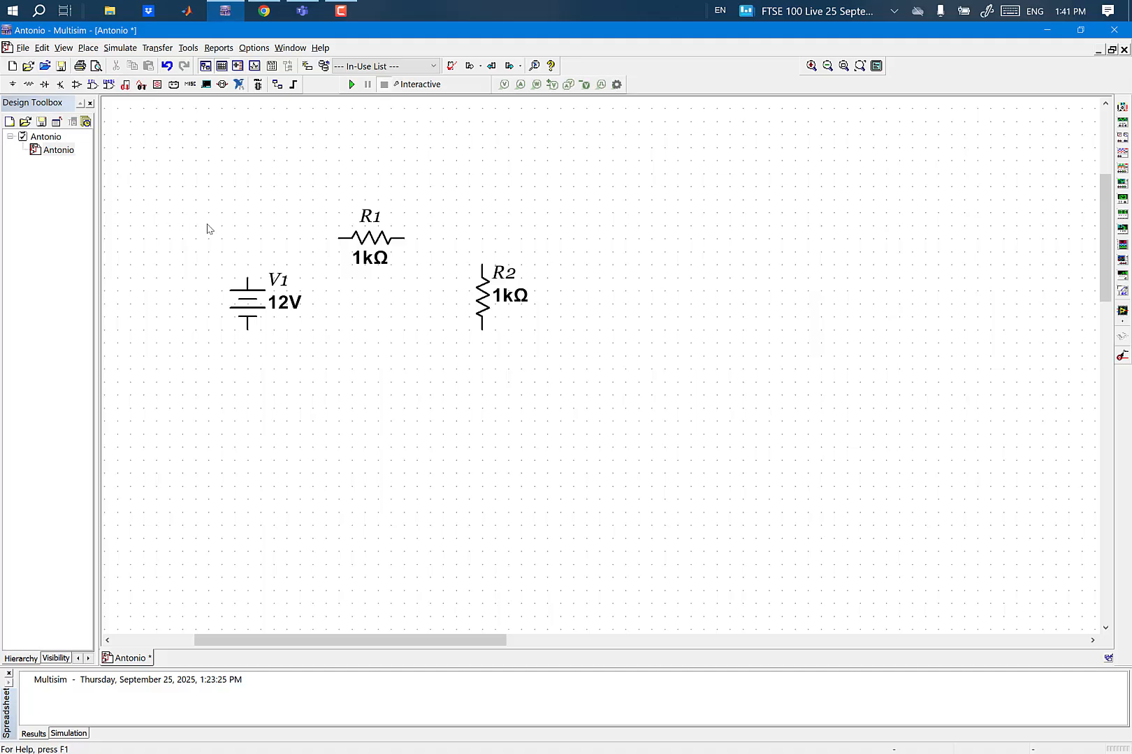
Step: Wire the DC source, R1 and R2 in series to form a closed loop
left_click(247, 277)
left_click(339, 238)
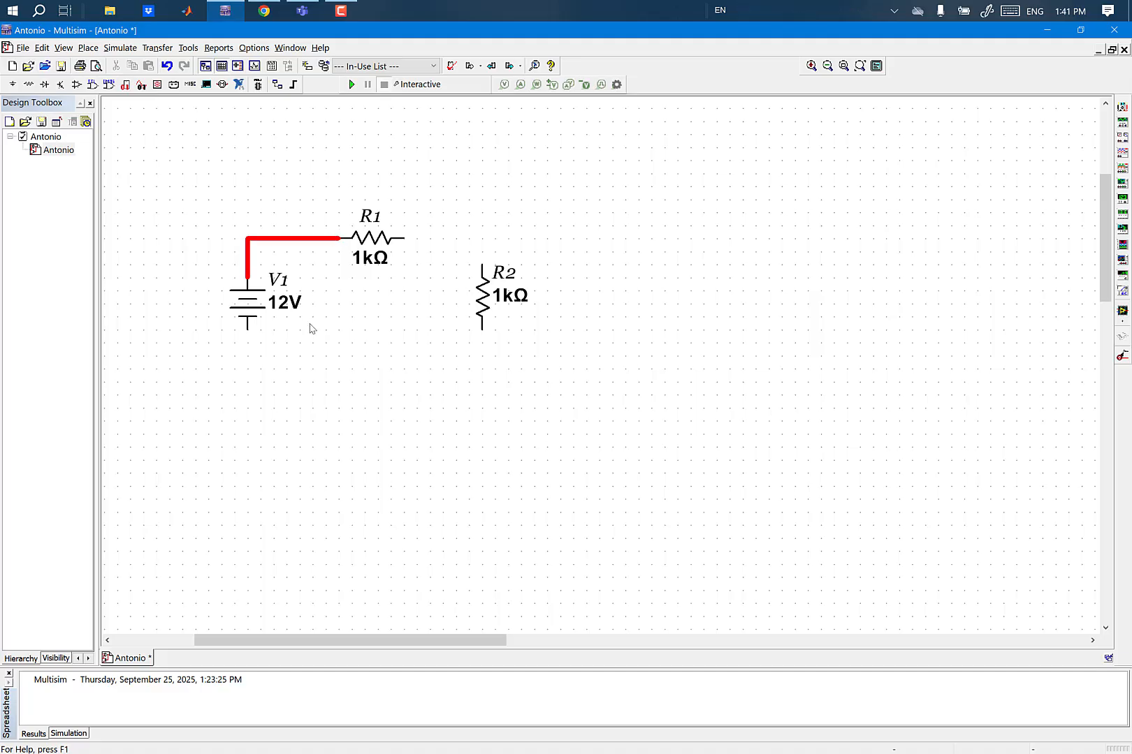
left_click(408, 237)
left_click(482, 263)
left_click(247, 328)
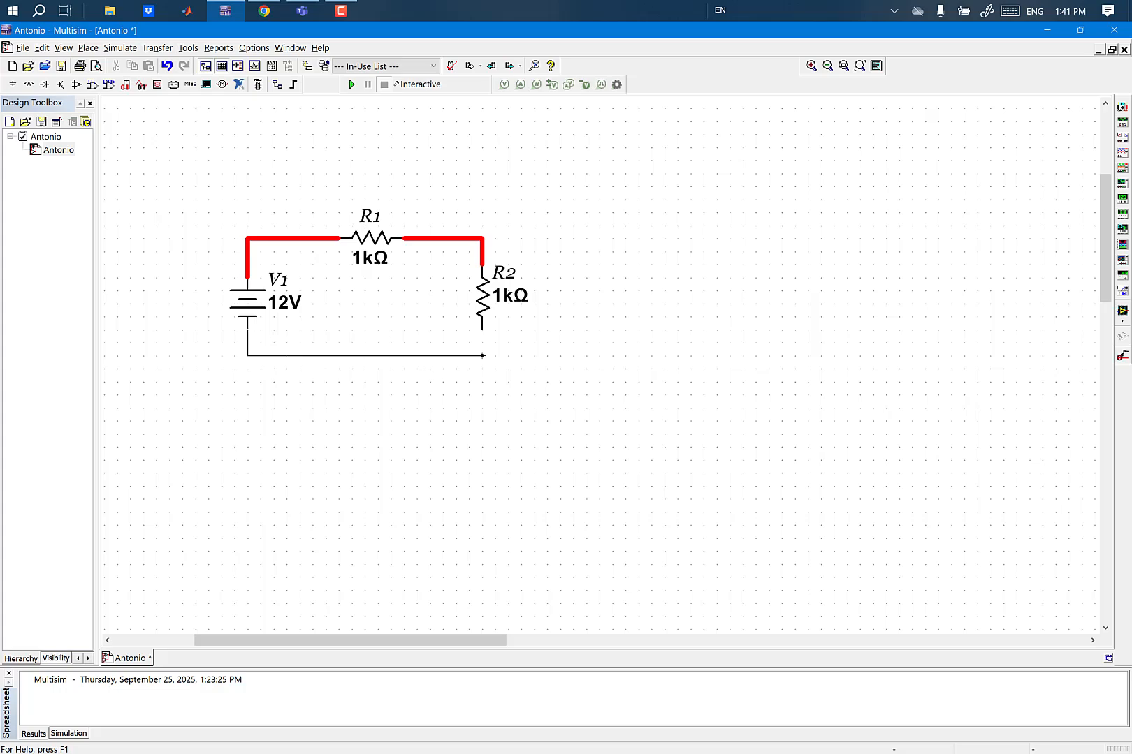
left_click(482, 330)
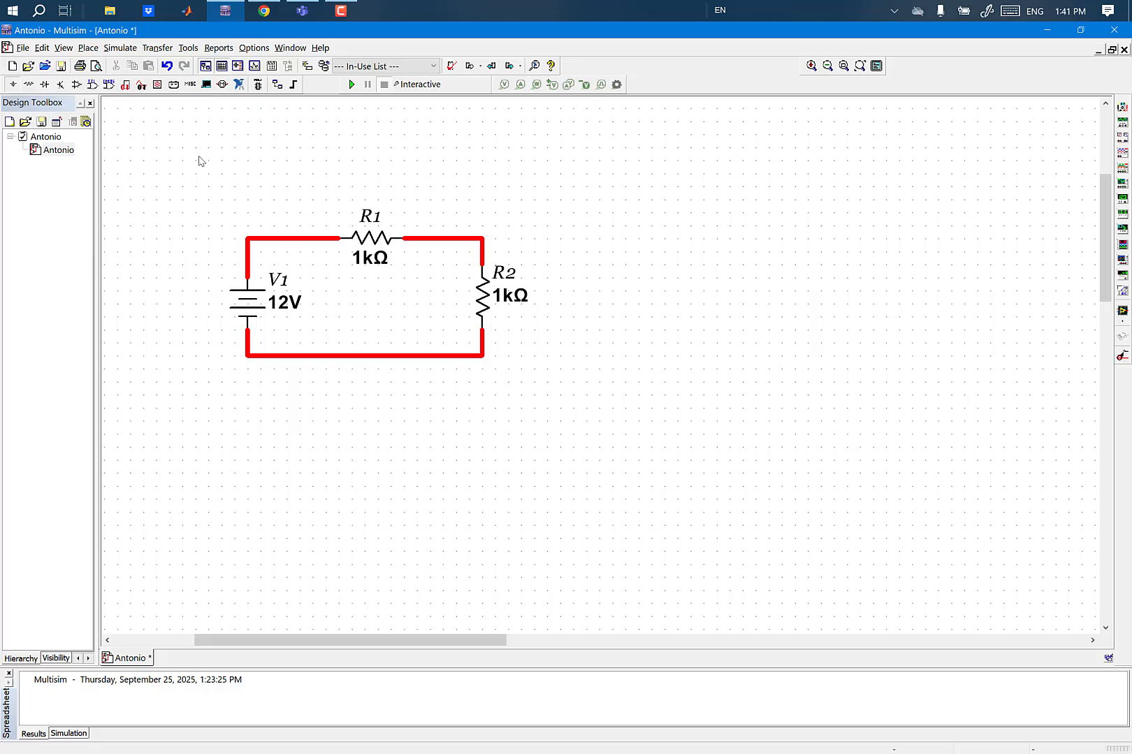
Step: Place a GROUND component from the POWER_SOURCES family under the circuit and wire it to the lower wire of the loop
left_click(13, 85)
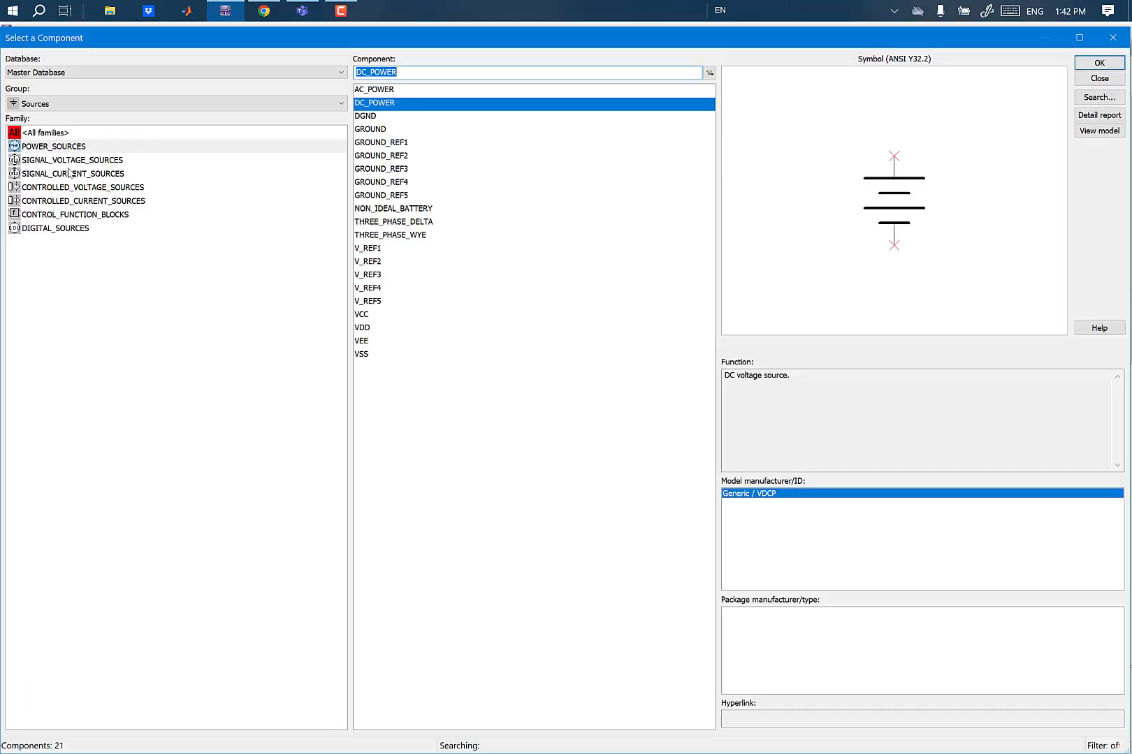
left_click(375, 132)
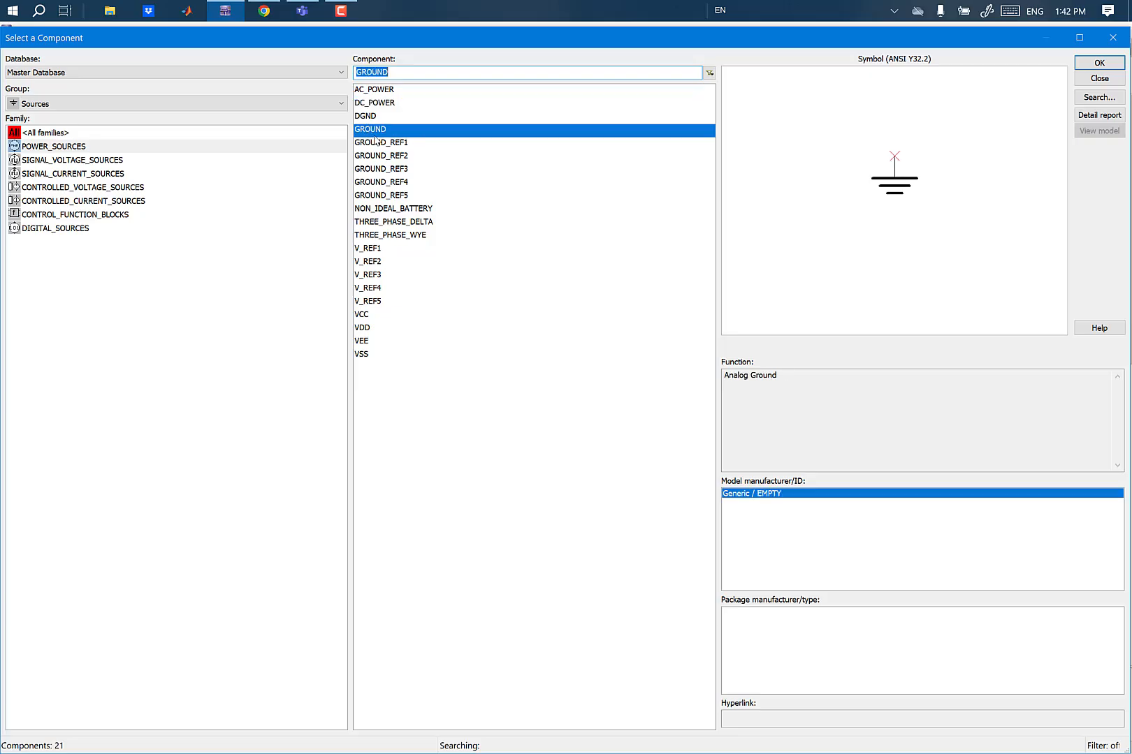
left_click(1099, 63)
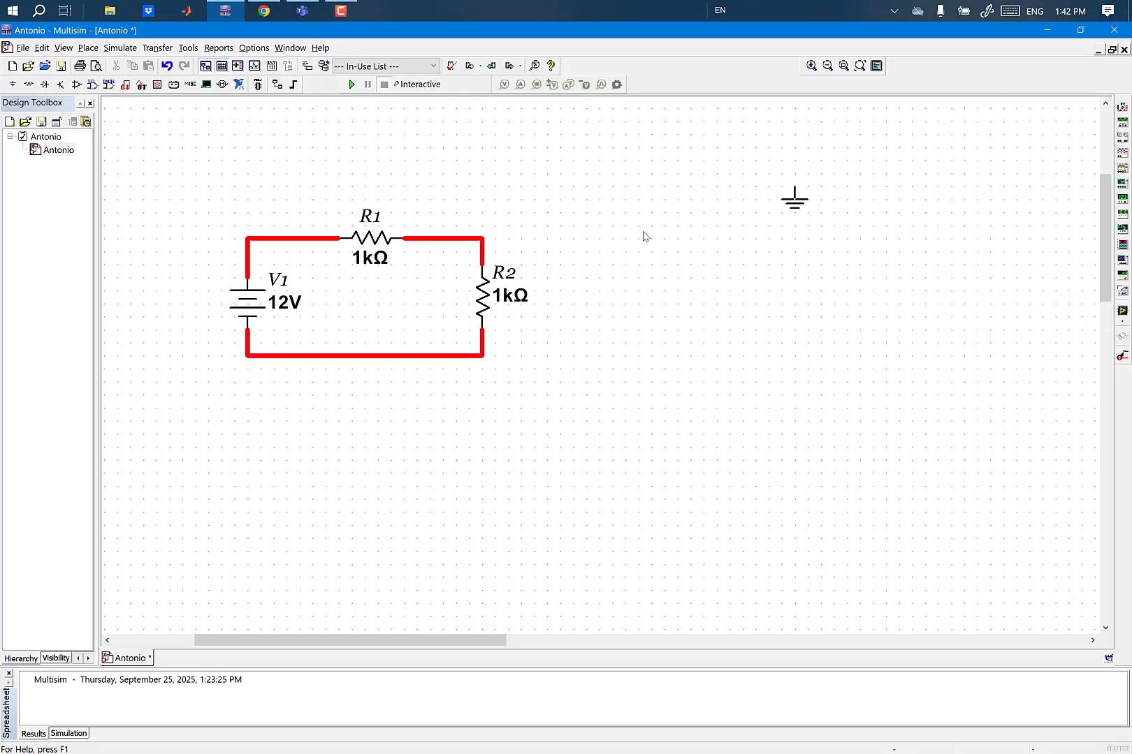
left_click(442, 357)
left_click(364, 385)
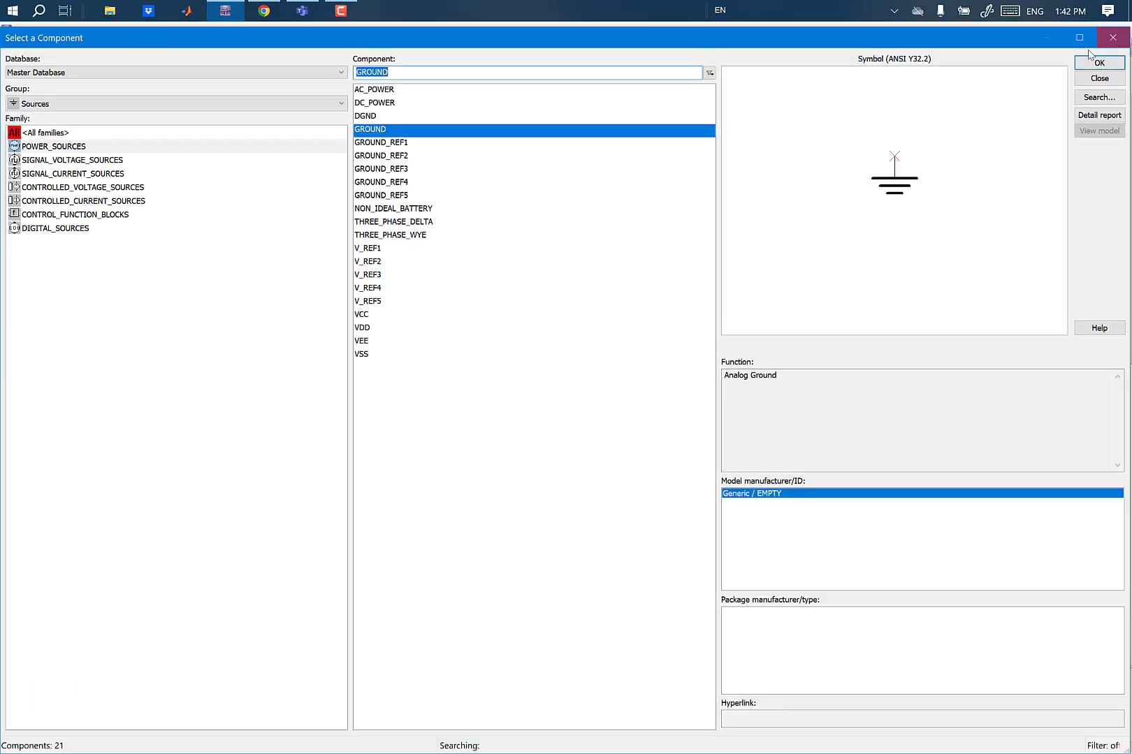
left_click(1112, 37)
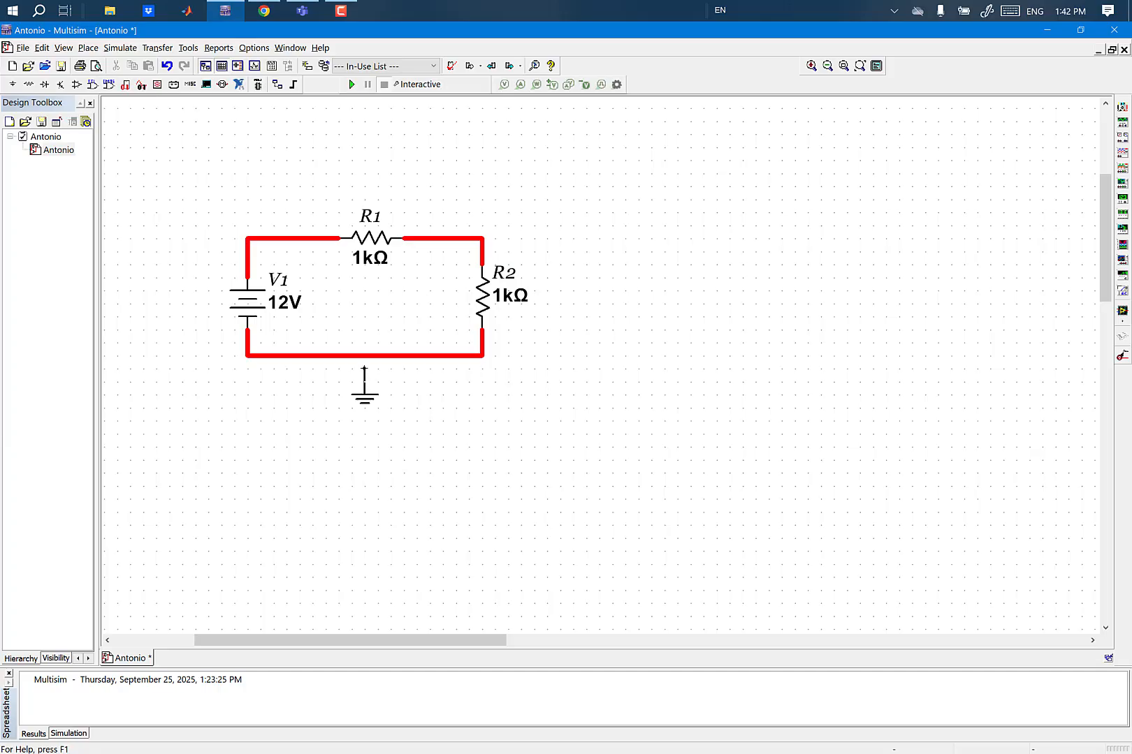
left_click_drag(364, 367, 364, 355)
left_click(364, 356)
Step: Set the resistance of R2 to 10k, and check its display and label properties
left_click(501, 304)
double_click(464, 295)
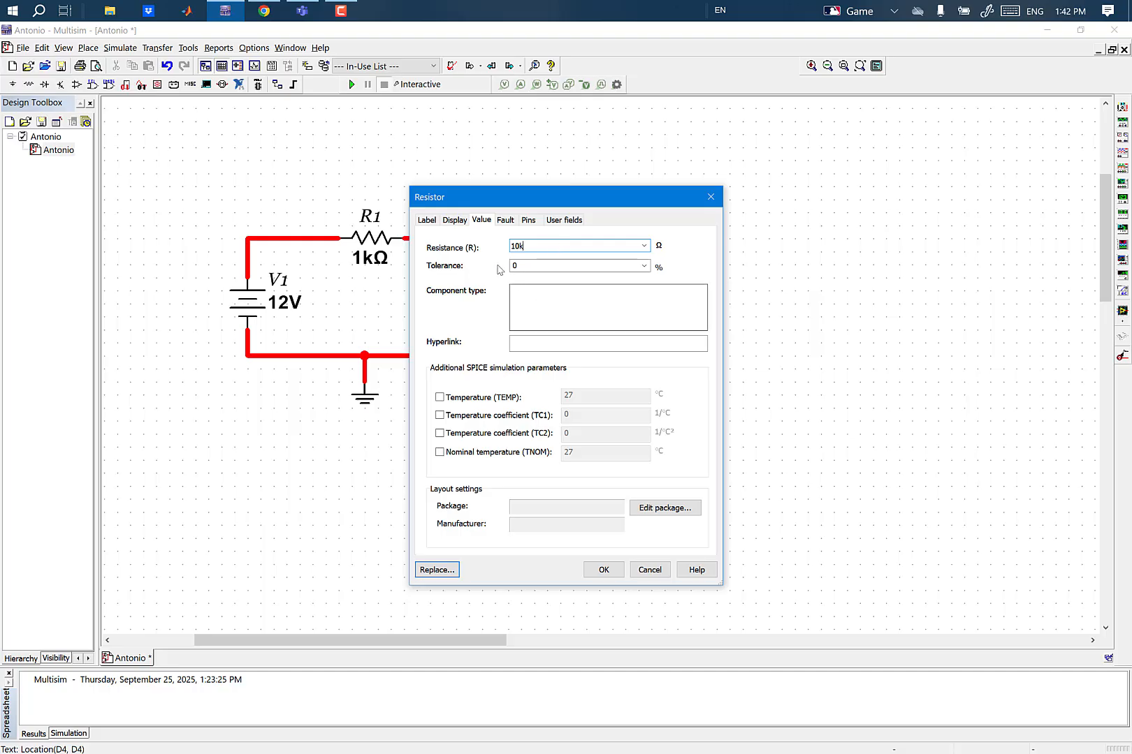
left_click(447, 221)
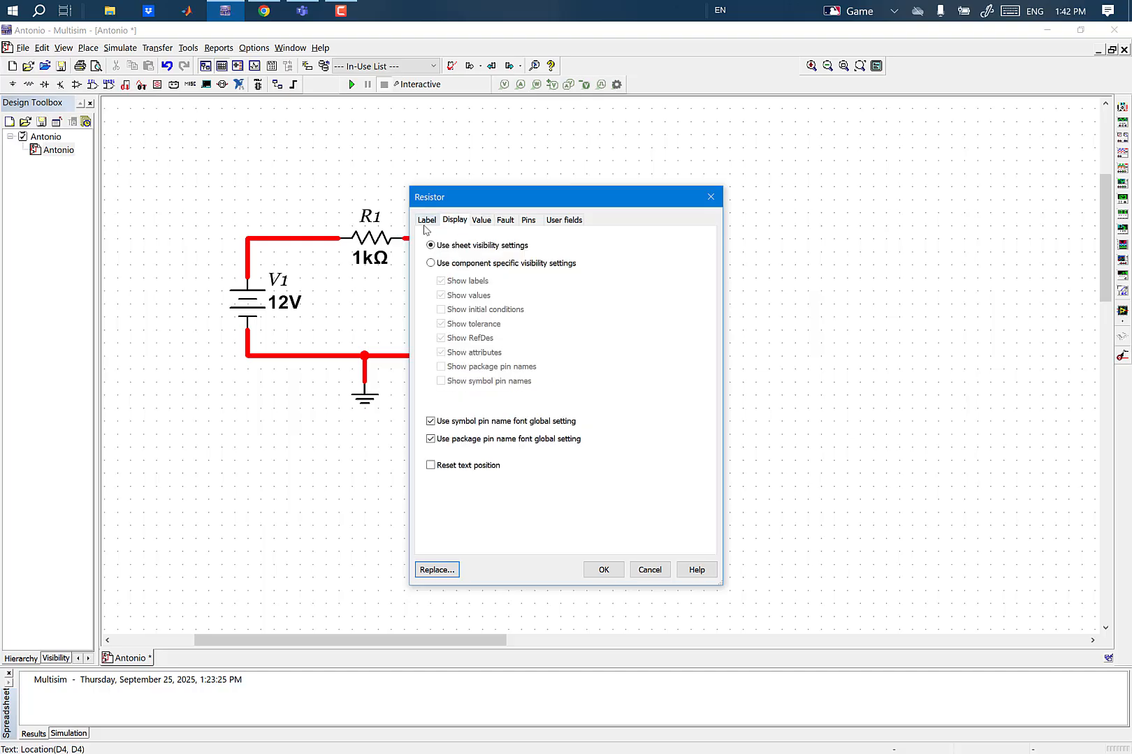
left_click(425, 222)
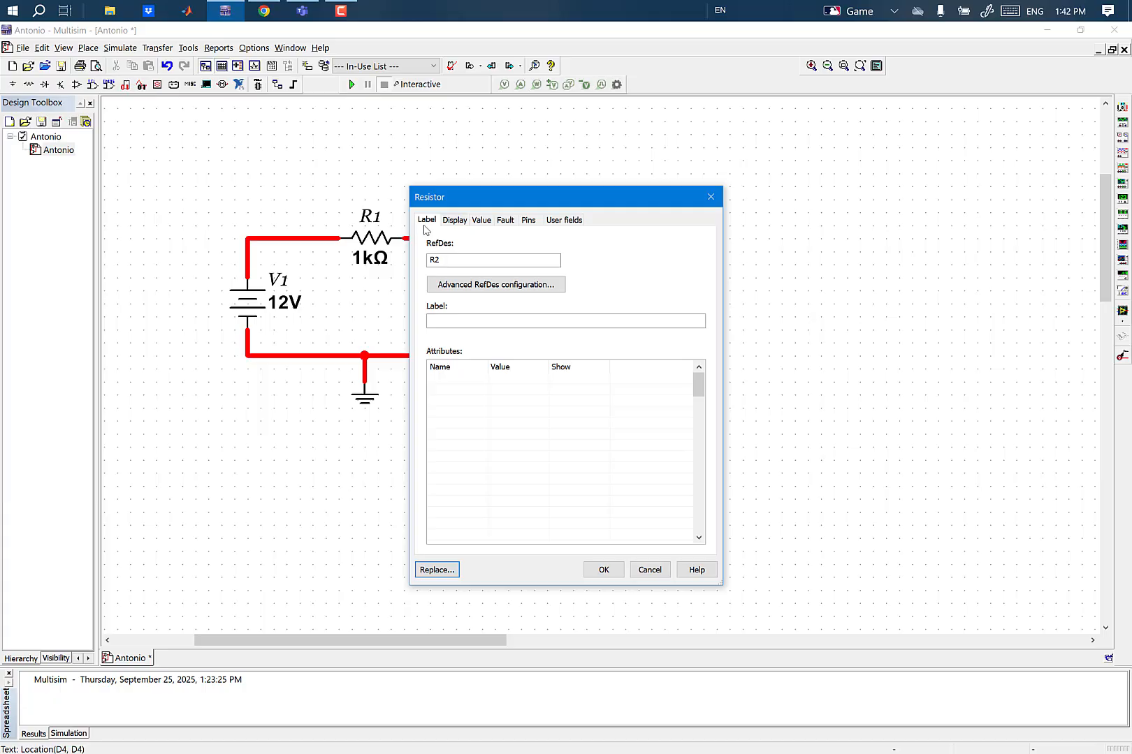
left_click(446, 257)
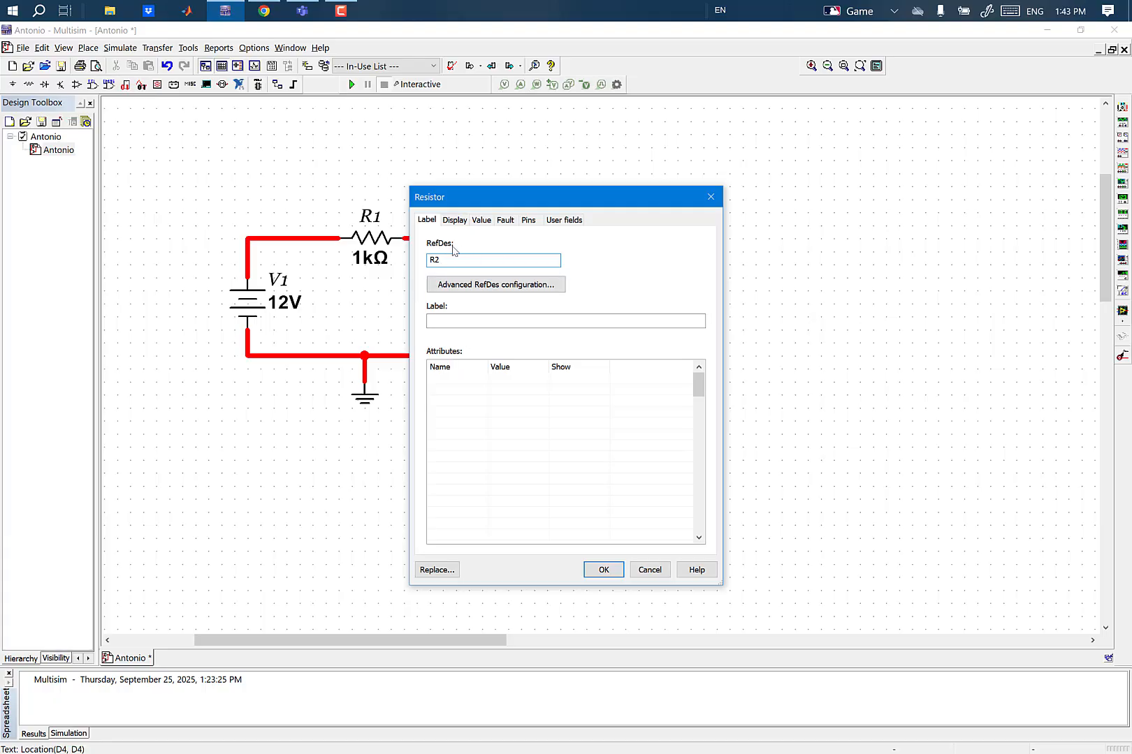
left_click(605, 572)
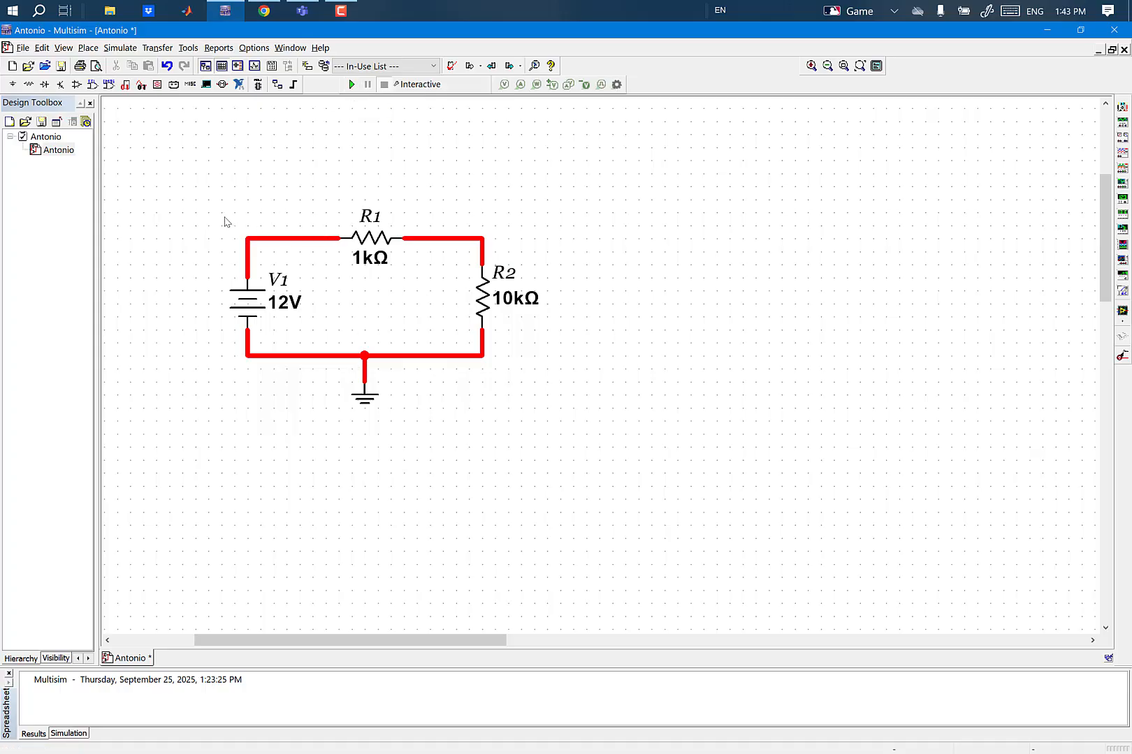
left_click_drag(194, 185, 572, 482)
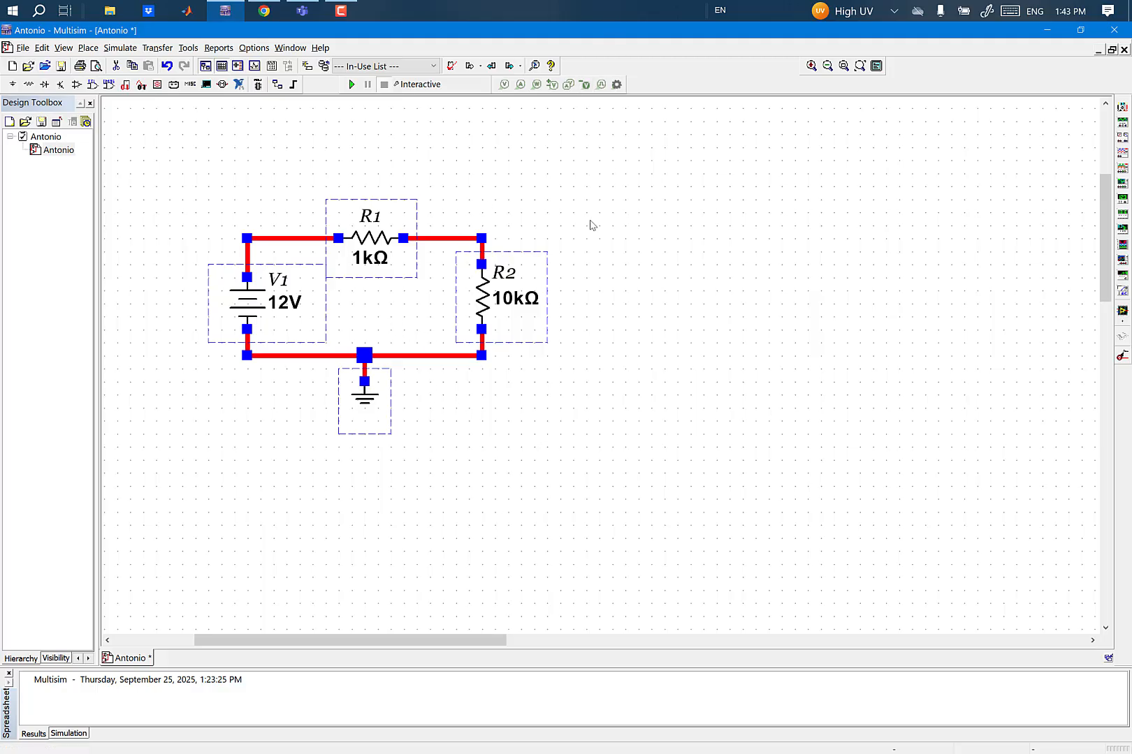
left_click(580, 201)
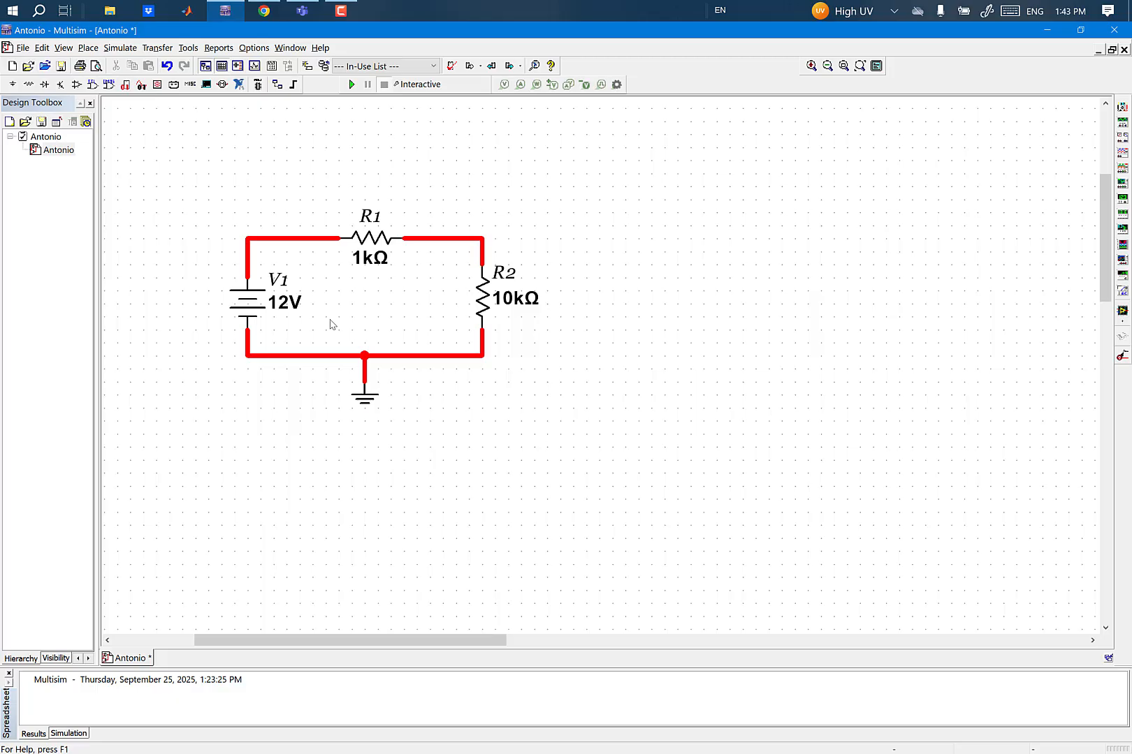
left_click_drag(325, 156, 548, 328)
left_click(607, 224)
Step: Place a current probe on the wire between the DC source and R1
left_click(88, 49)
left_click(88, 49)
left_click(89, 52)
mouse_move(272, 84)
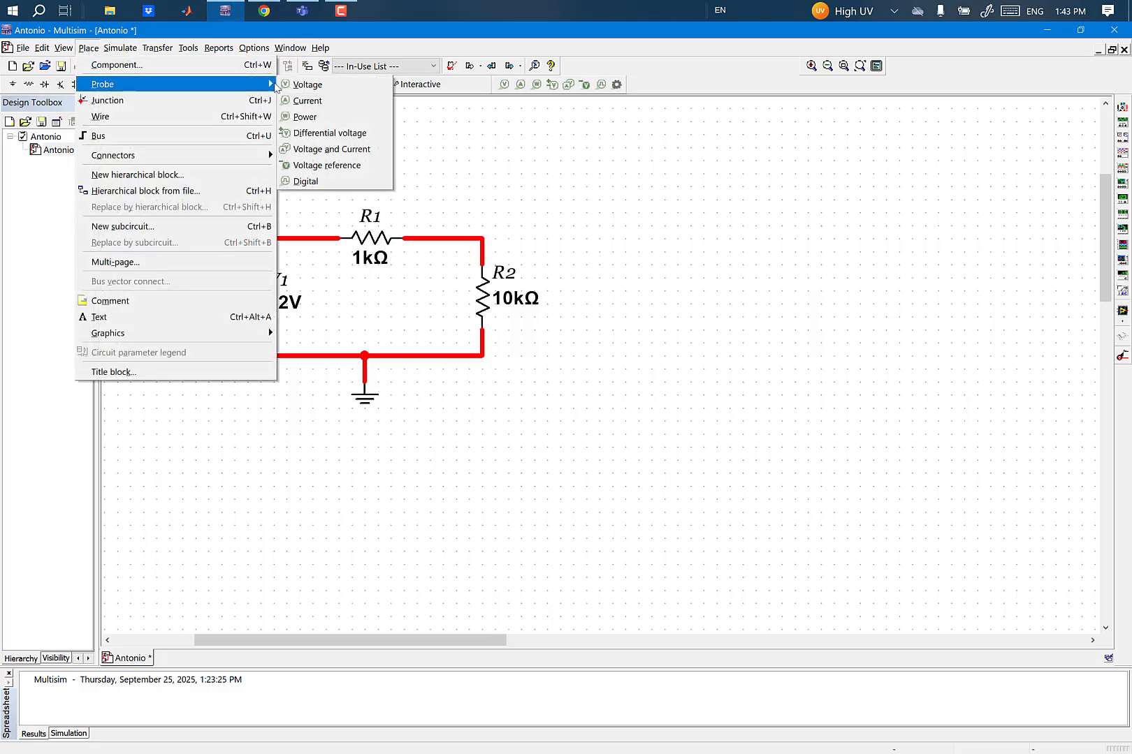
left_click(304, 102)
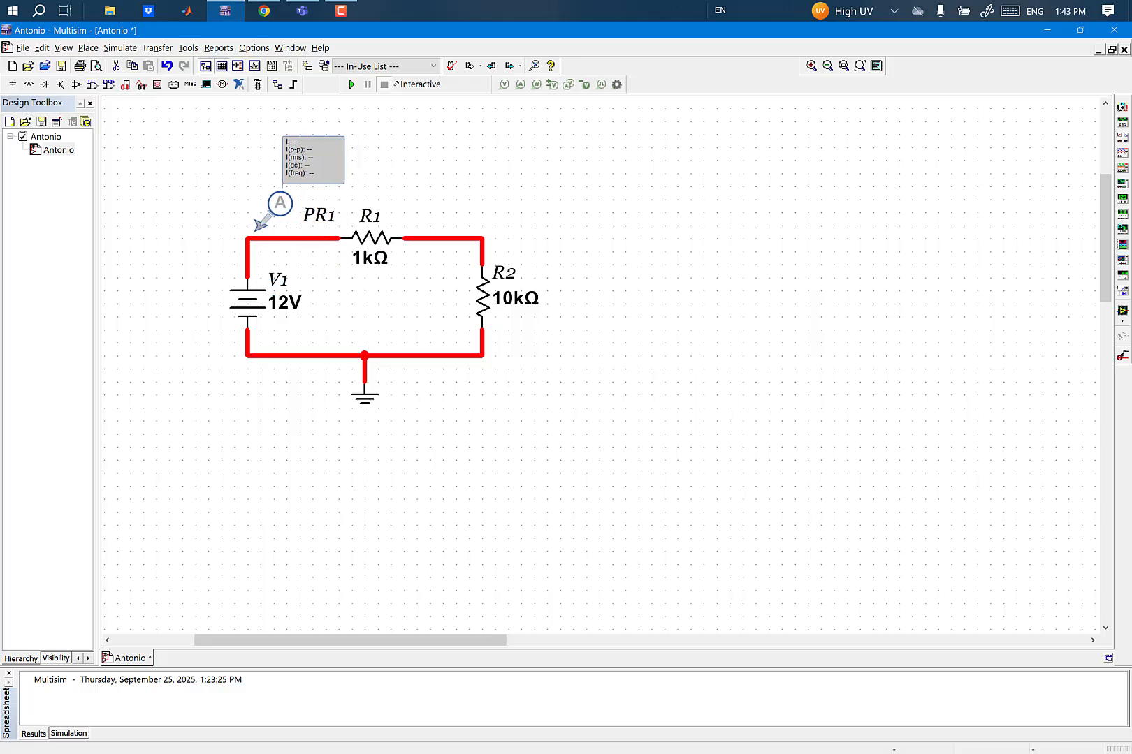
left_click(270, 240)
left_click(273, 237)
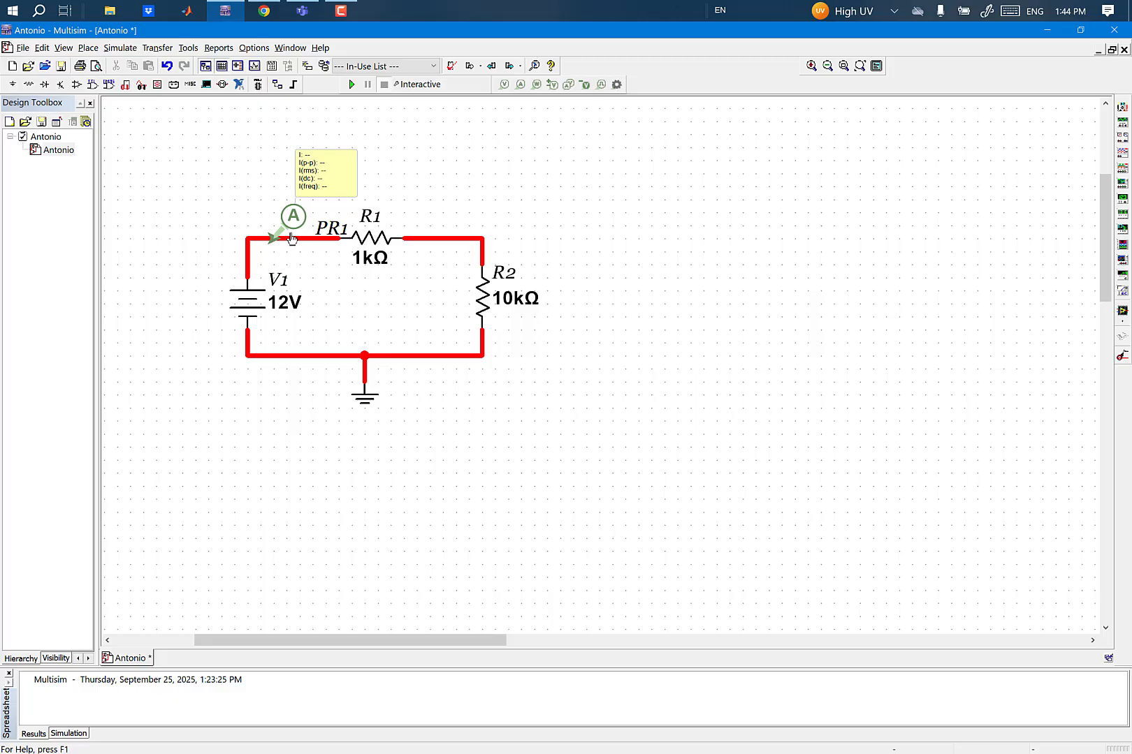
Step: Shift R1 along the upper wire of the loop, away from the current probe and closer to R2
left_click_drag(376, 242, 409, 246)
key("Escape")
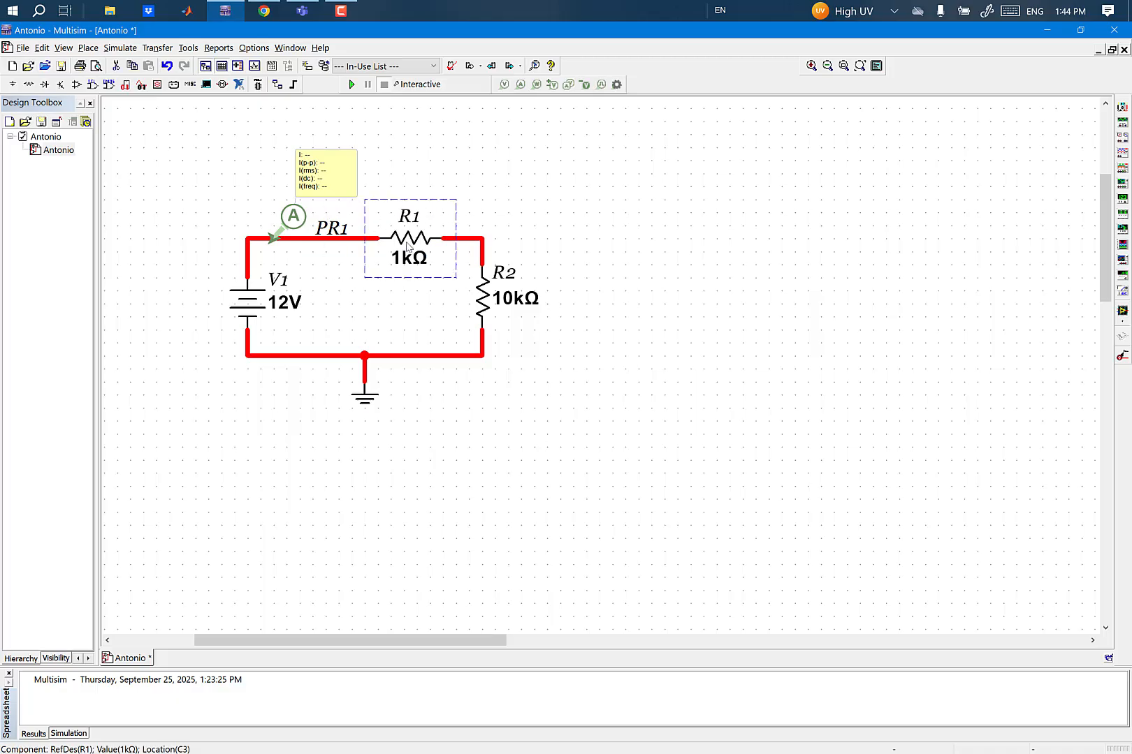
left_click(484, 299)
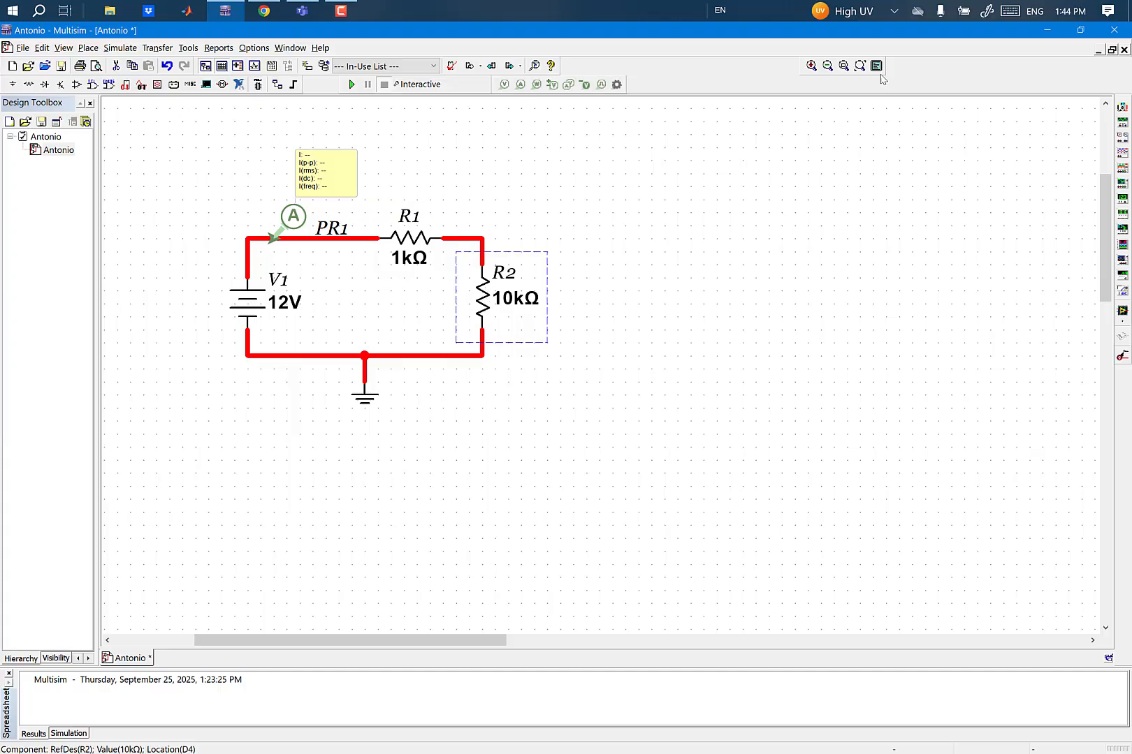
left_click(455, 508)
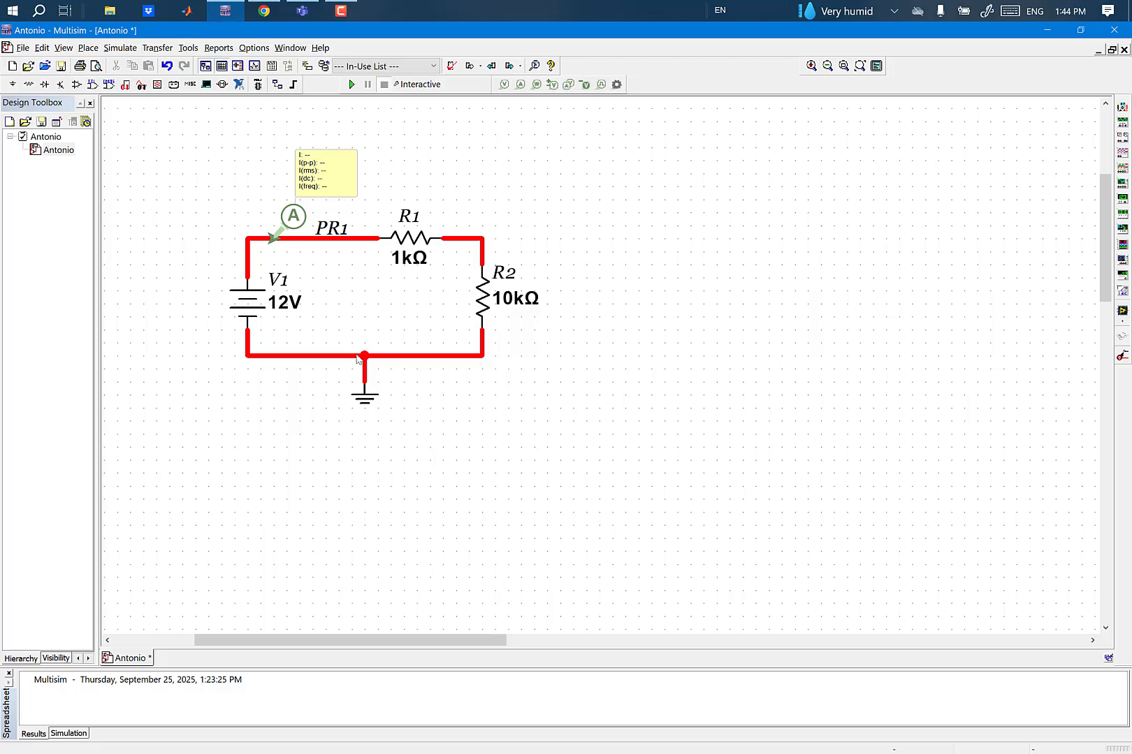
Step: Place a multimeter directly above R1
left_click(1121, 107)
left_click(391, 169)
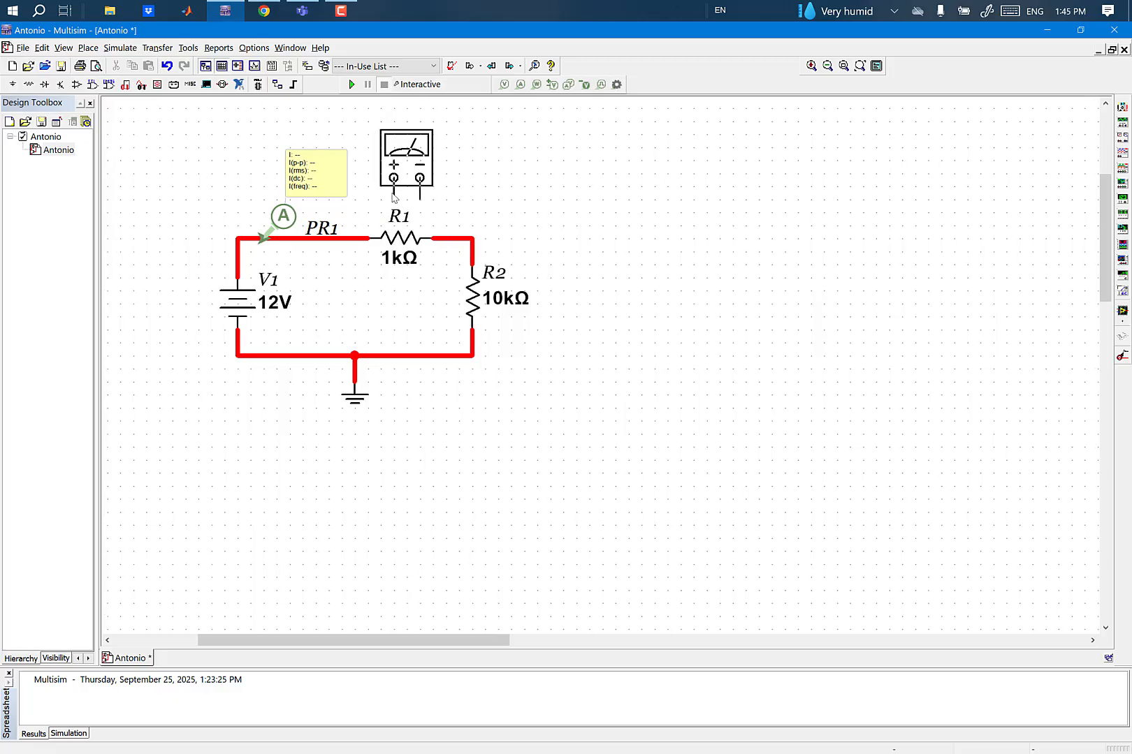
key("Escape")
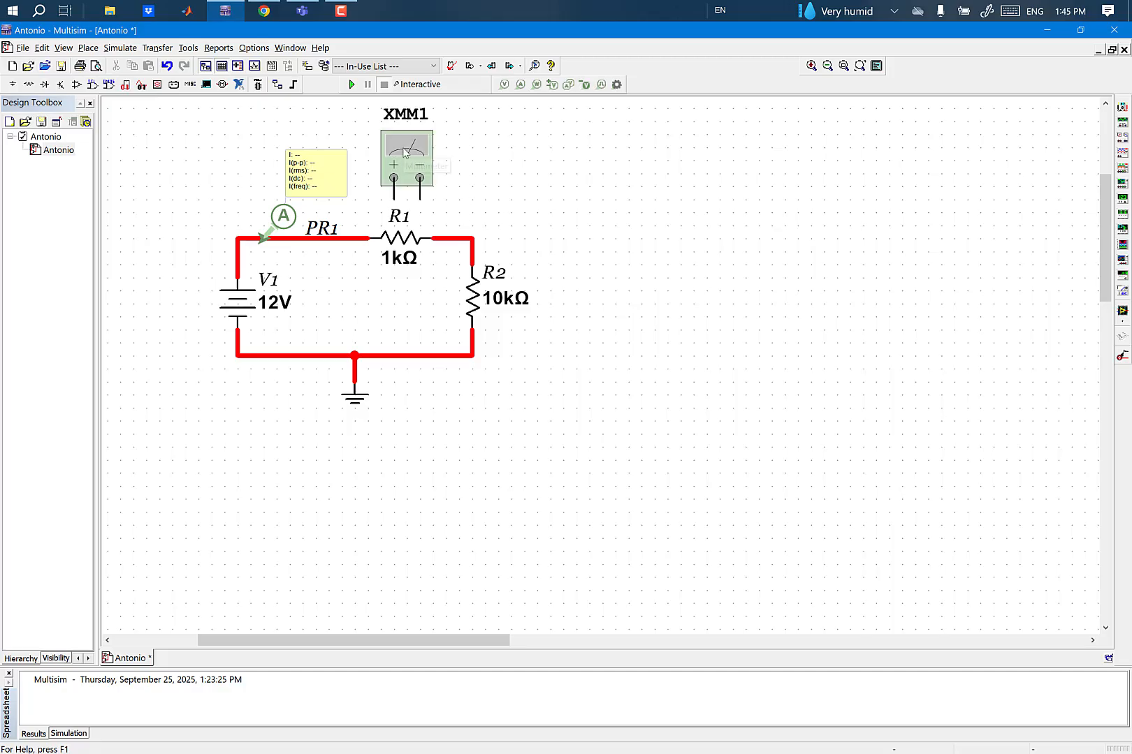
Step: Copy the multimeter above R1 and paste the duplicate to the upper right of R2
left_click(405, 153)
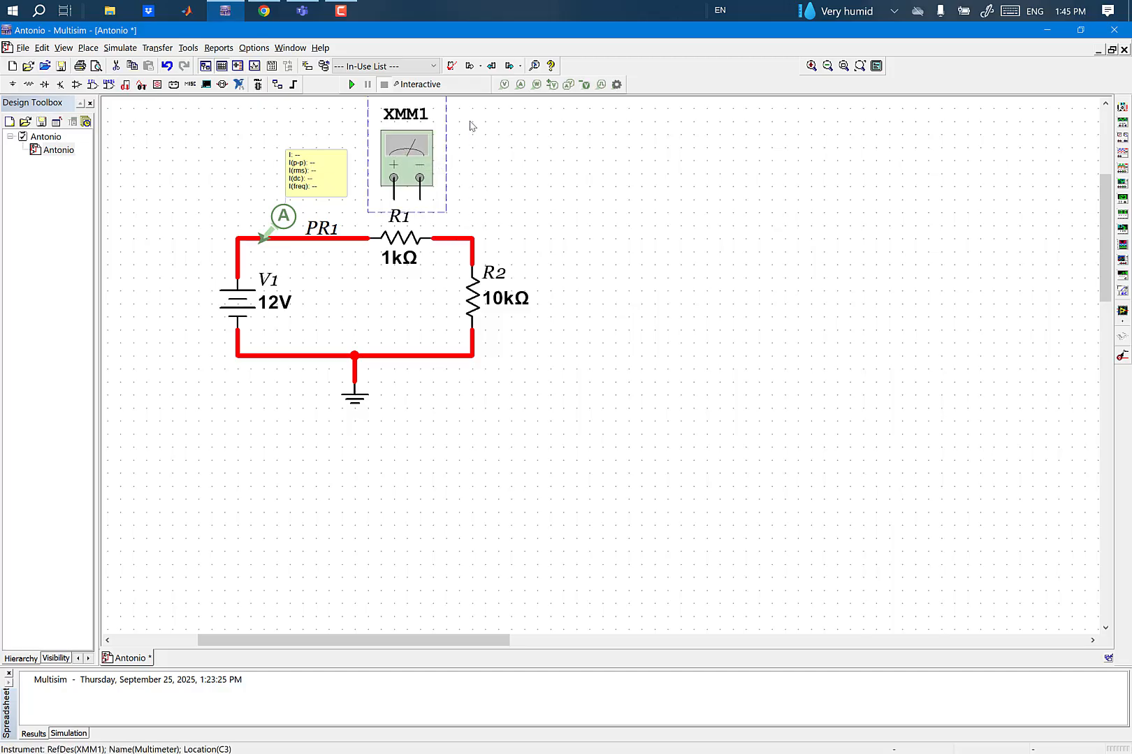
right_click(602, 306)
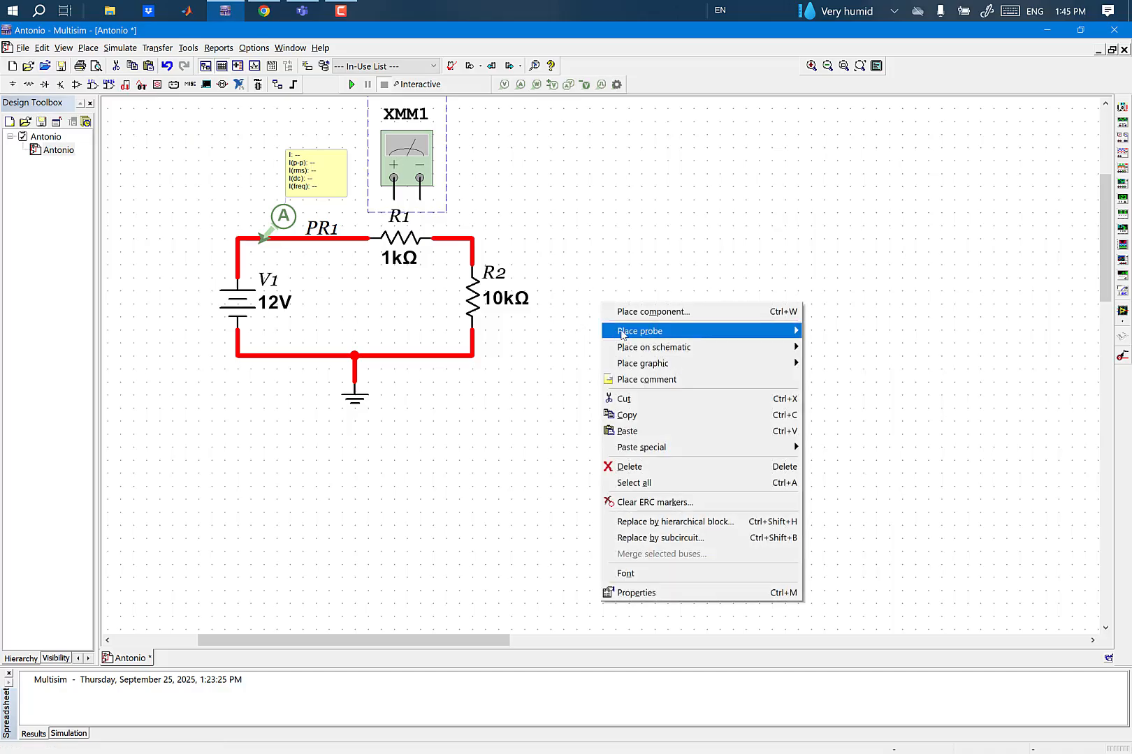
left_click(639, 429)
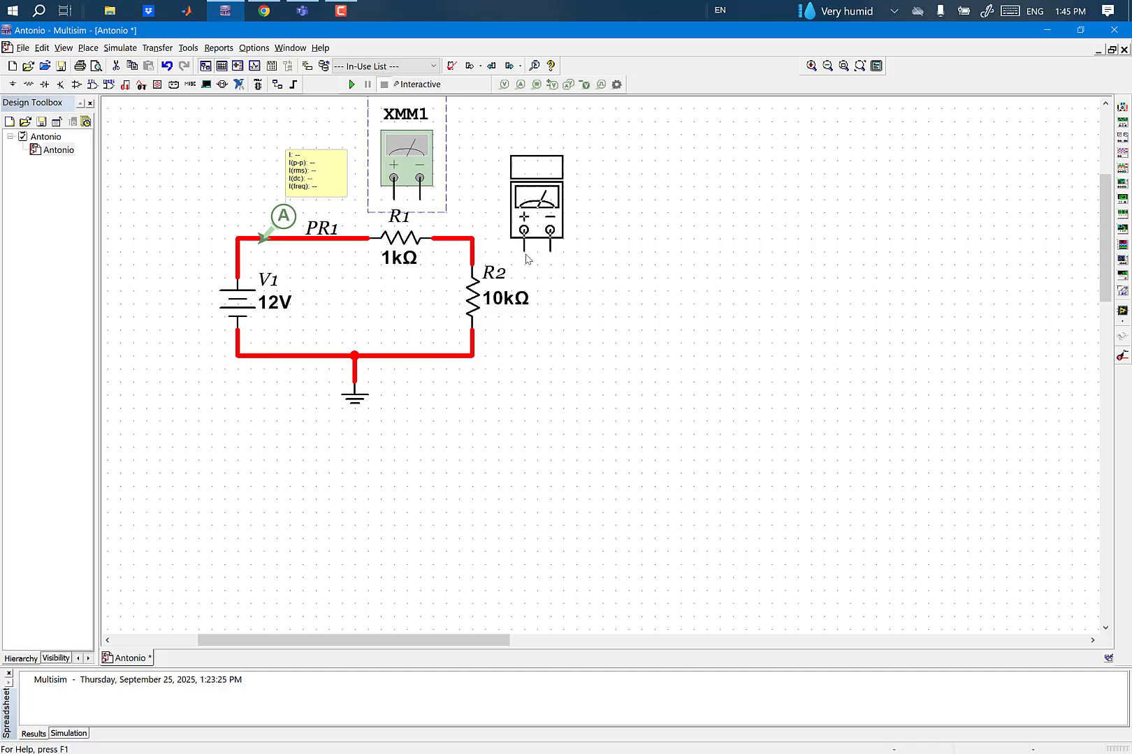
left_click(526, 260)
left_click(529, 257)
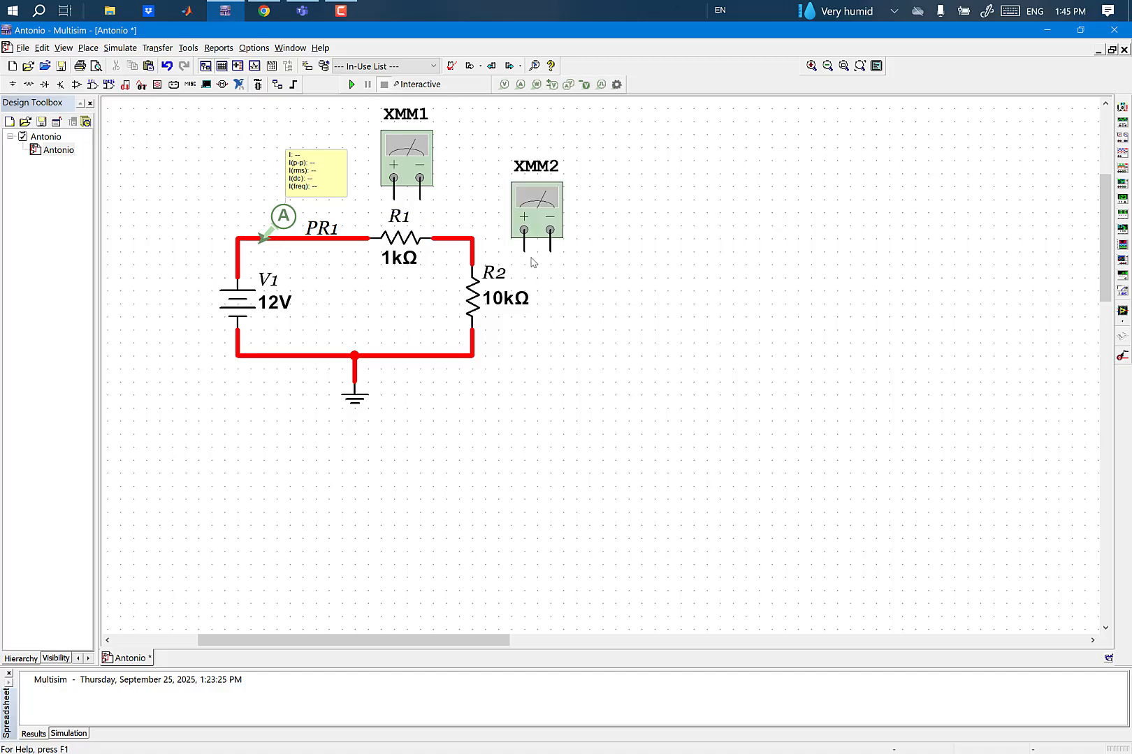
Step: Wire the multimeter XMM1 in parallel with R1, its positive terminal on the source side and its negative terminal on the R2 side
left_click(421, 197)
left_click(473, 249)
left_click(446, 239)
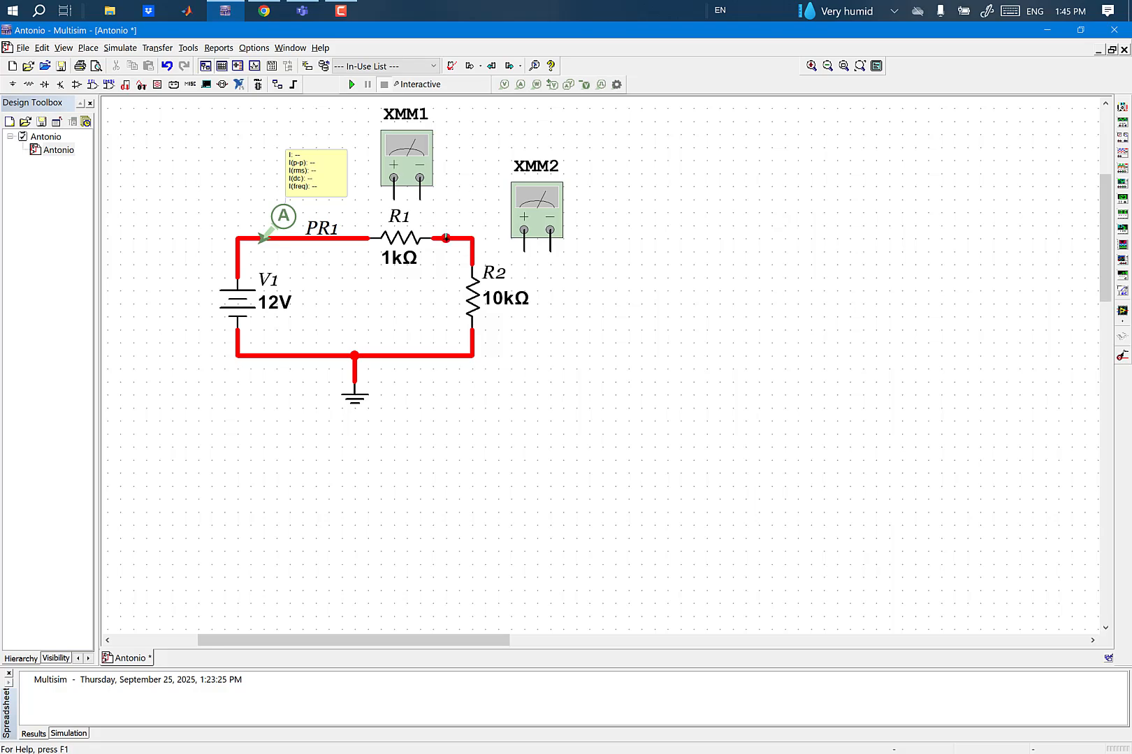
left_click(395, 203)
left_click(354, 238)
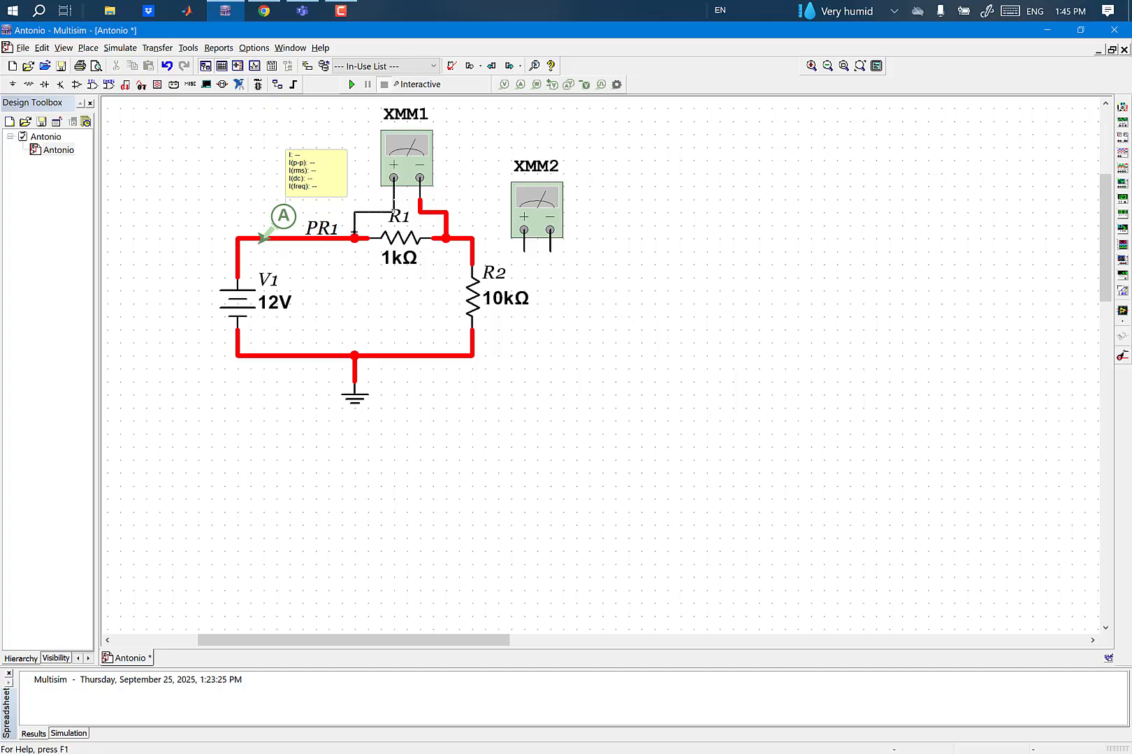
Step: Wire the multimeter XMM2 in parallel with R2, its positive terminal to the upper end and its negative terminal to the lower end
left_click(523, 253)
left_click(472, 252)
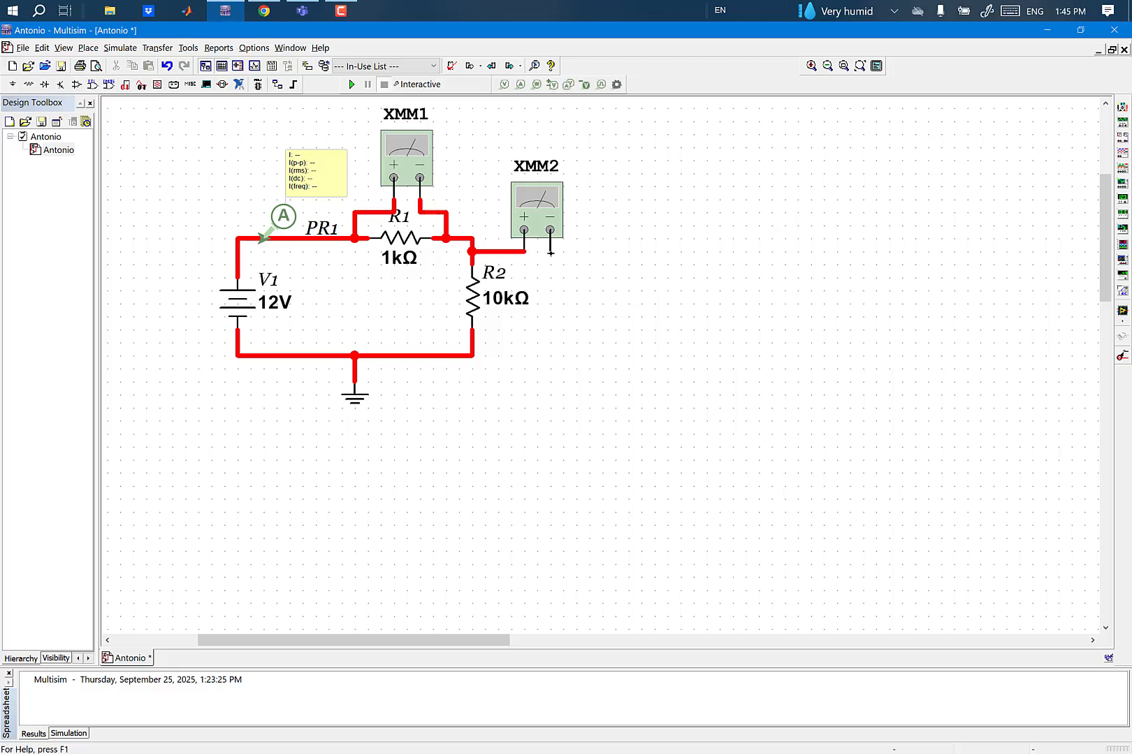
left_click(550, 253)
left_click(472, 342)
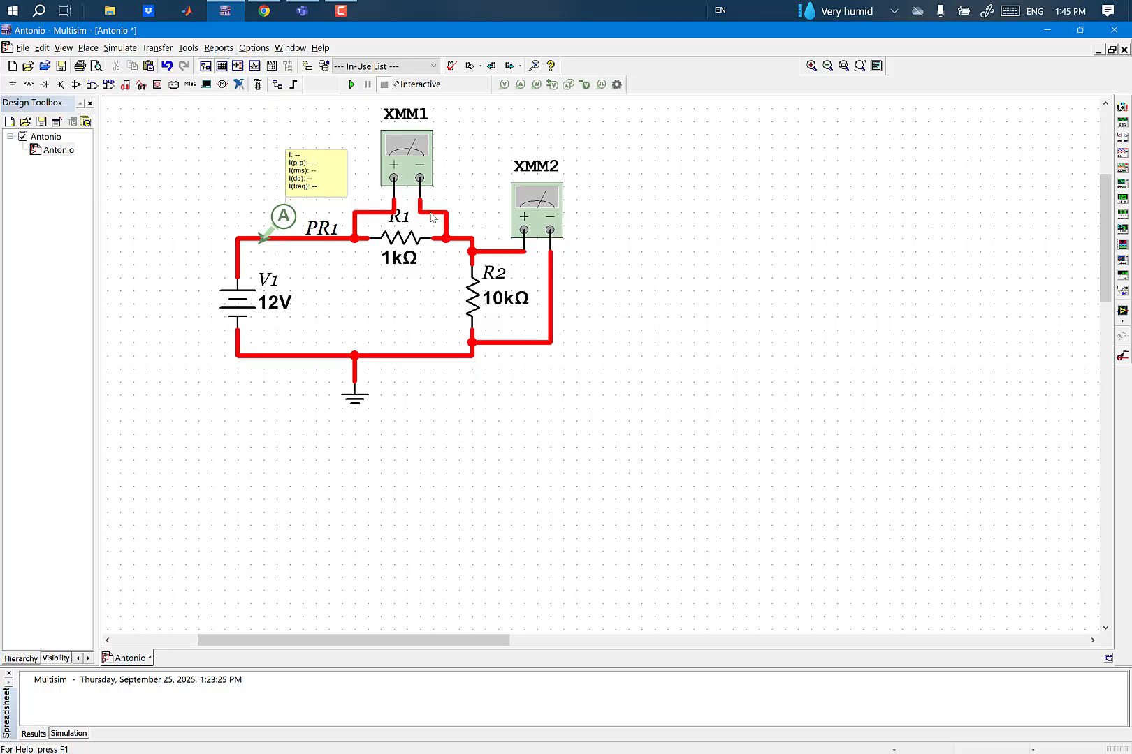
Step: Open the readouts of XMM1 and XMM2, arrange them near their resistors, and run the interactive simulation
double_click(417, 160)
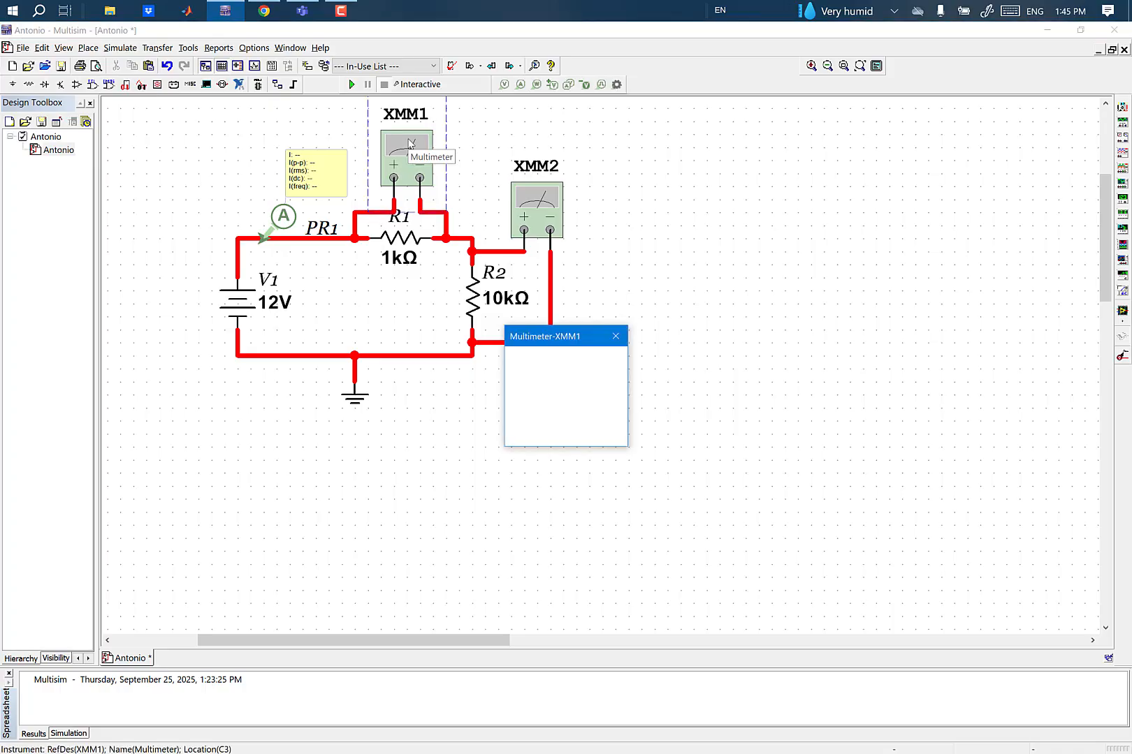
left_click_drag(559, 338, 421, 112)
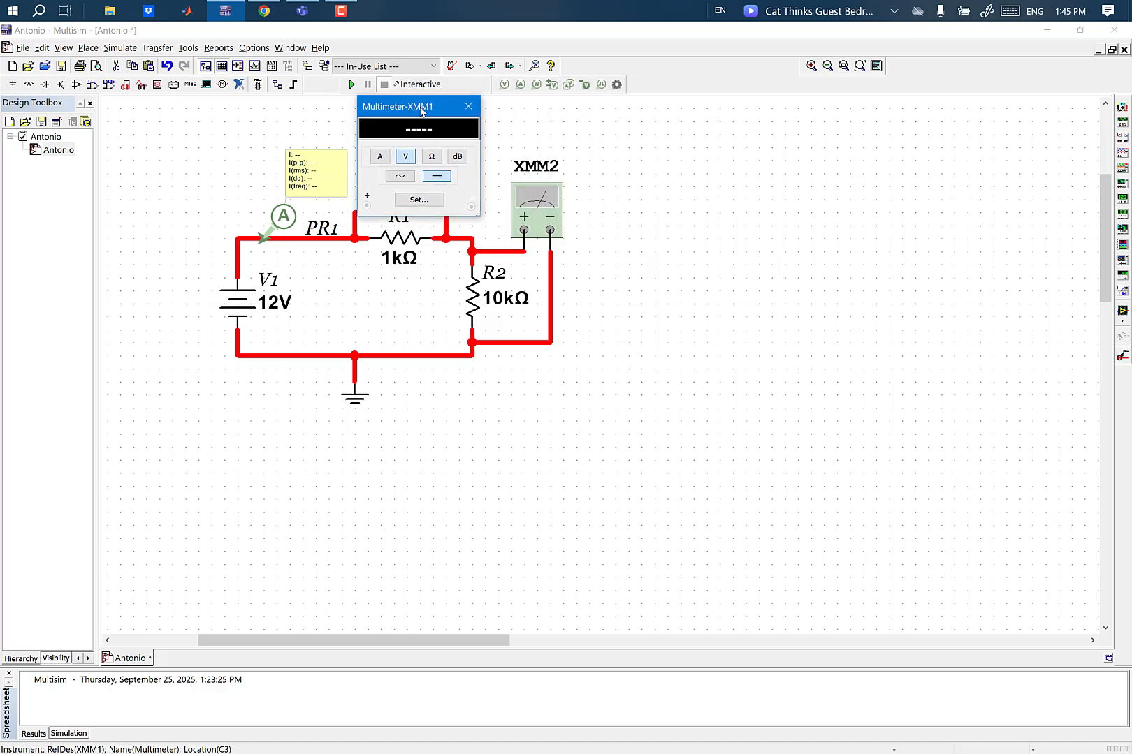
left_click(542, 193)
double_click(542, 192)
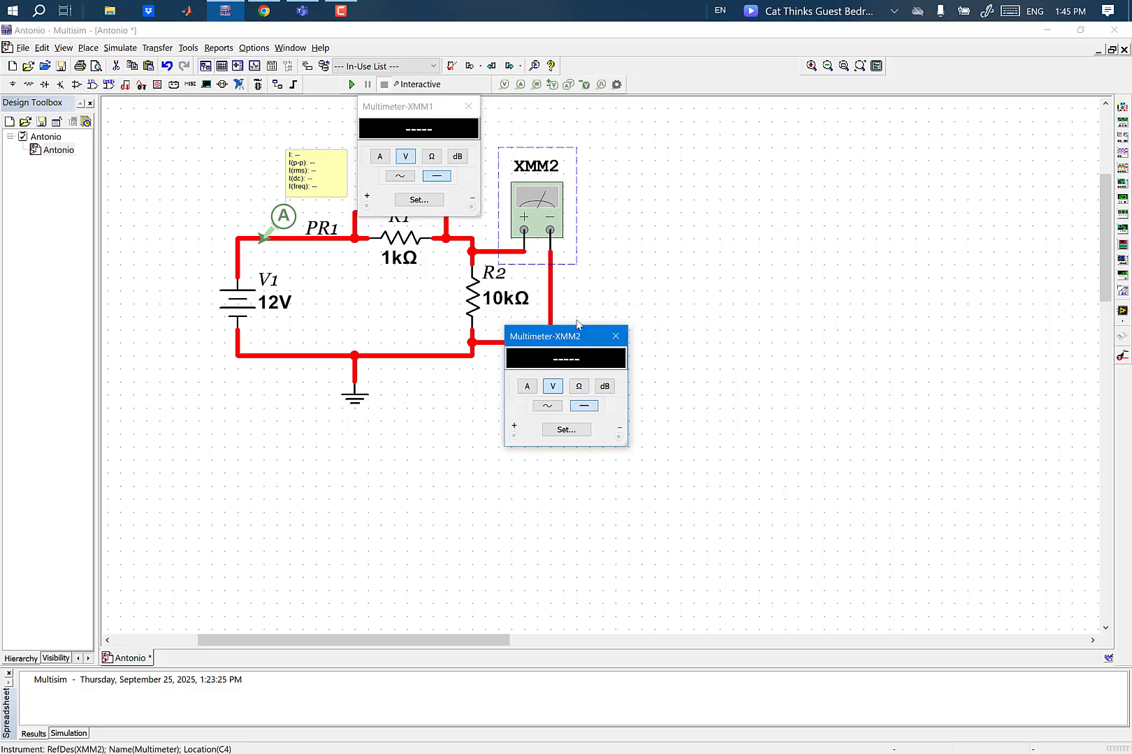
left_click_drag(566, 339, 615, 241)
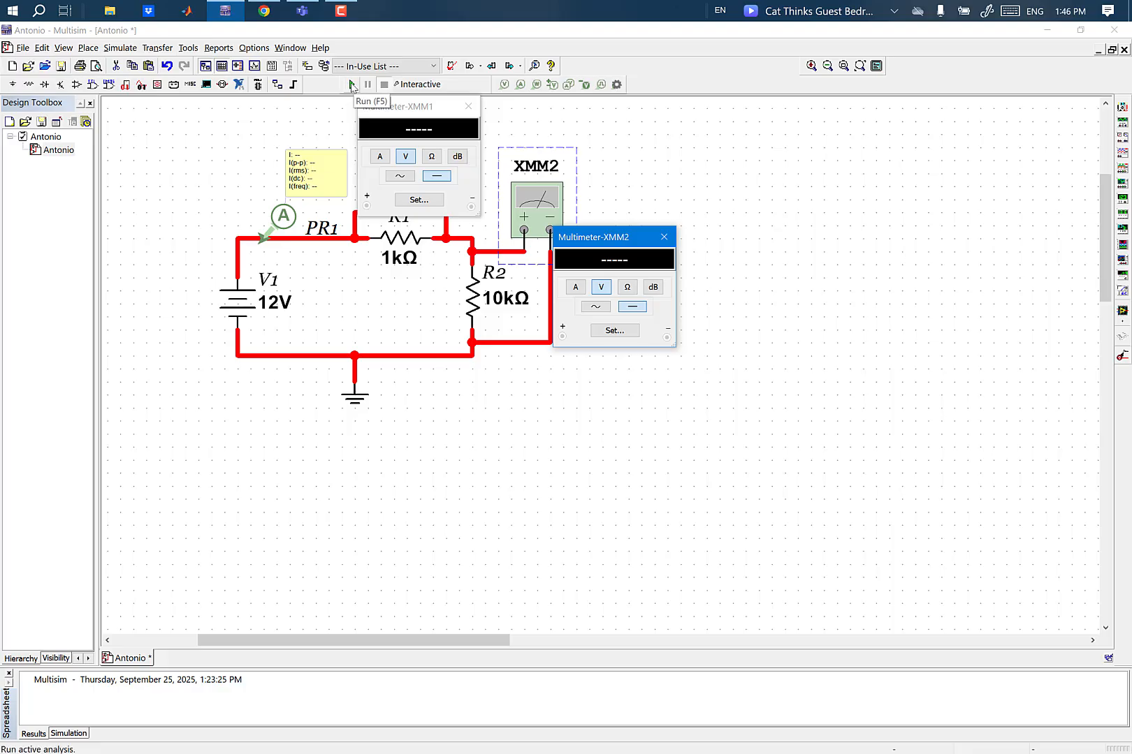
left_click(351, 85)
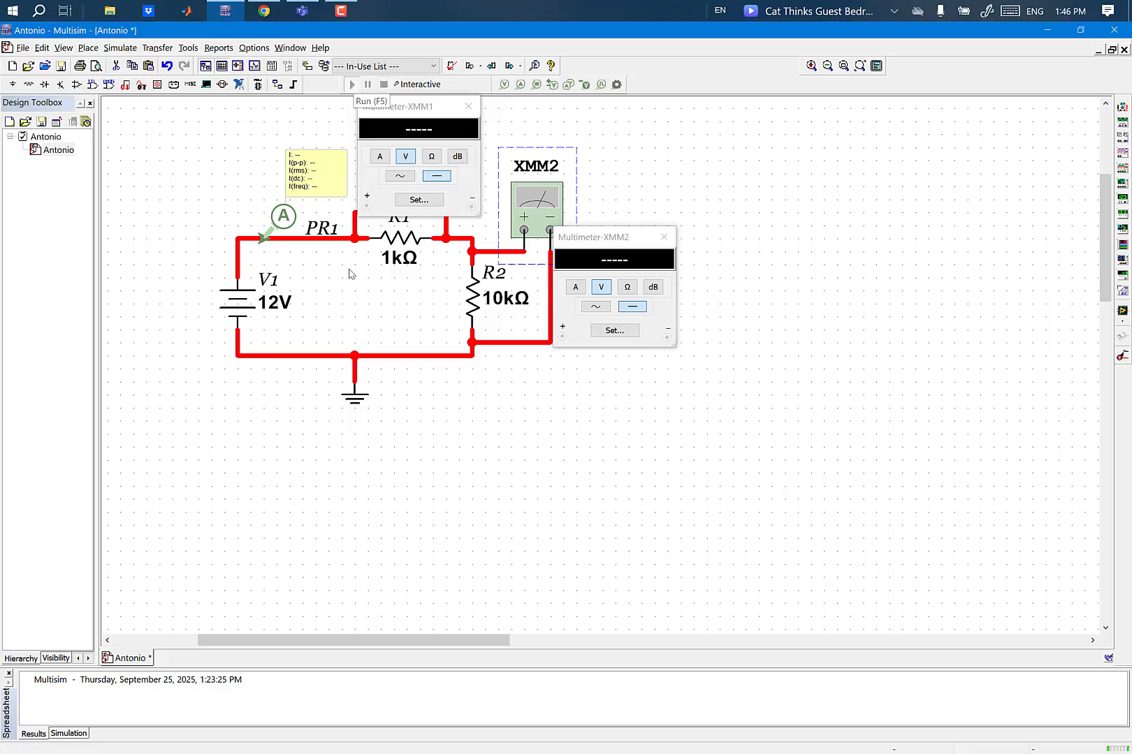